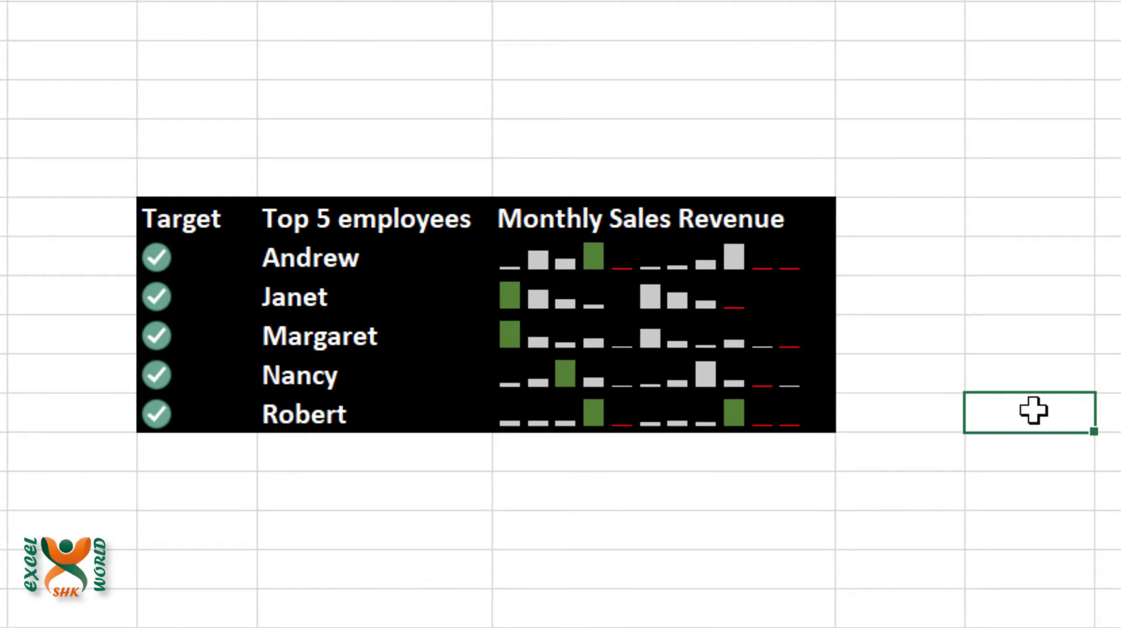
# Examine the Sales Revenue formulas on the working sheet and the linked employee name cells in the dashboard table.
pyautogui.moveTo(877, 453); pyautogui.dragTo(88, 182)
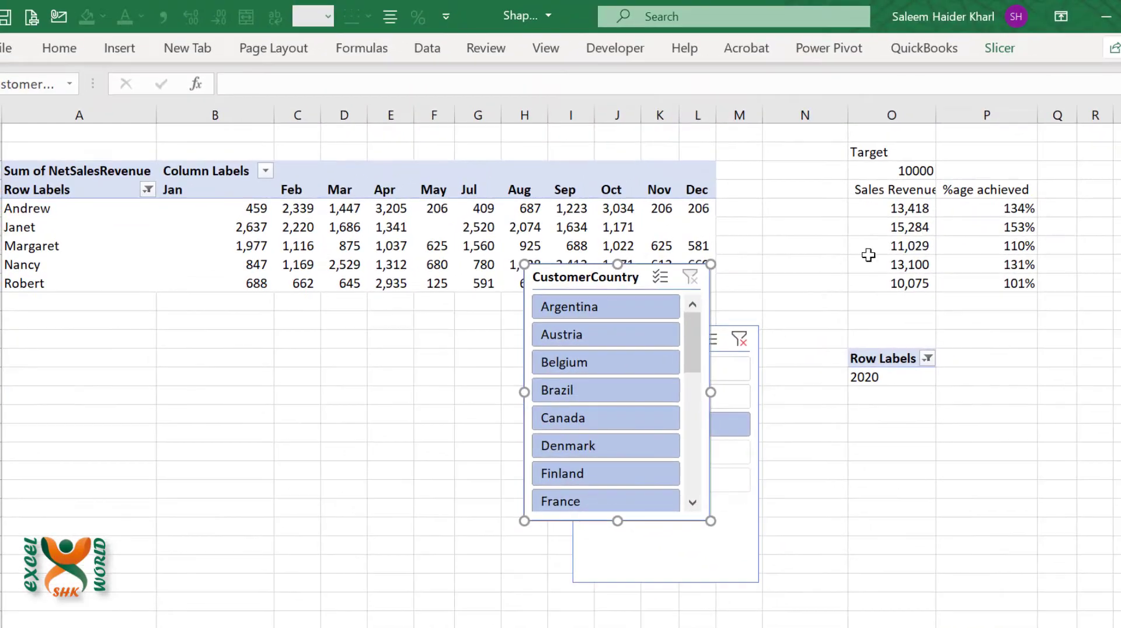
pyautogui.click(916, 210)
pyautogui.press('Down')
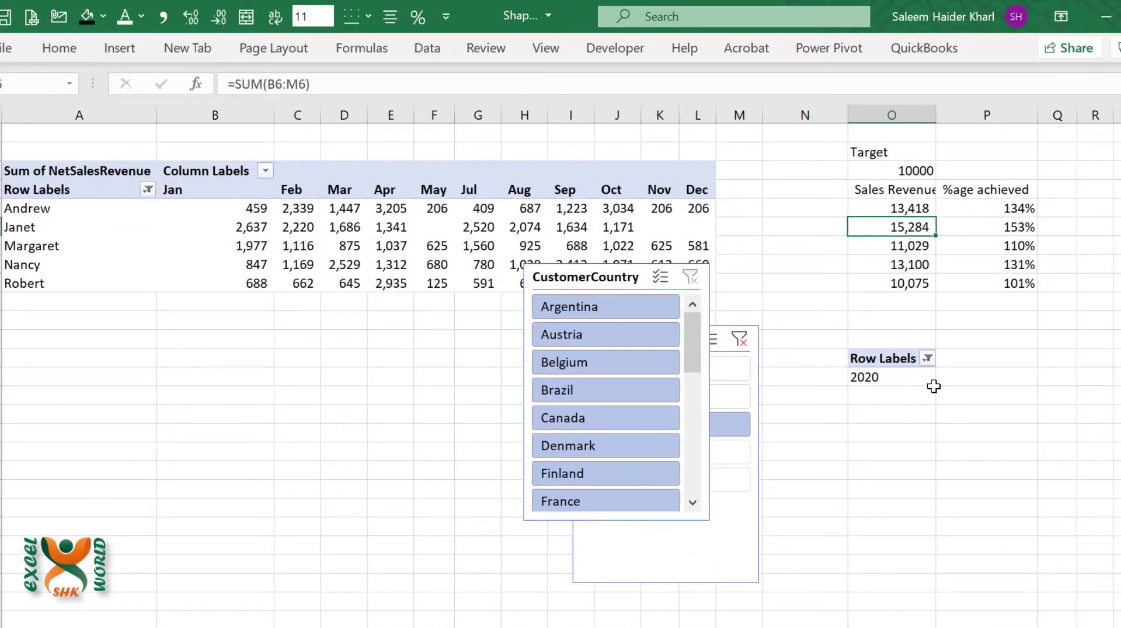
pyautogui.press('Up')
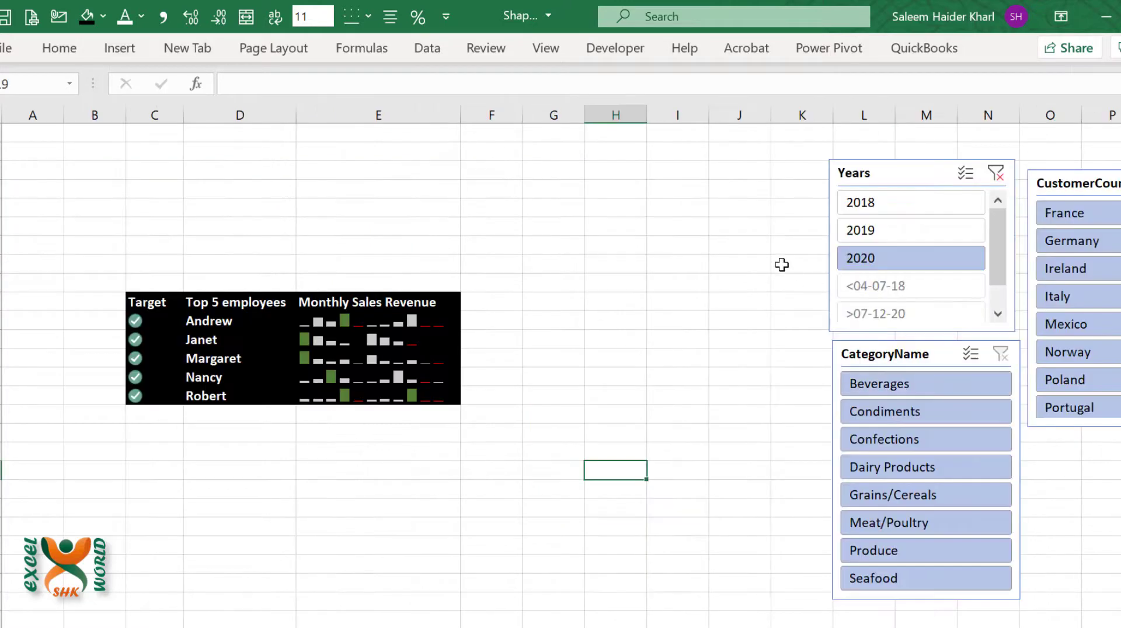
pyautogui.click(474, 320)
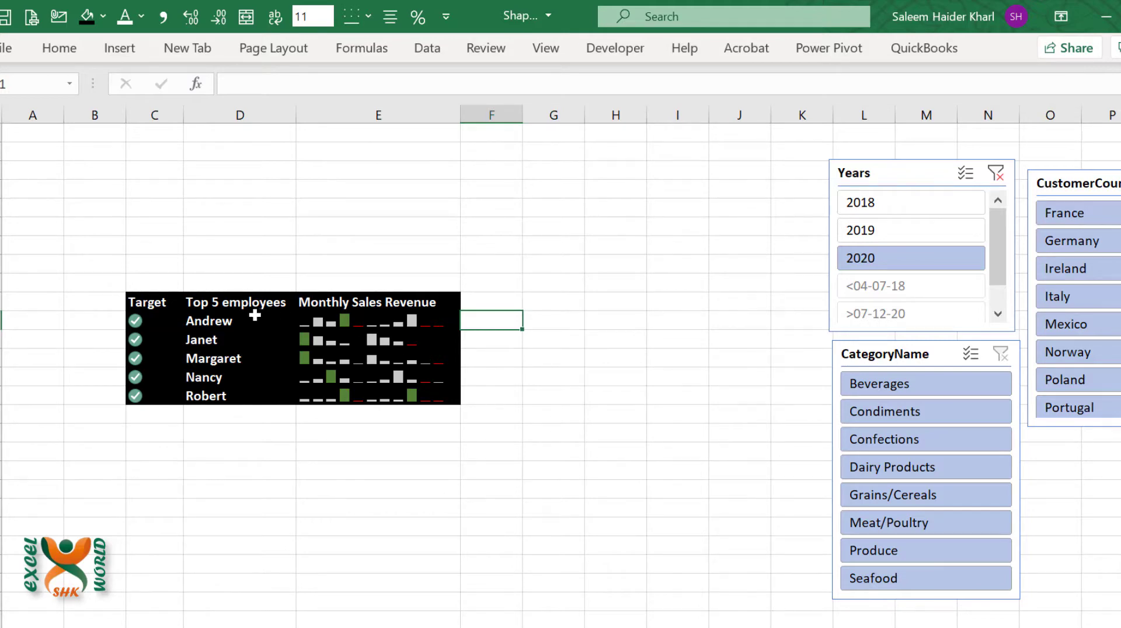
pyautogui.moveTo(251, 320); pyautogui.dragTo(244, 397)
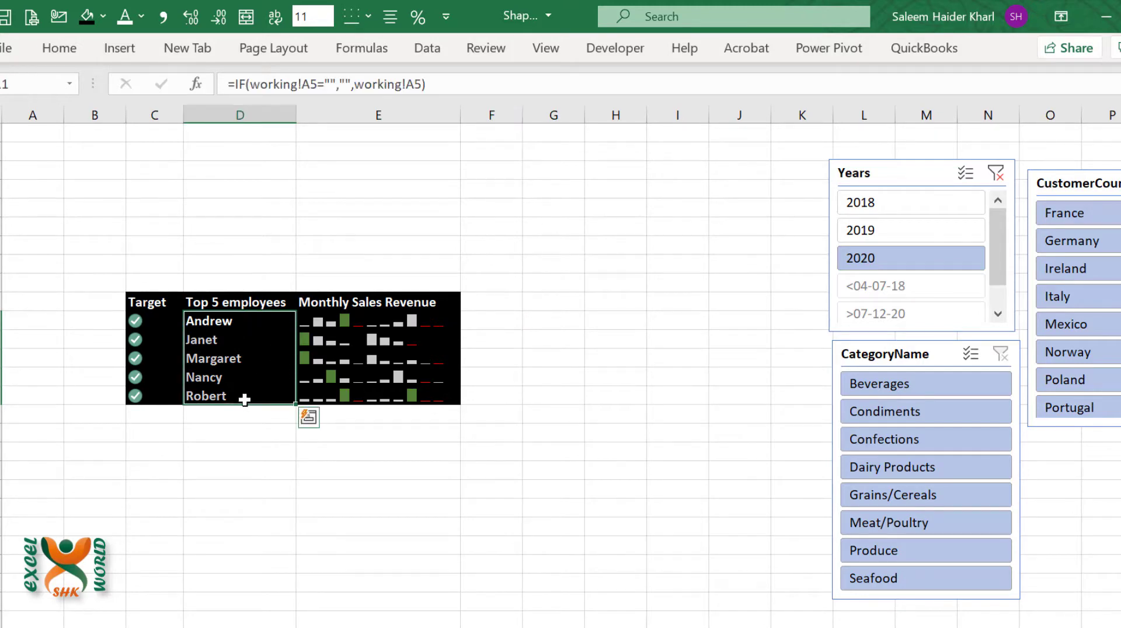
# Draw a rounded-corner rectangle about 0.72 in wide and 0.22 in high around column G, beside the dashboard table.
pyautogui.click(489, 326)
pyautogui.click(126, 51)
pyautogui.click(123, 51)
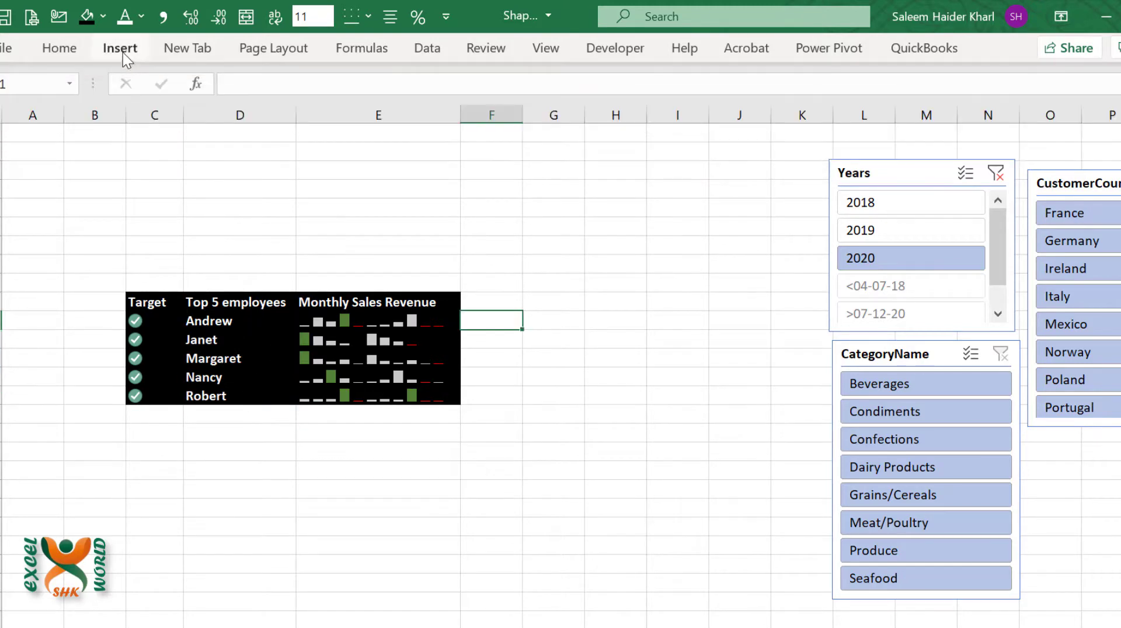
pyautogui.click(123, 51)
pyautogui.click(213, 121)
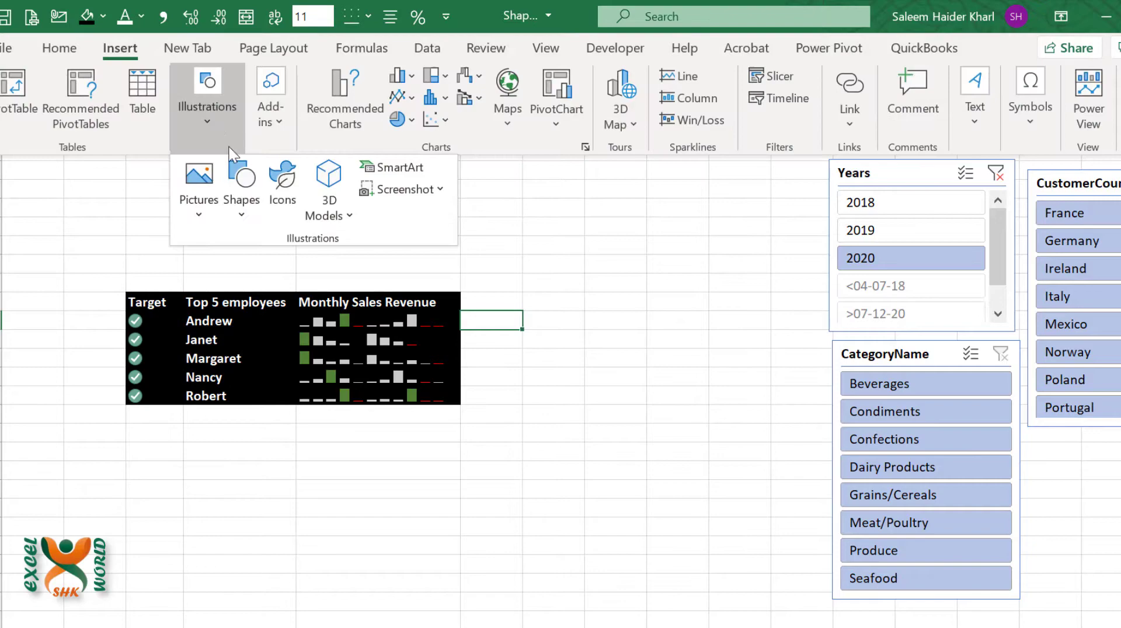
pyautogui.click(247, 213)
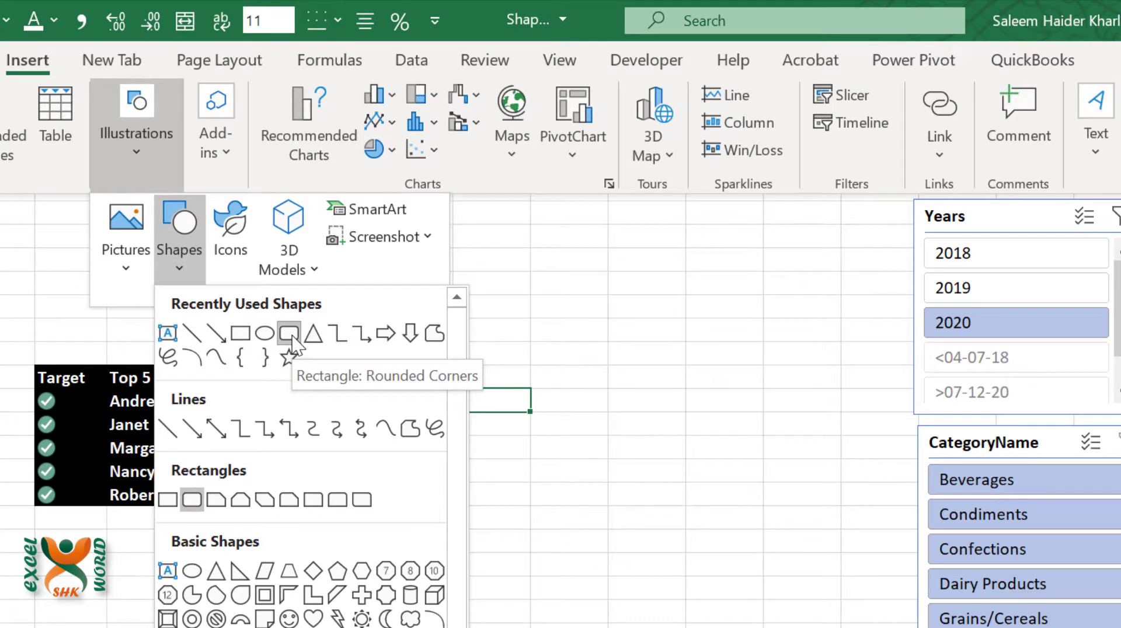
pyautogui.click(292, 341)
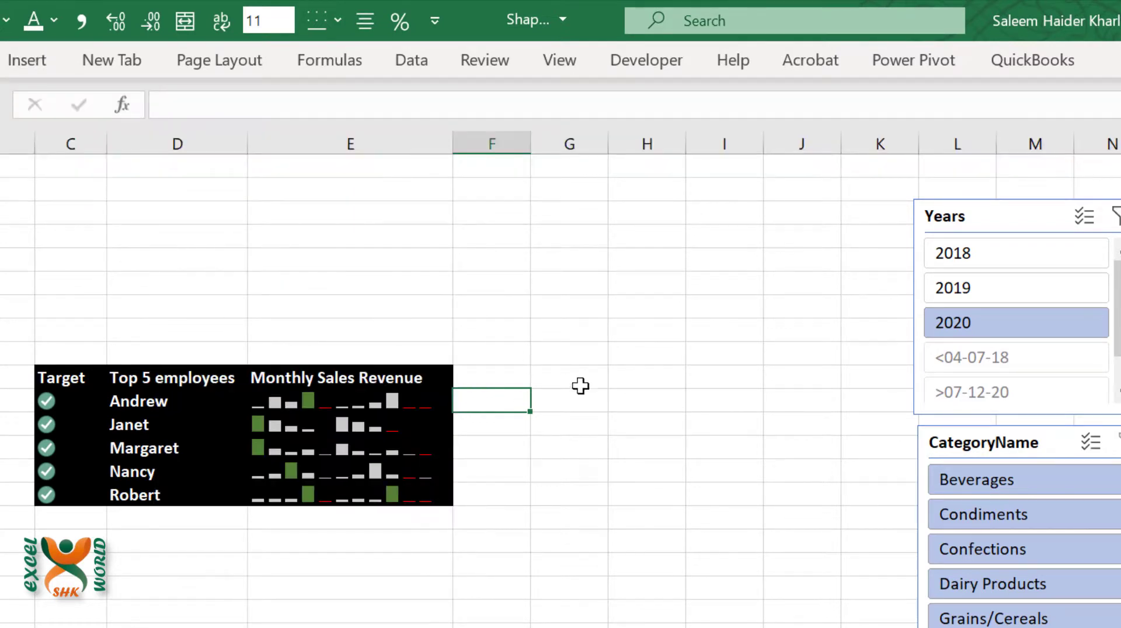
pyautogui.moveTo(536, 363); pyautogui.dragTo(620, 390)
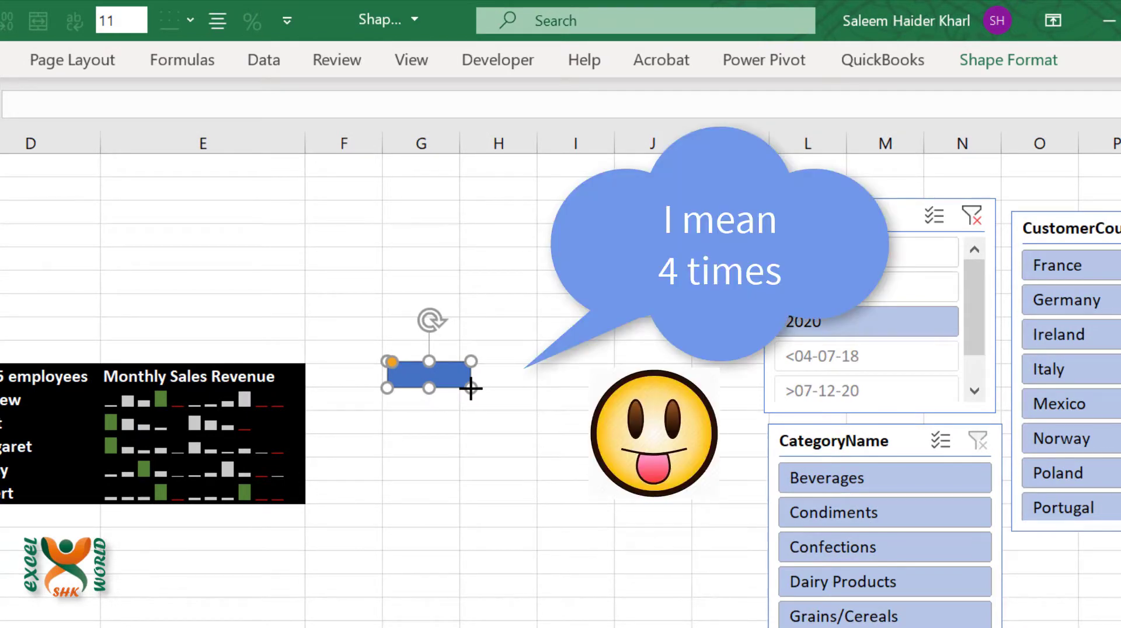
# Duplicate the rounded rectangle four times and stack the five shapes in a vertical column.
pyautogui.hotkey('ctrl', 'd')
pyautogui.hotkey('ctrl', 'd')
pyautogui.hotkey('ctrl', 'd')
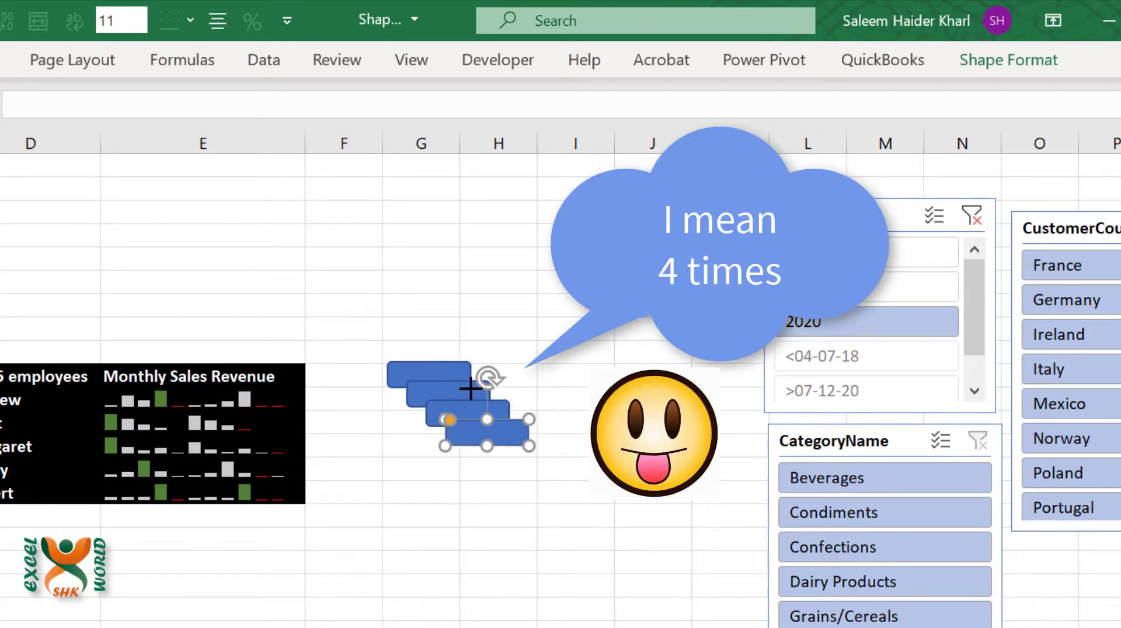
pyautogui.hotkey('ctrl', 'd')
pyautogui.moveTo(525, 459); pyautogui.dragTo(446, 493)
pyautogui.moveTo(502, 444); pyautogui.dragTo(443, 466)
pyautogui.moveTo(502, 416); pyautogui.dragTo(458, 363)
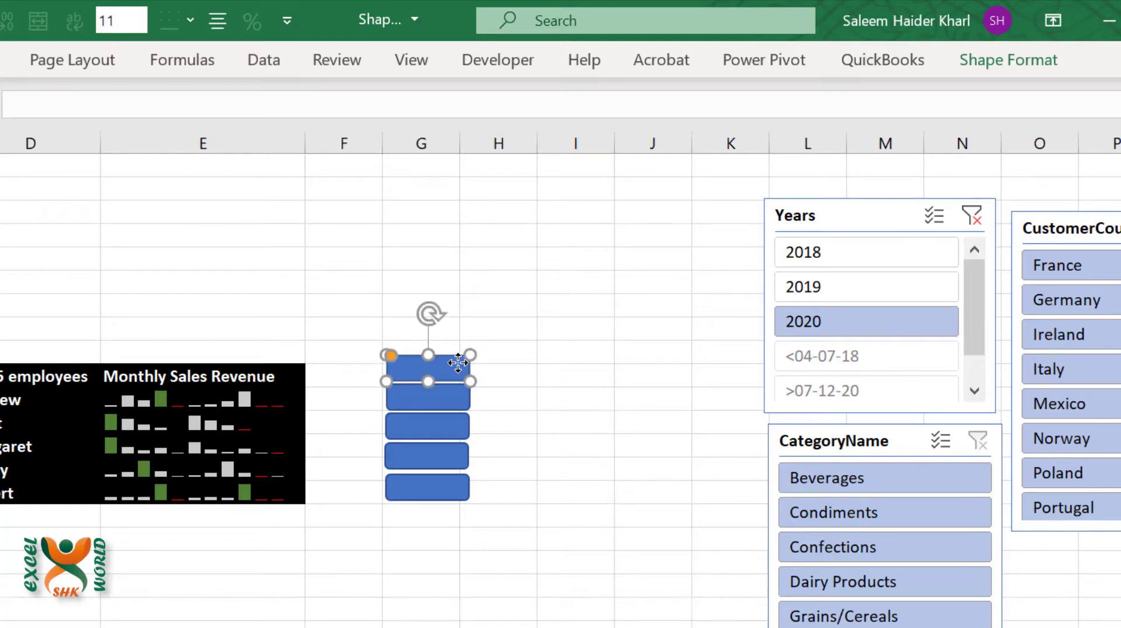
# Align all five rectangles to their centers and distribute them vertically.
pyautogui.keyDown('shift'); pyautogui.click(458, 402); pyautogui.keyUp('shift')
pyautogui.keyDown('shift'); pyautogui.click(447, 424); pyautogui.keyUp('shift')
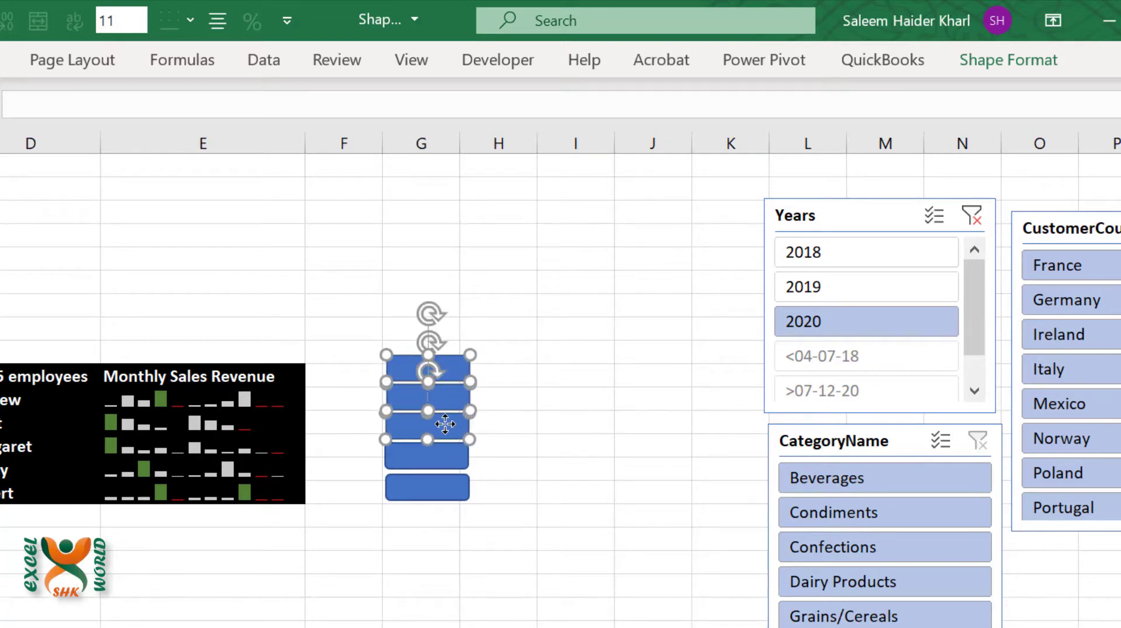
pyautogui.keyDown('shift'); pyautogui.click(446, 451); pyautogui.keyUp('shift')
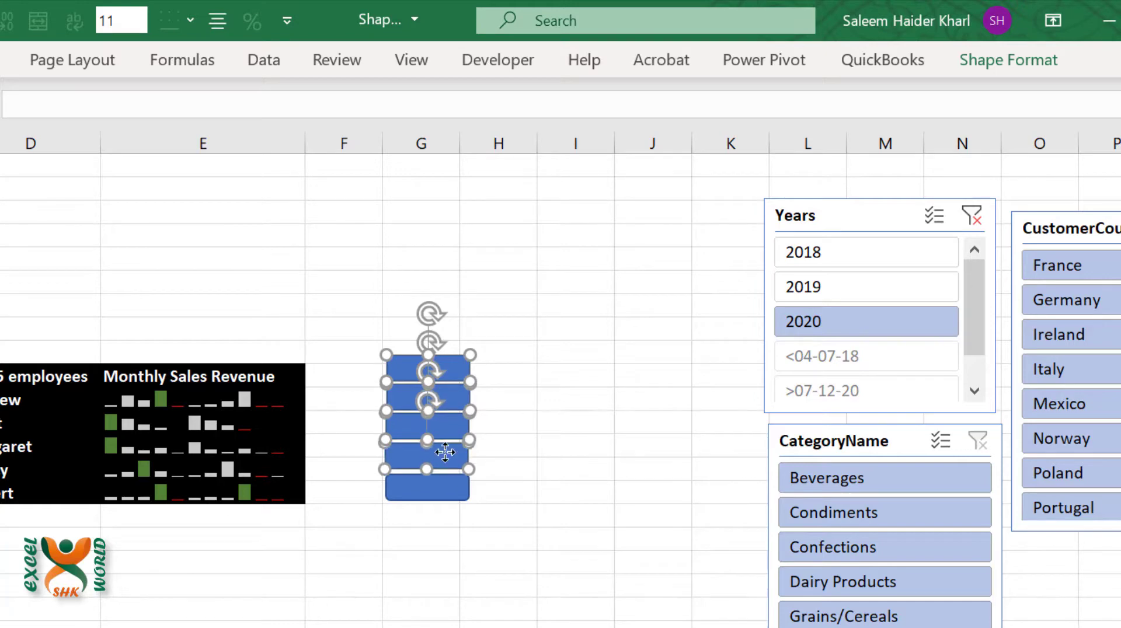
pyautogui.keyDown('shift'); pyautogui.click(449, 485); pyautogui.keyUp('shift')
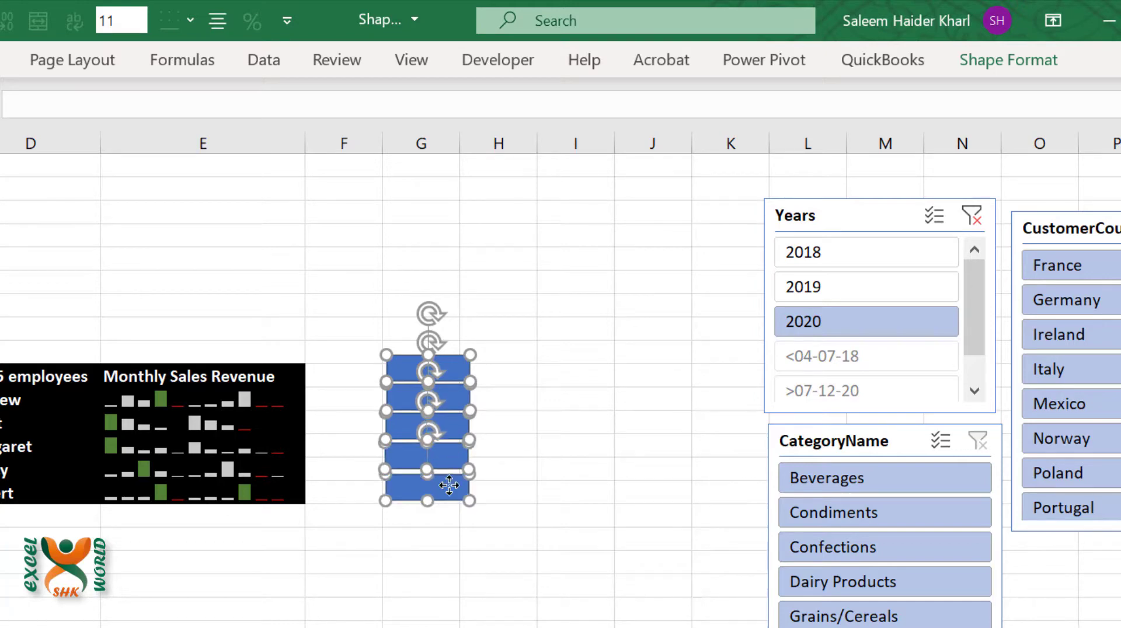
pyautogui.click(1004, 71)
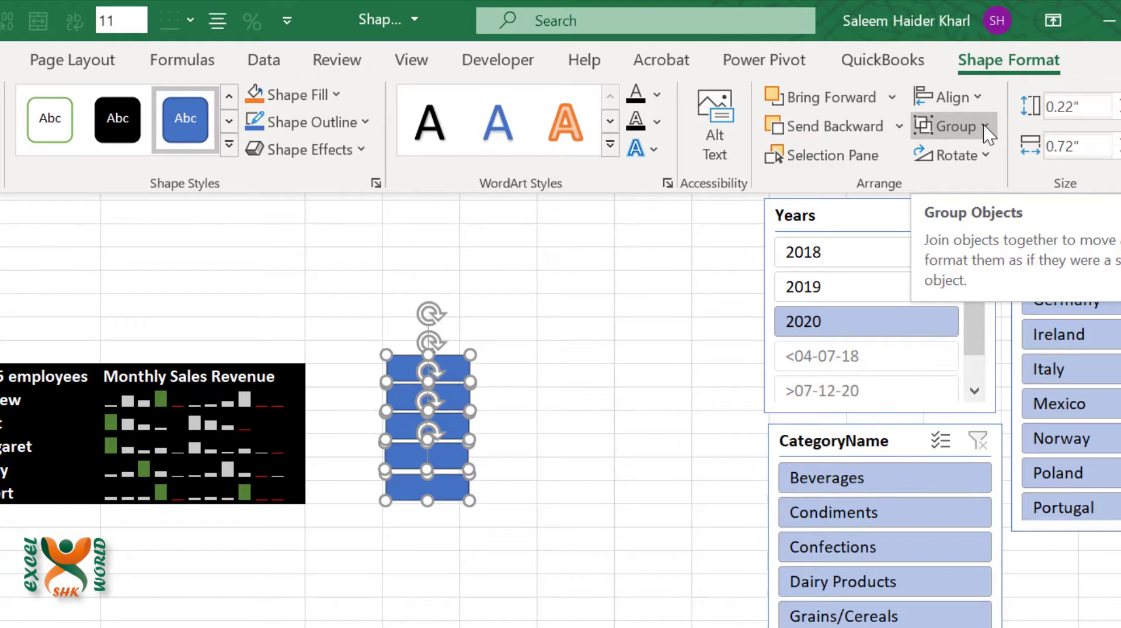
pyautogui.click(979, 100)
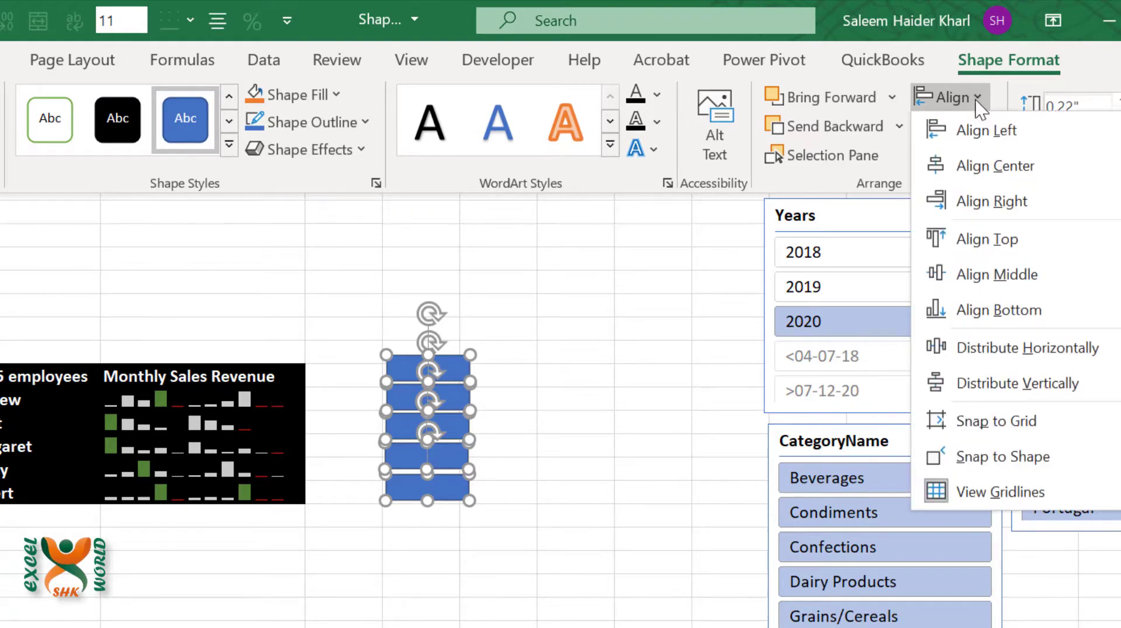
pyautogui.click(981, 167)
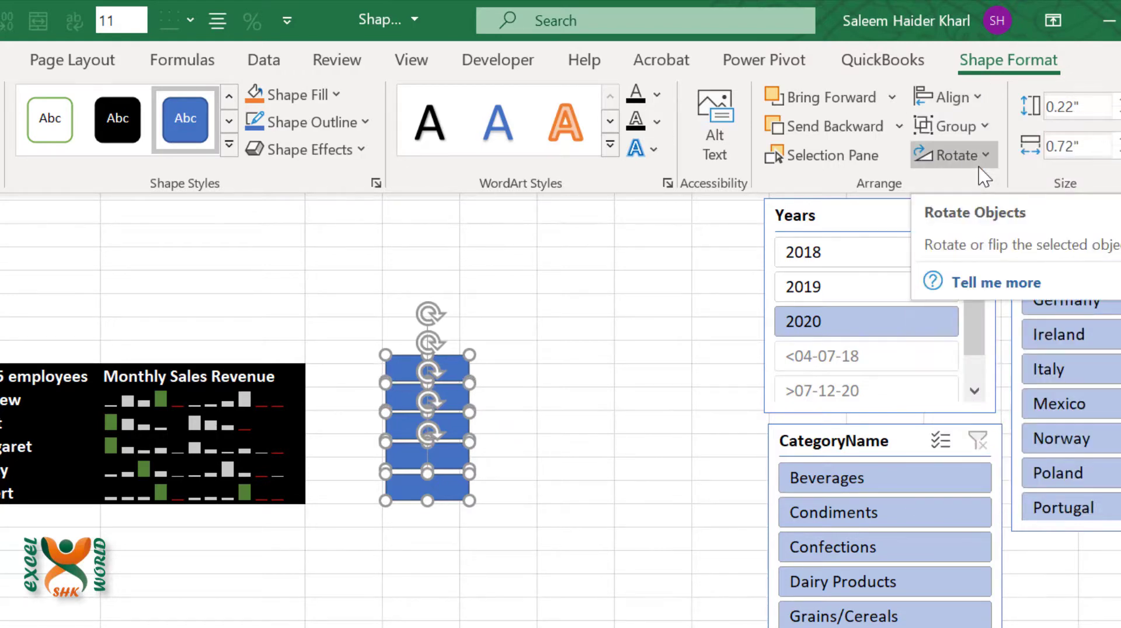
pyautogui.click(979, 102)
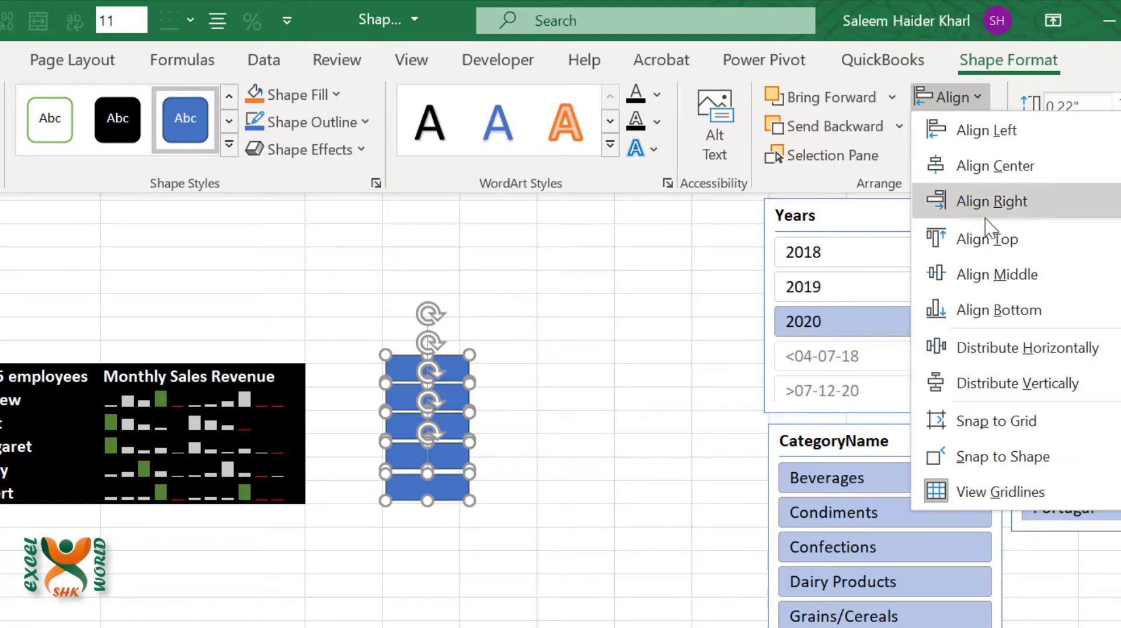
pyautogui.click(1015, 388)
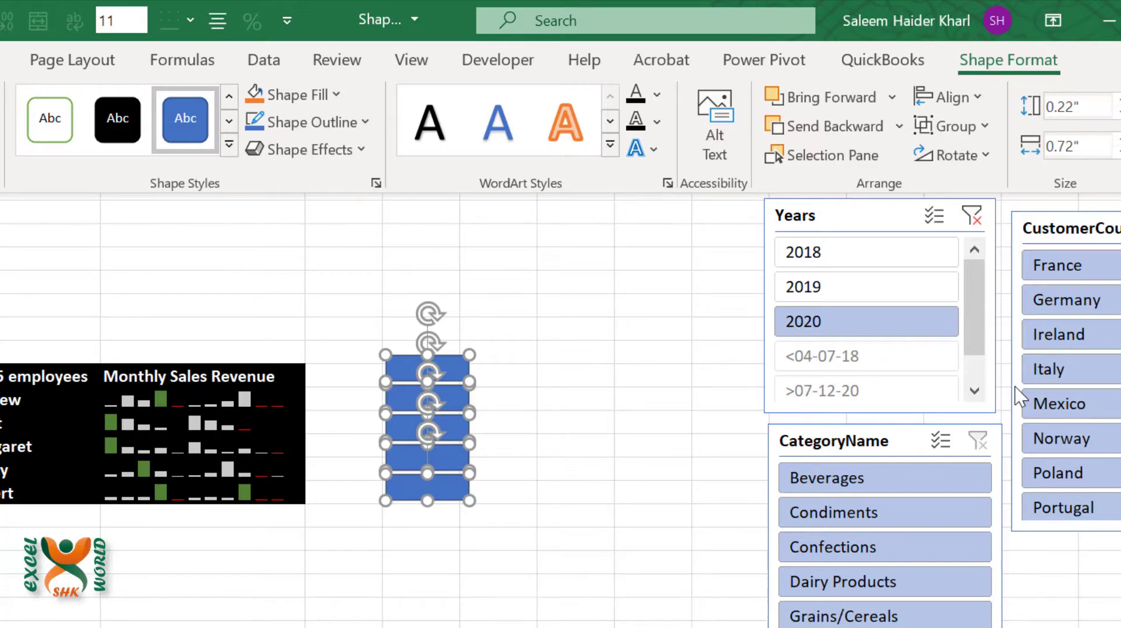
# Group the five rectangles and fit the group, about 0.65 in wide and 0.96 in high, into column F beside rows 11 to 15.
pyautogui.click(991, 129)
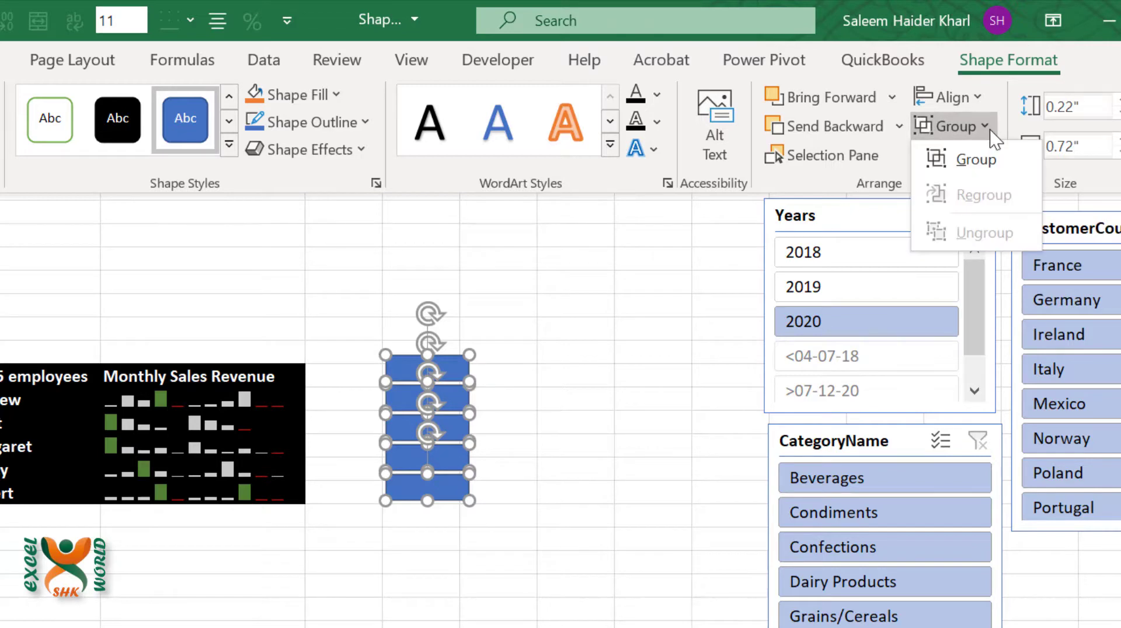
pyautogui.click(980, 164)
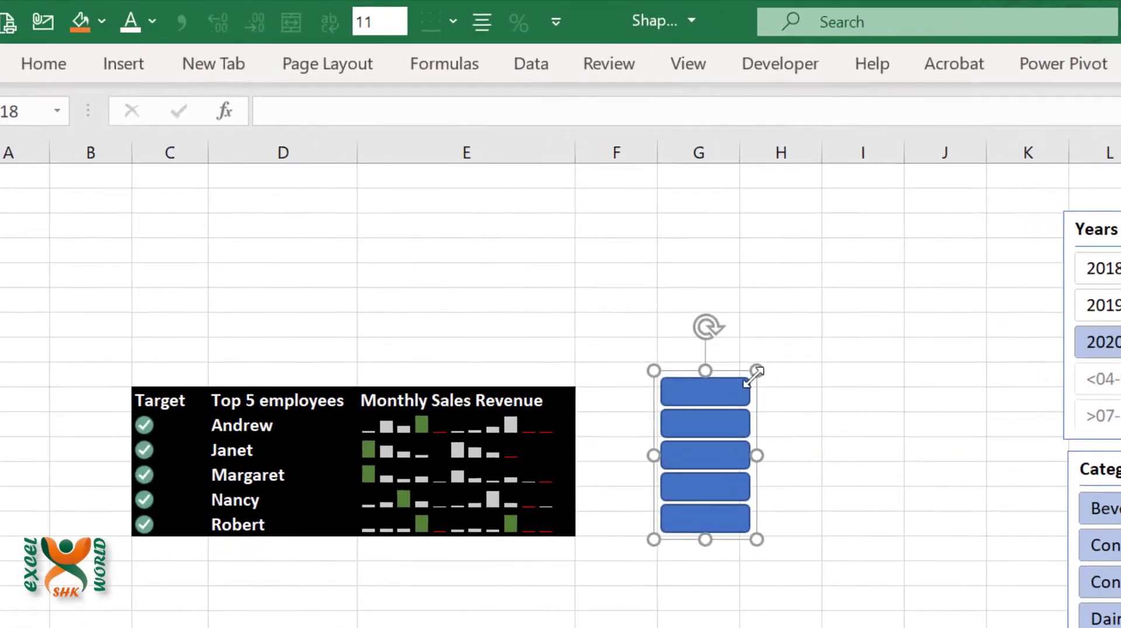
pyautogui.moveTo(520, 354); pyautogui.dragTo(506, 399)
pyautogui.moveTo(775, 424); pyautogui.dragTo(777, 425)
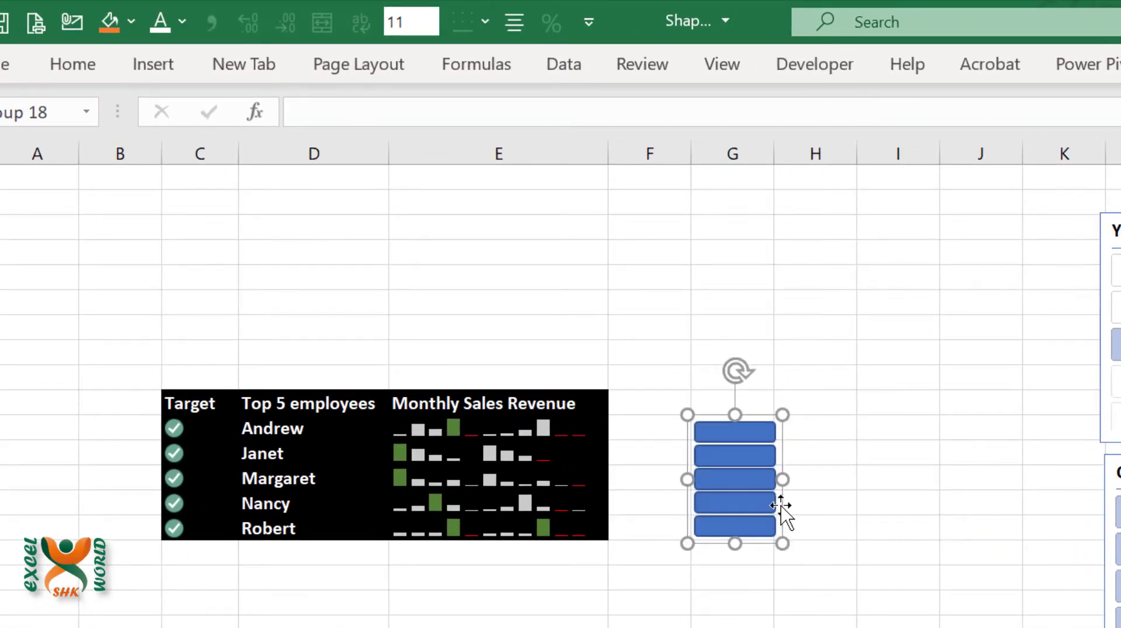
pyautogui.moveTo(769, 505); pyautogui.dragTo(695, 503)
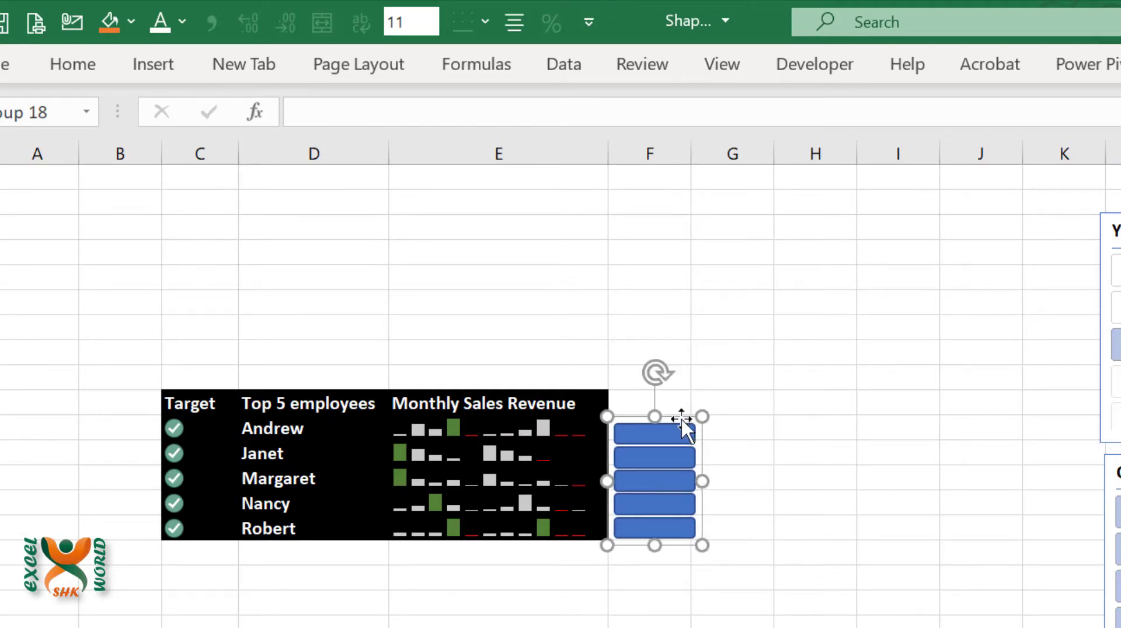
pyautogui.moveTo(655, 414); pyautogui.dragTo(656, 420)
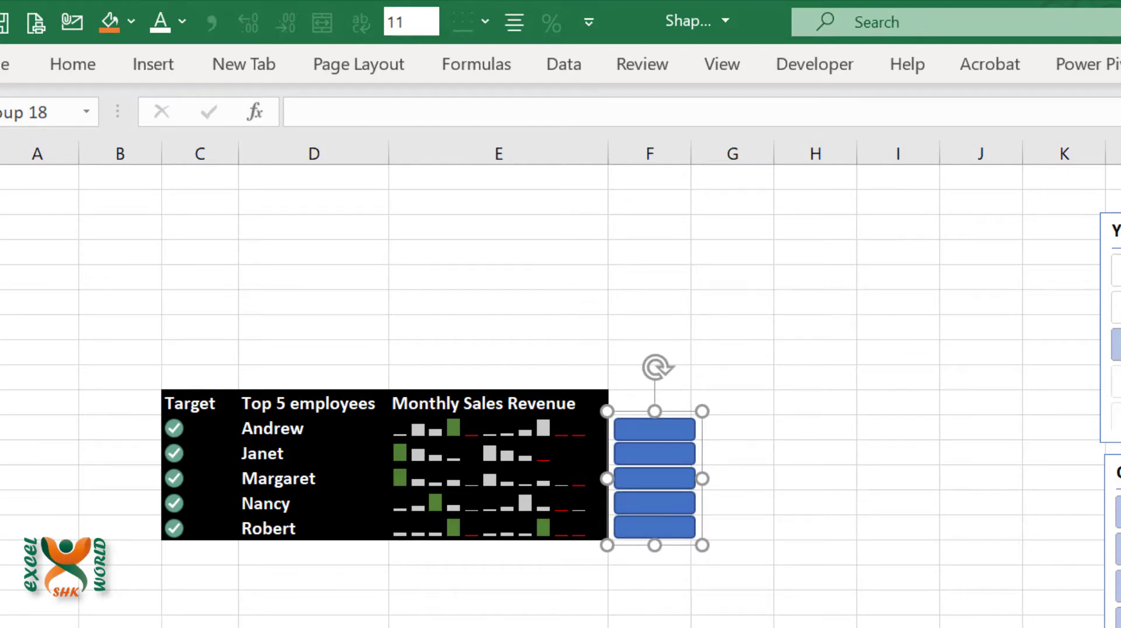
# Apply the orange theme style with glossy fill and shadow to the grouped rectangles and deselect the group.
pyautogui.click(527, 156)
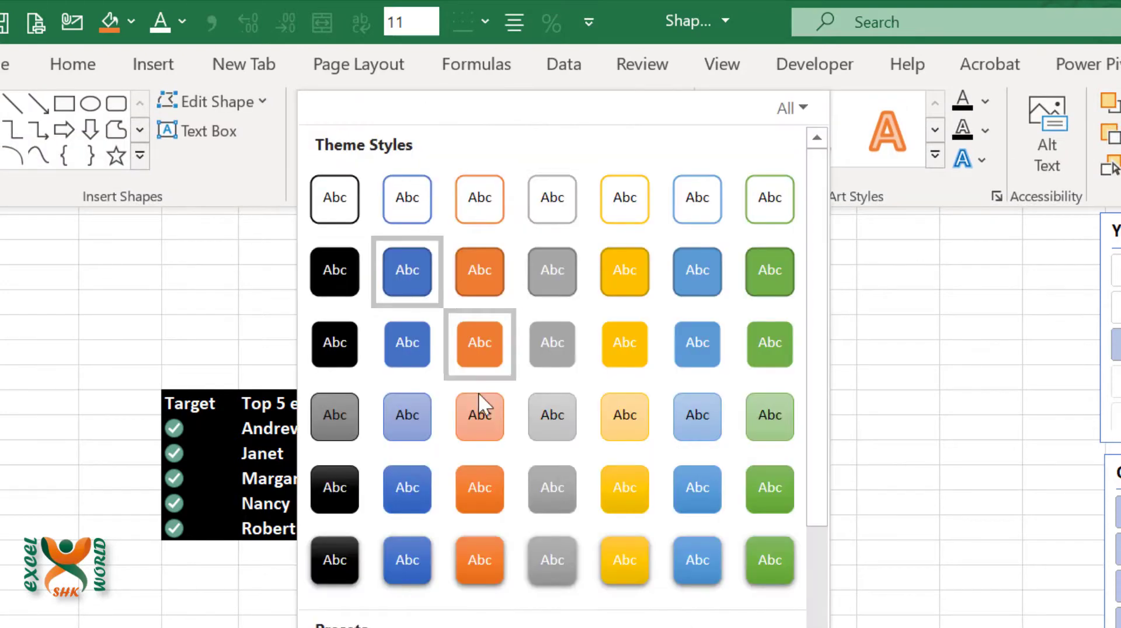
pyautogui.click(470, 575)
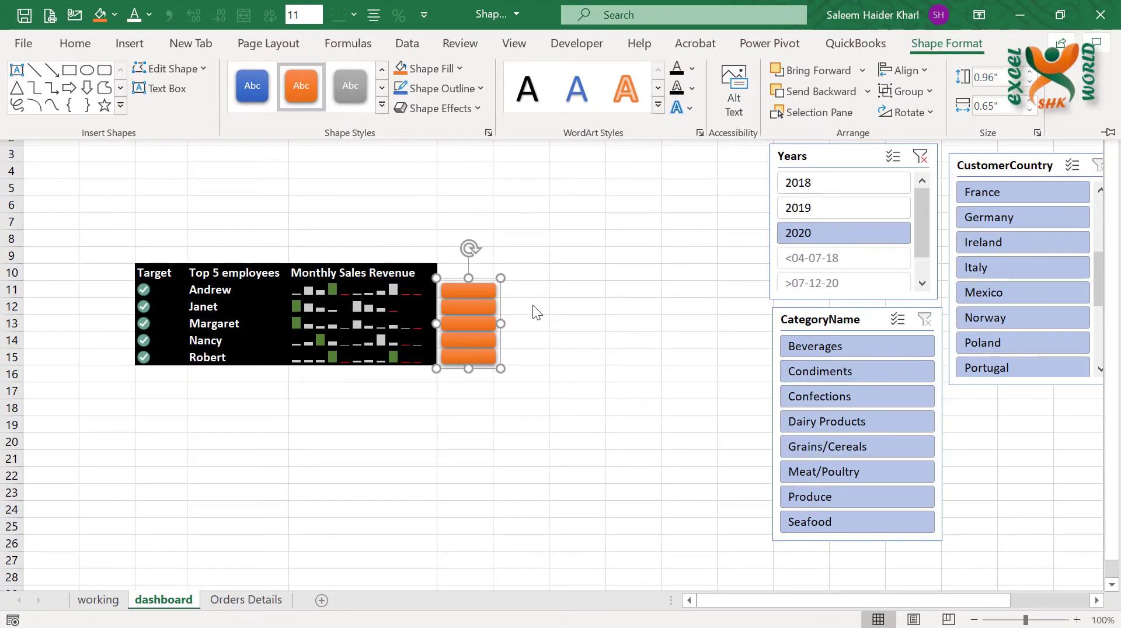
pyautogui.click(536, 291)
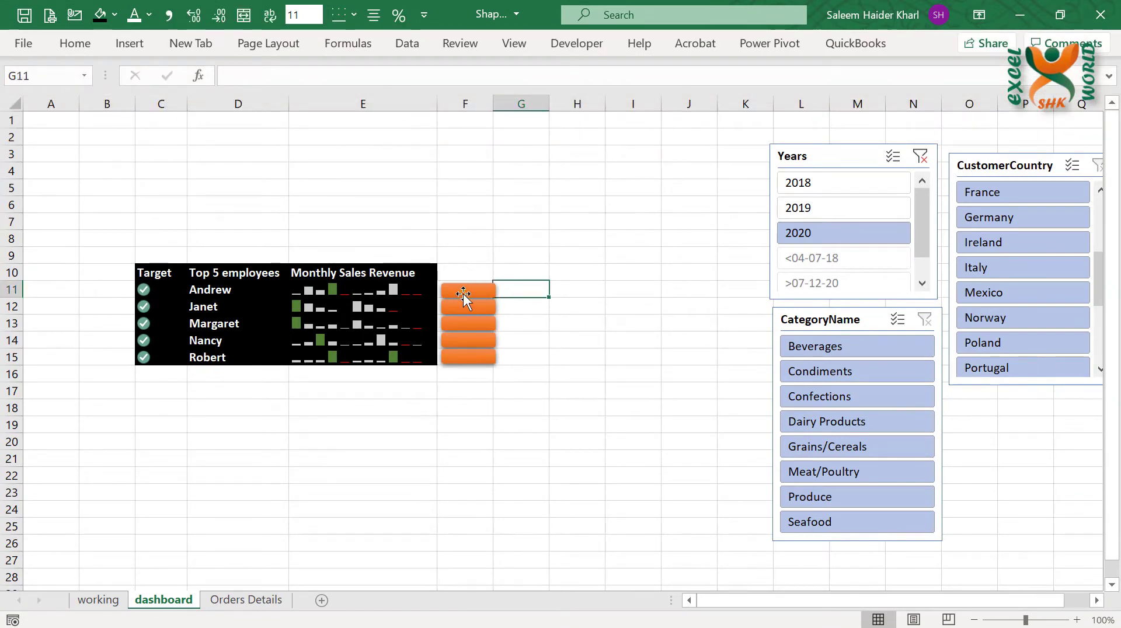
# Link the first rectangle in the group, beside row 11, to the sales revenue cell with the formula =working!O5.
pyautogui.click(464, 293)
pyautogui.click(465, 293)
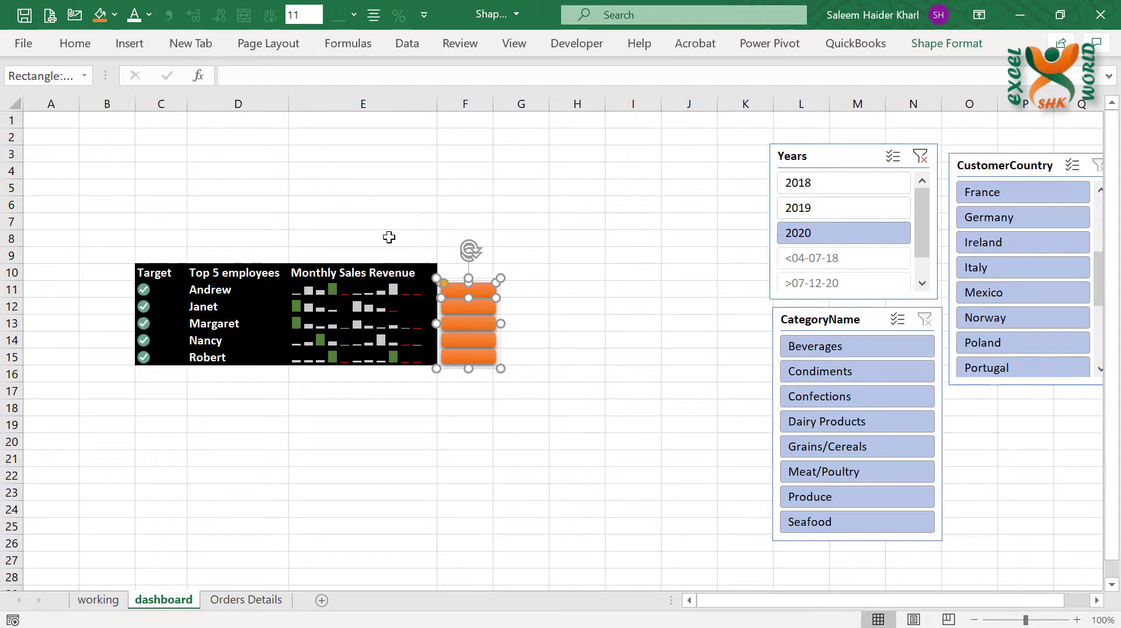
pyautogui.click(261, 75)
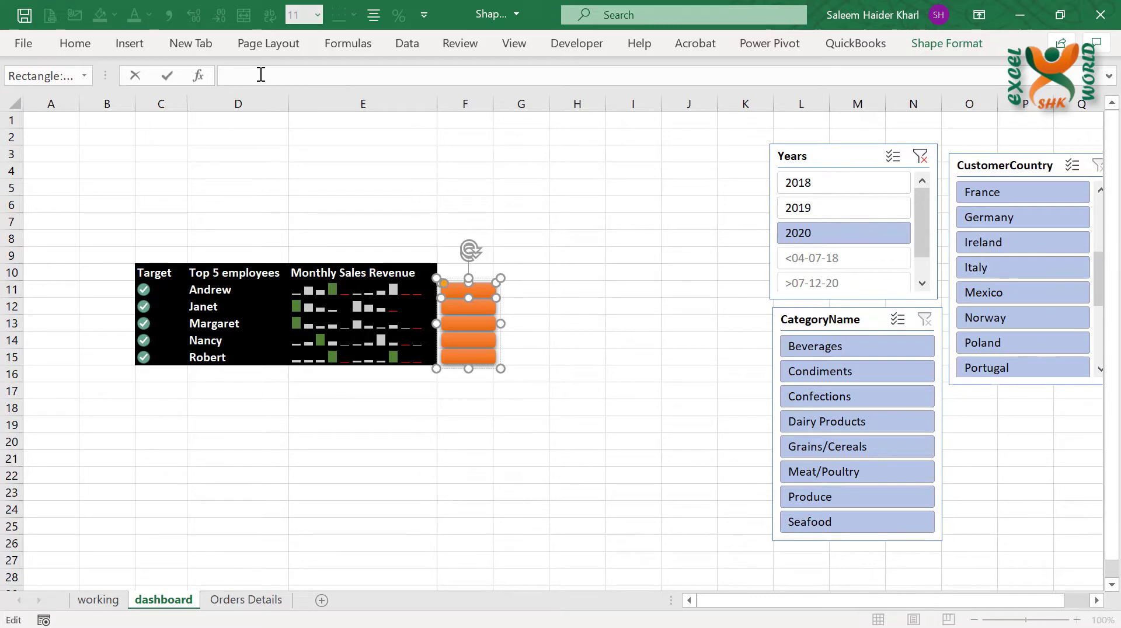
pyautogui.write('=')
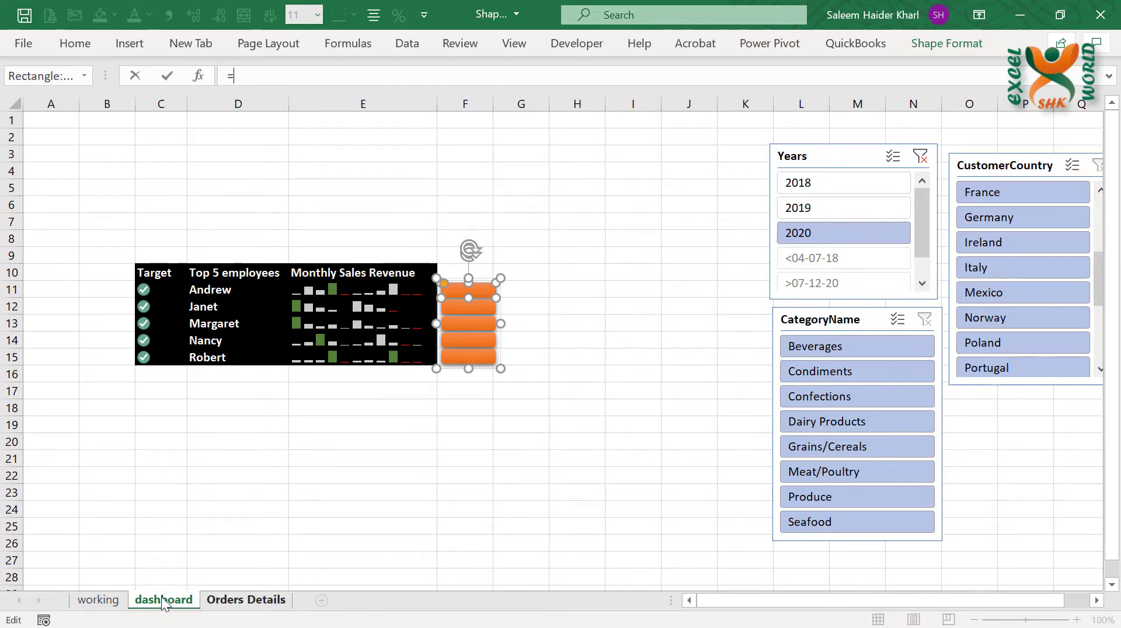
pyautogui.click(98, 601)
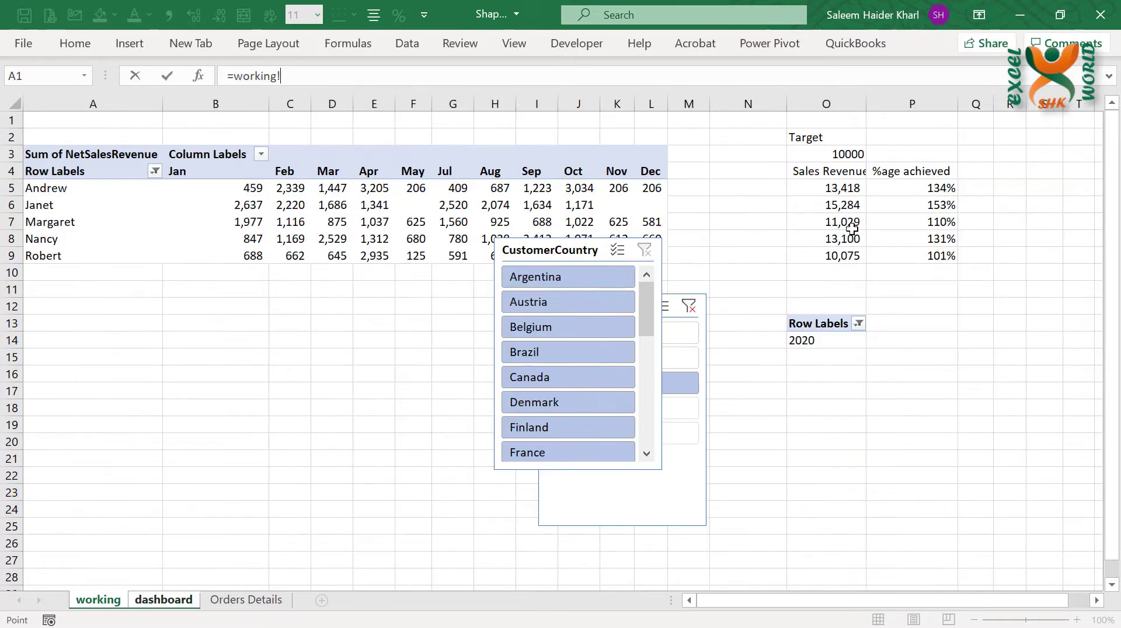
pyautogui.click(834, 187)
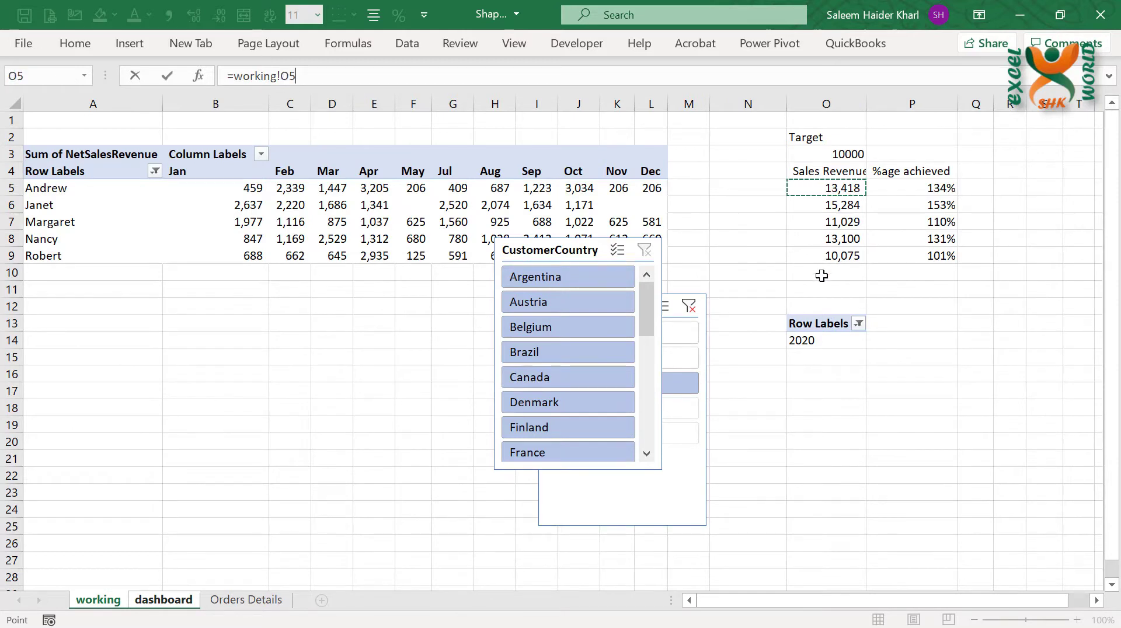
pyautogui.press('Return')
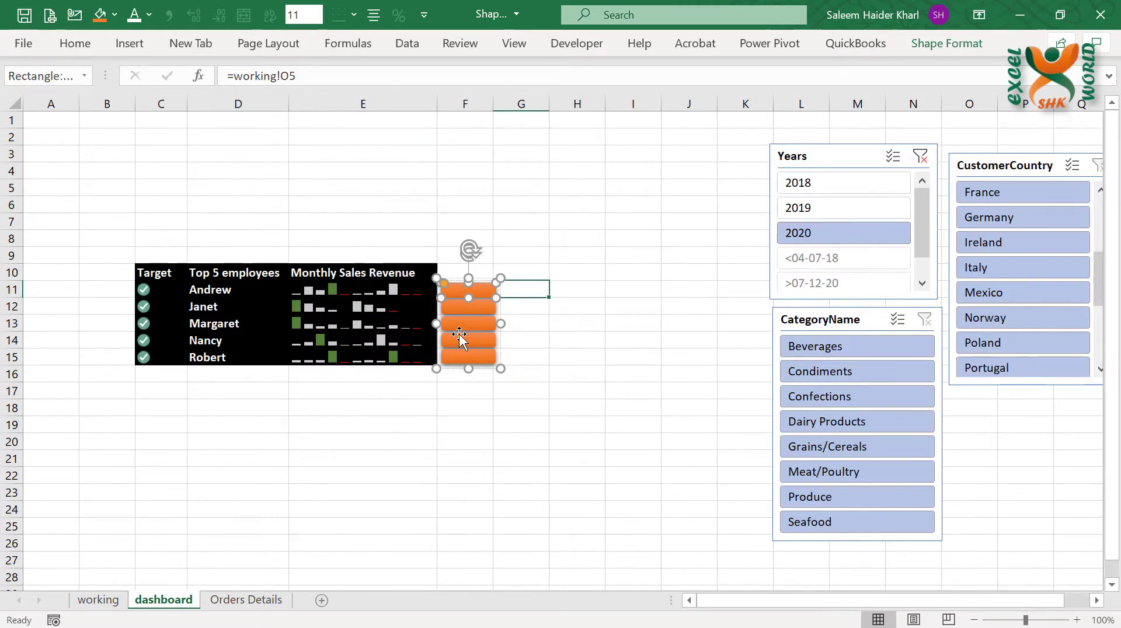
# Link the second rectangle in the group, beside row 12, to its sales revenue cell with the formula =working!O6.
pyautogui.click(482, 307)
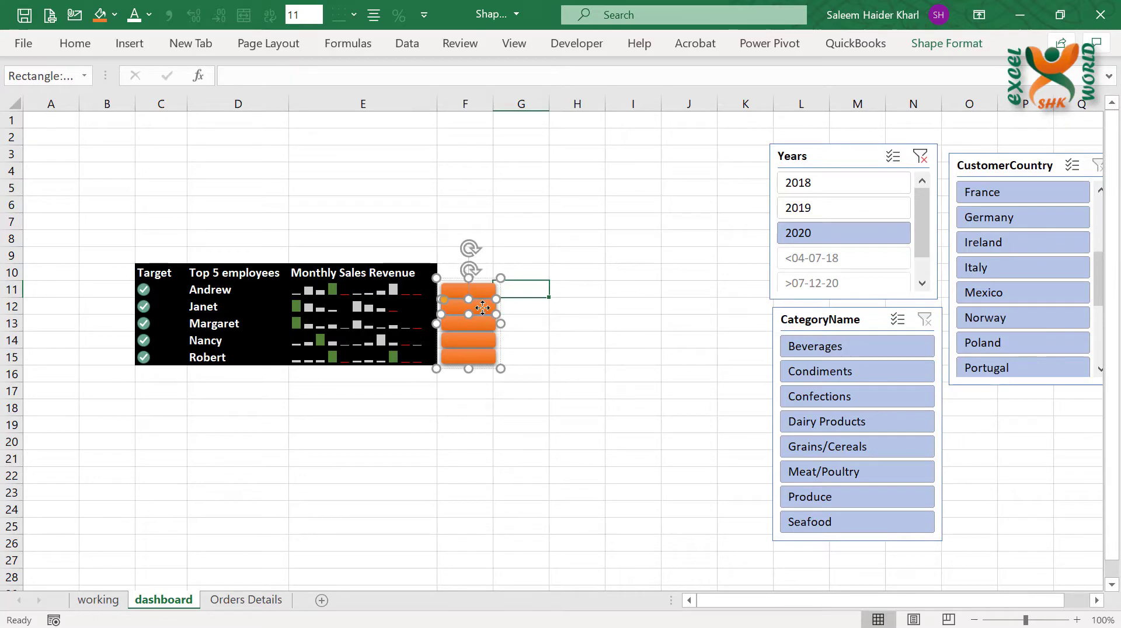
pyautogui.click(253, 78)
pyautogui.write('=')
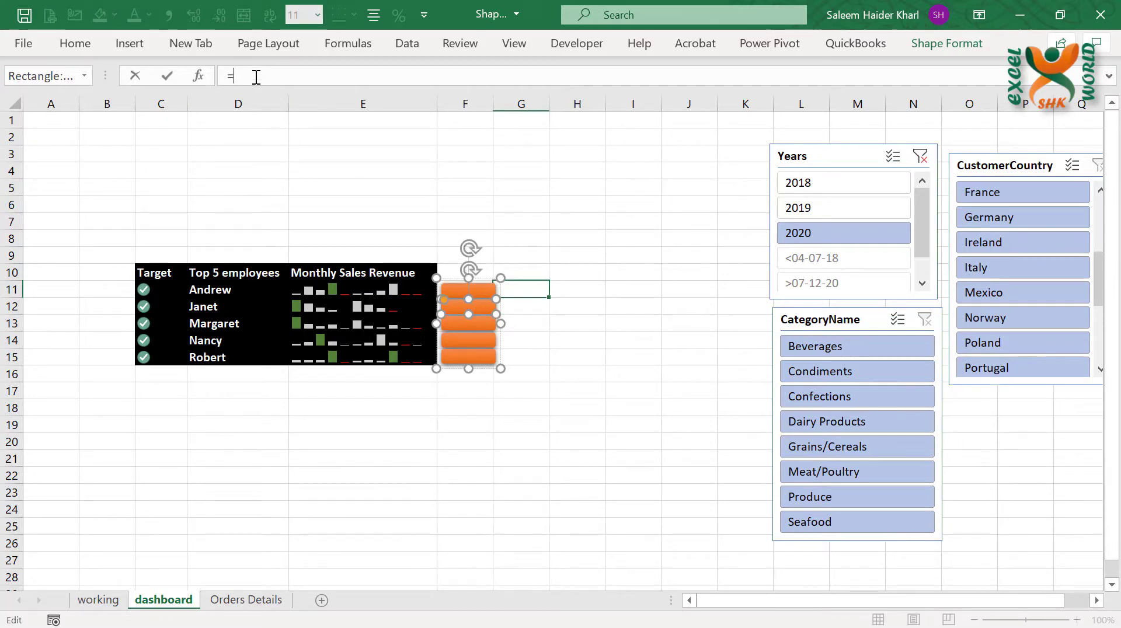
pyautogui.click(98, 600)
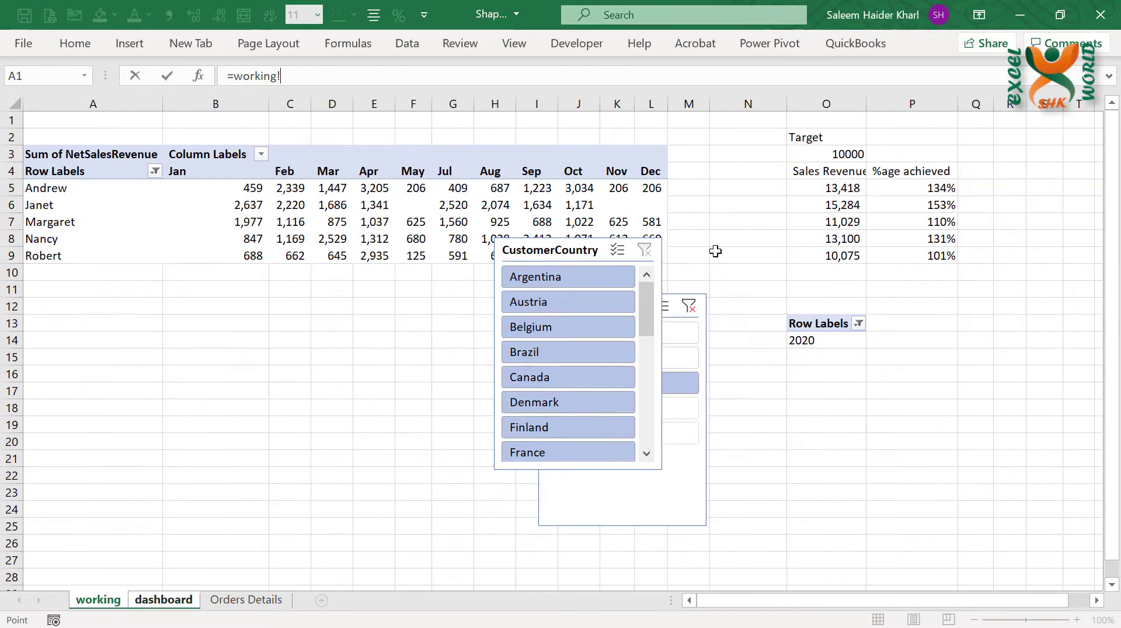
pyautogui.click(841, 207)
pyautogui.press('Return')
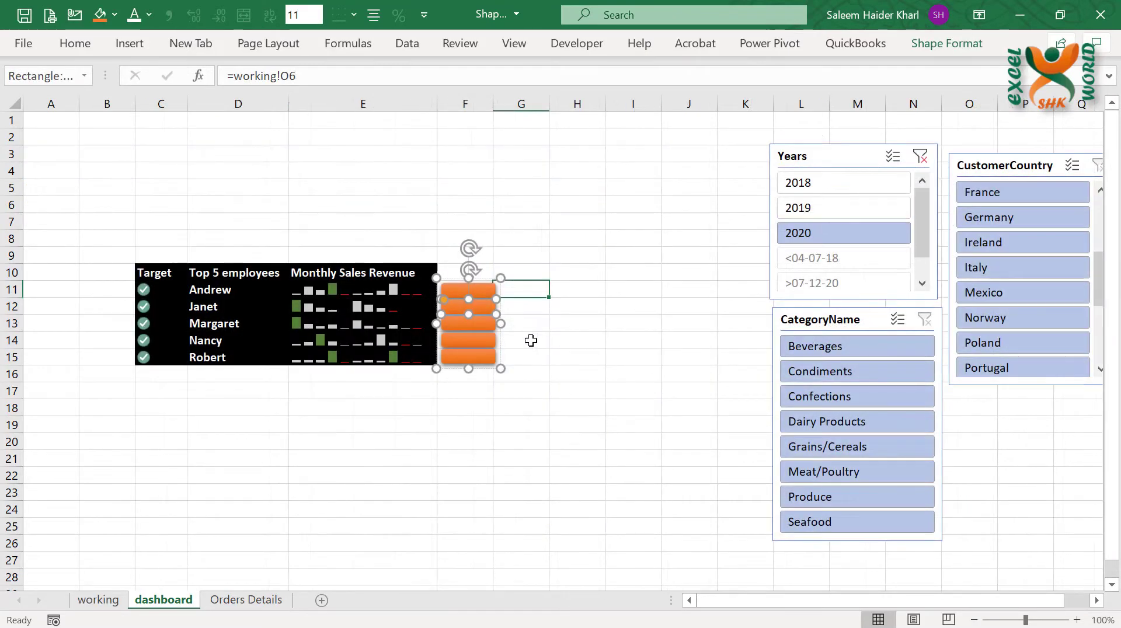
# Link the third rectangle in the group, beside row 13, to its sales revenue cell with the formula =working!O7.
pyautogui.click(475, 323)
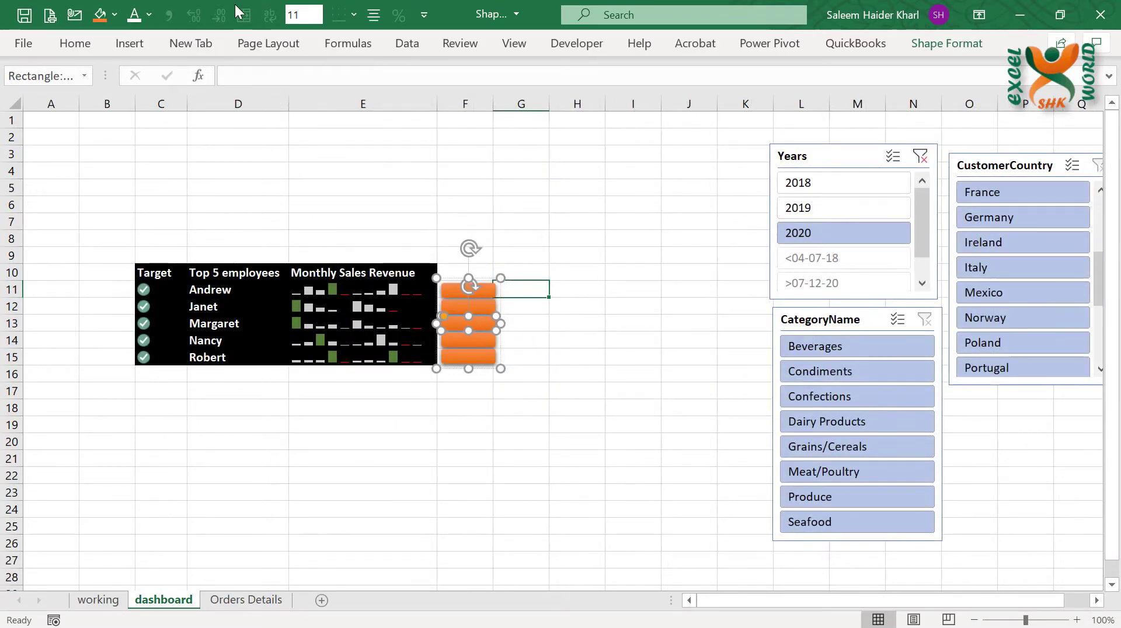
pyautogui.click(241, 77)
pyautogui.write('=')
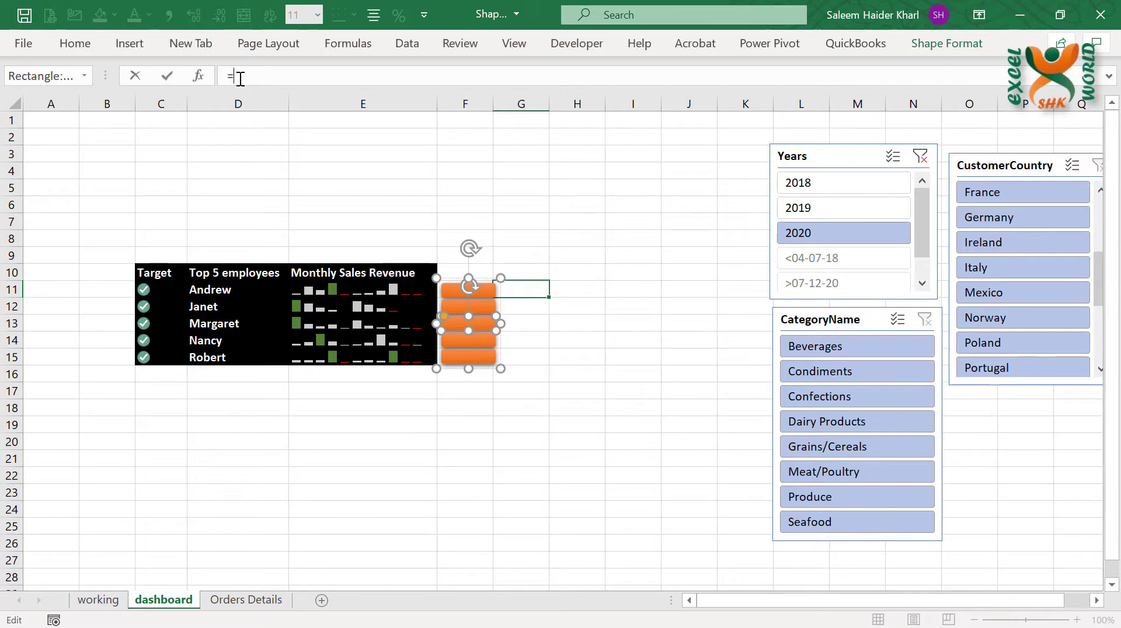
pyautogui.click(98, 600)
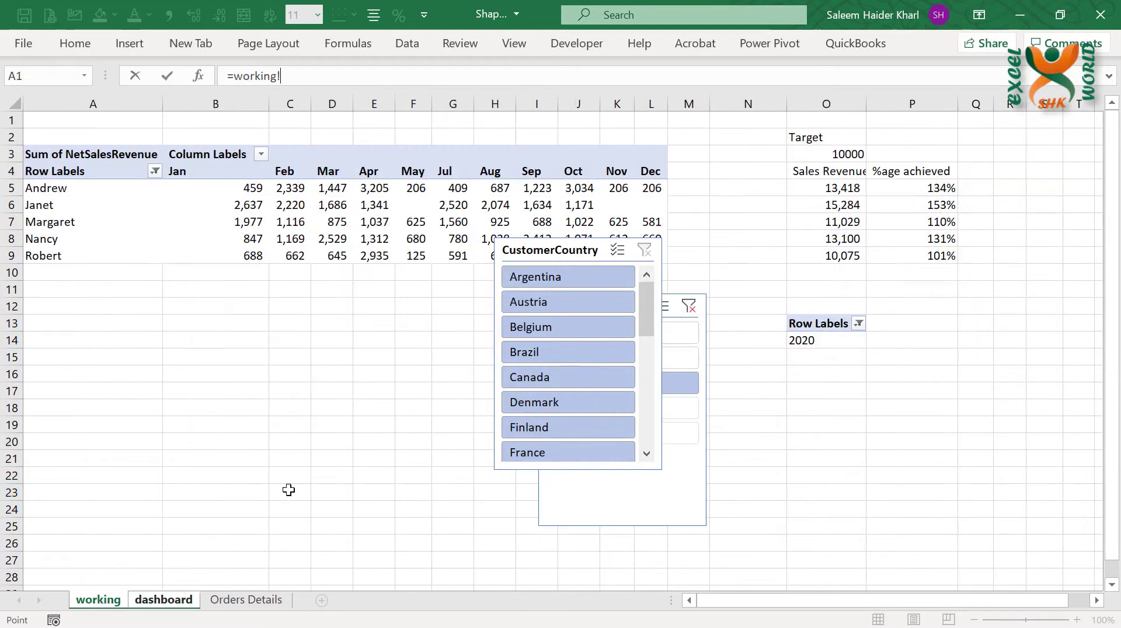
pyautogui.click(842, 222)
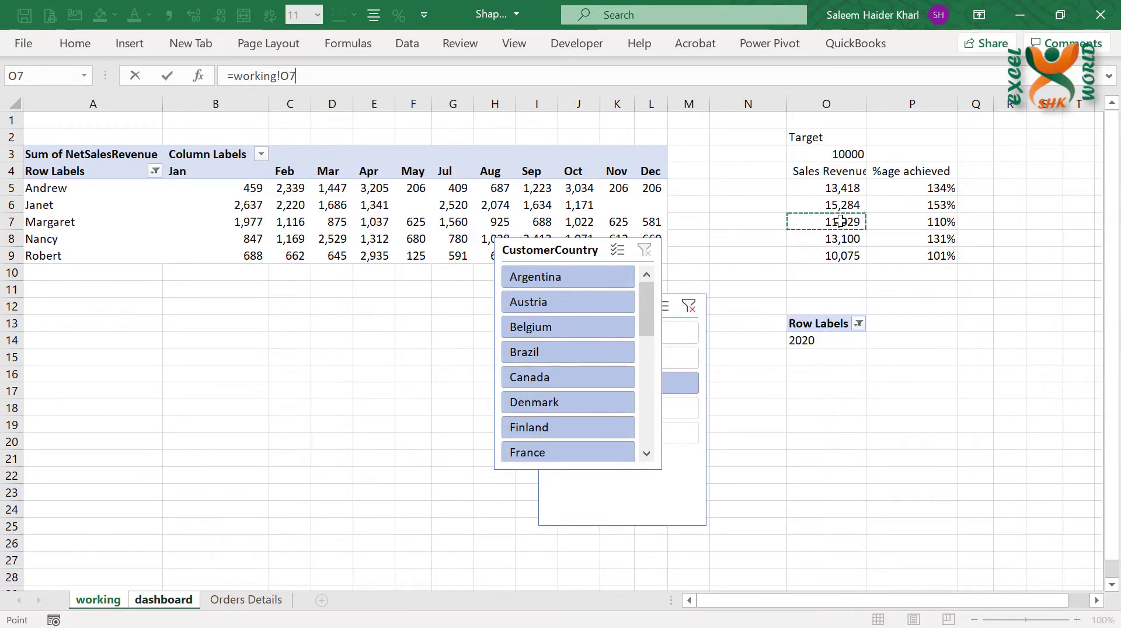
pyautogui.press('Return')
# Link the fourth rectangle in the group, beside row 14, to its sales revenue cell with the formula =working!O8.
pyautogui.click(485, 340)
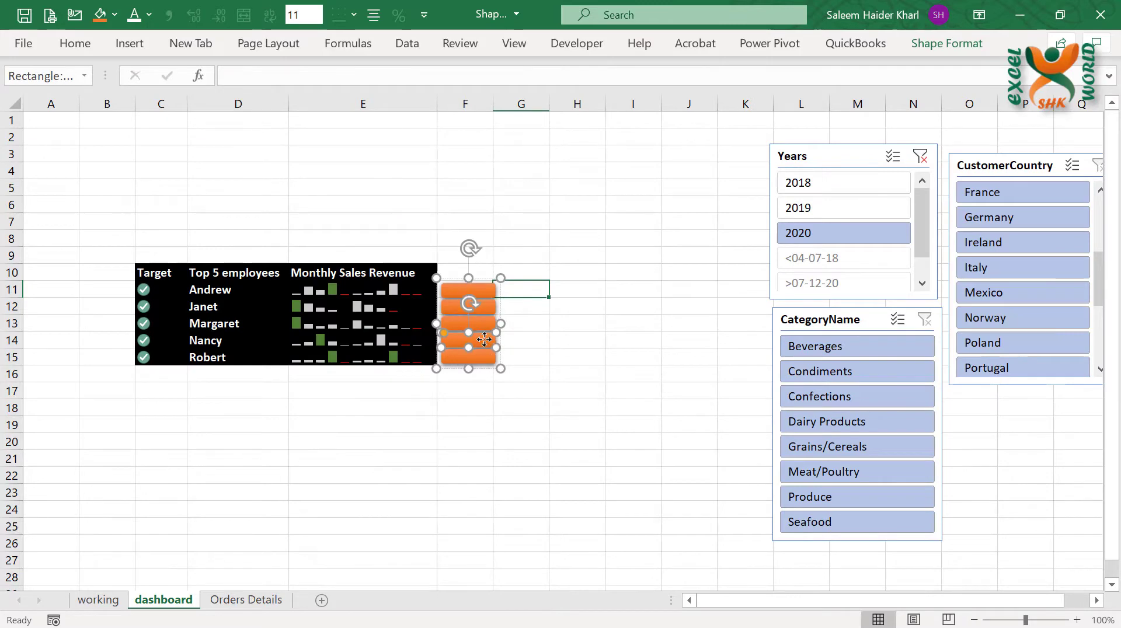
pyautogui.click(249, 77)
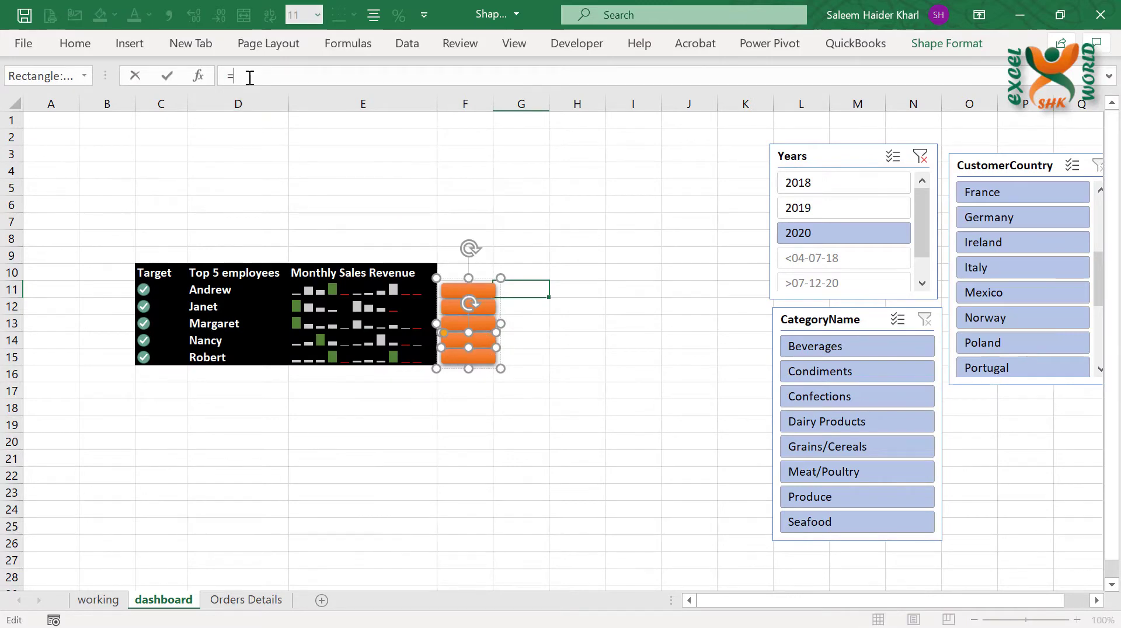
pyautogui.click(98, 601)
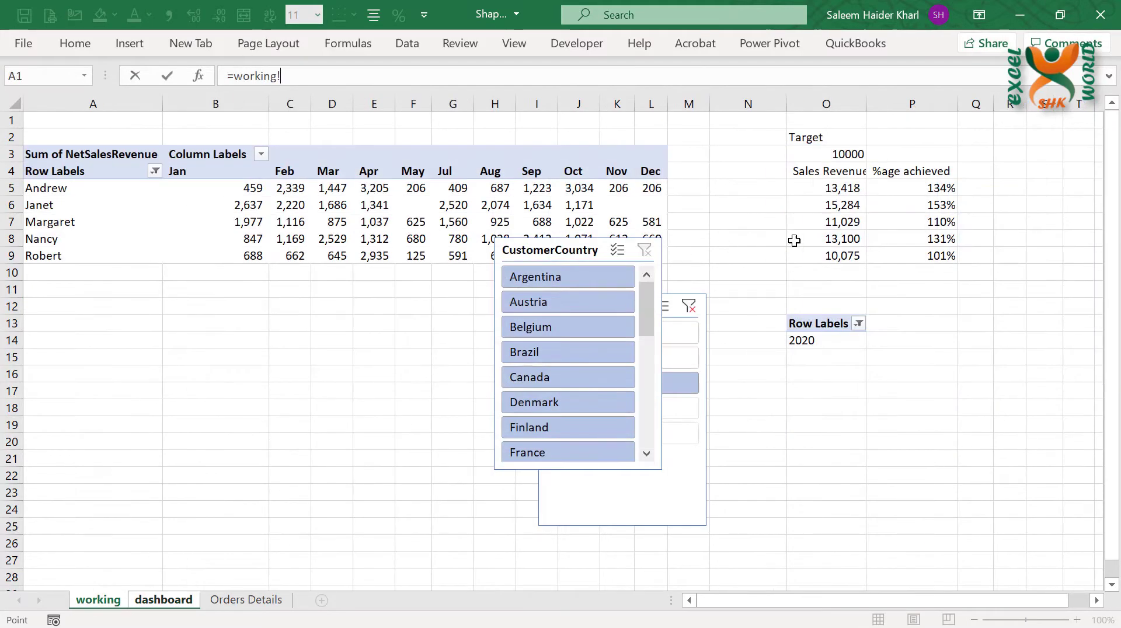
pyautogui.click(836, 240)
pyautogui.press('Return')
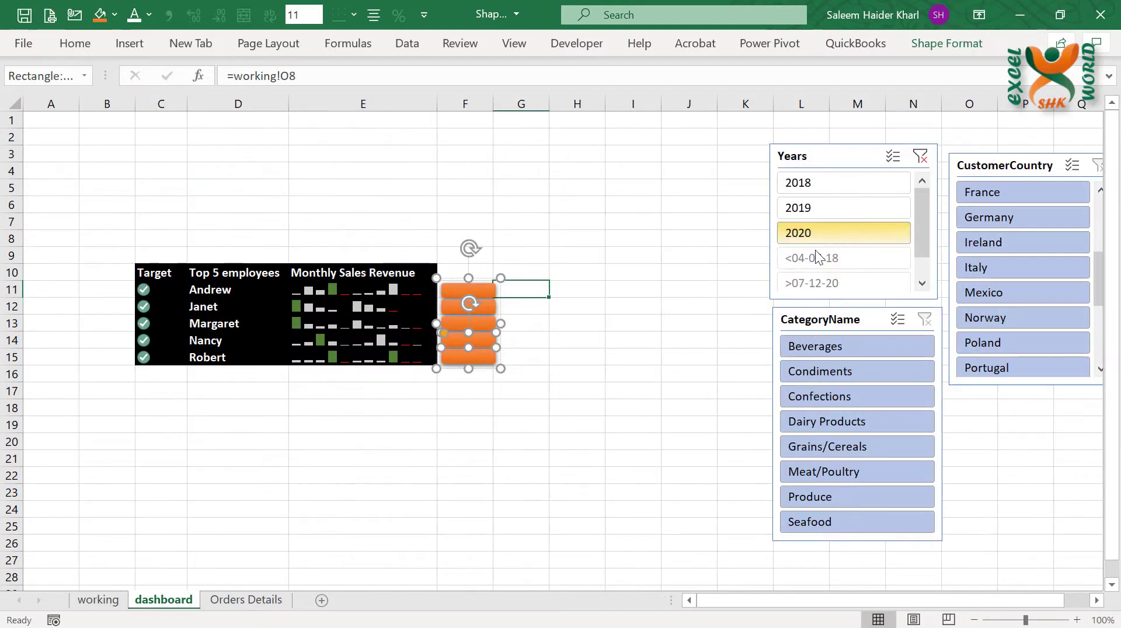
# Link the fifth rectangle, beside row 15, to its sales revenue in cell O9 of the working sheet and leave formula entry.
pyautogui.click(484, 357)
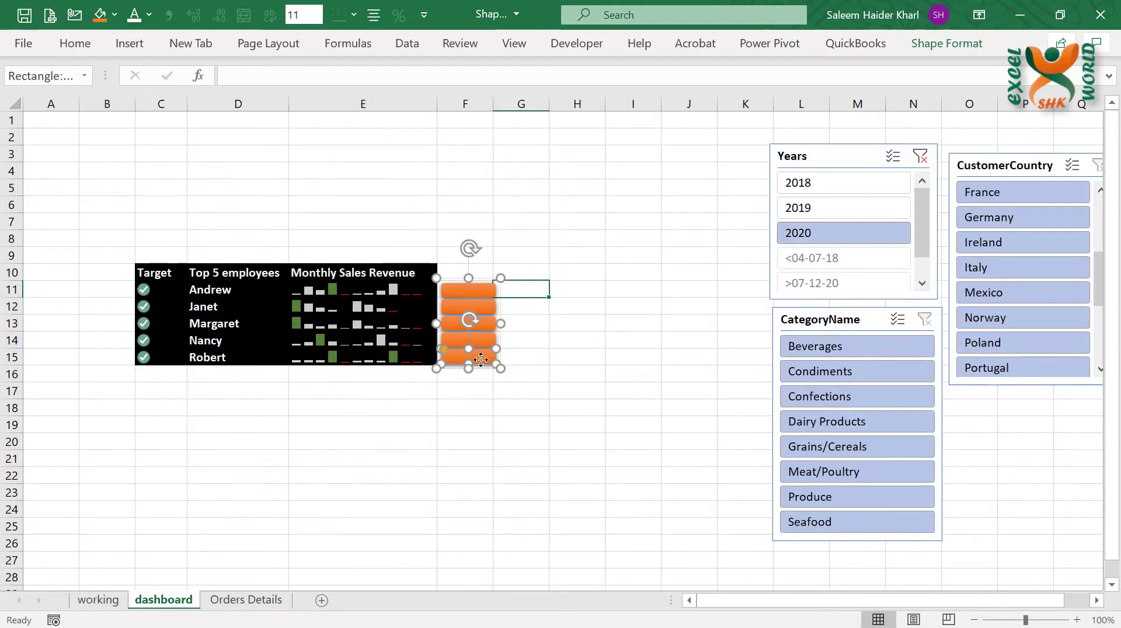
pyautogui.click(295, 76)
pyautogui.write('=')
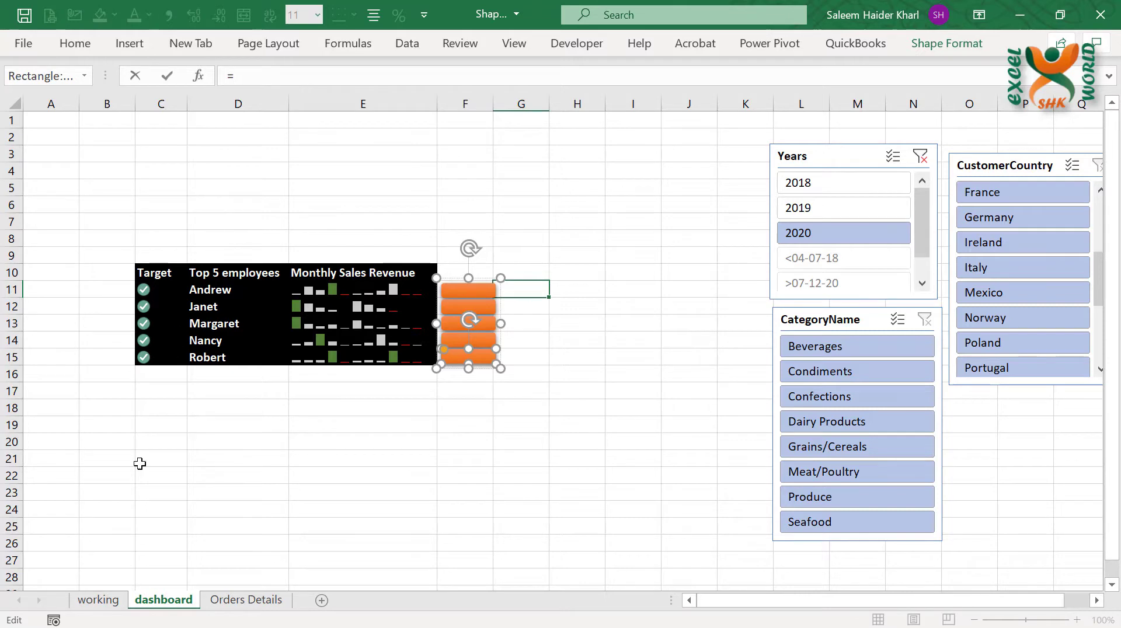
pyautogui.click(98, 600)
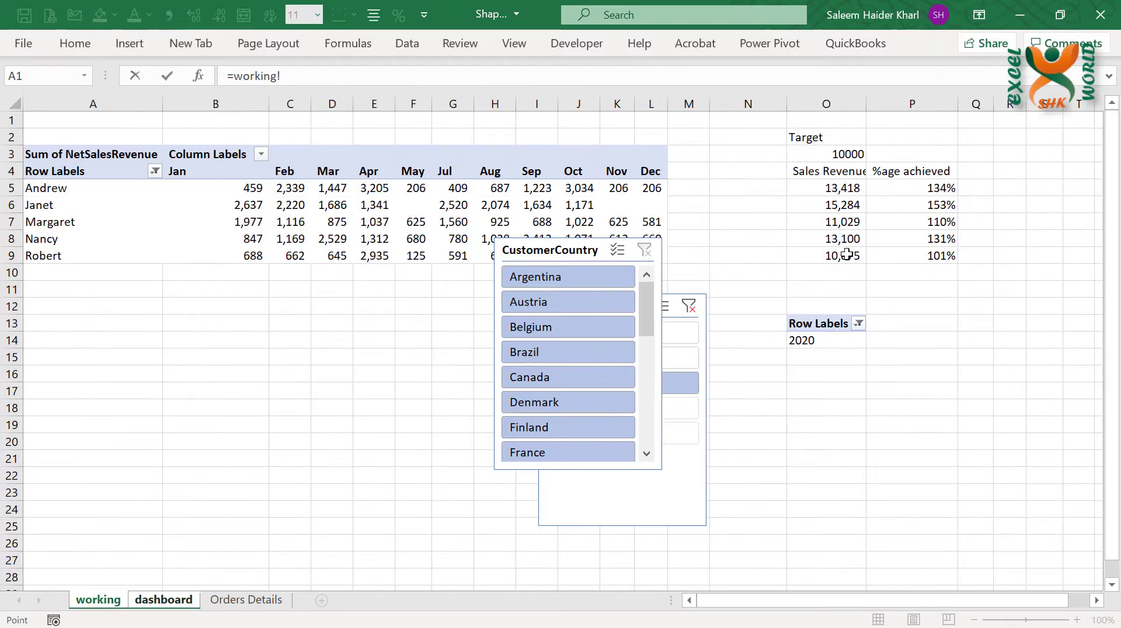
pyautogui.click(847, 256)
pyautogui.press('Return')
pyautogui.click(541, 393)
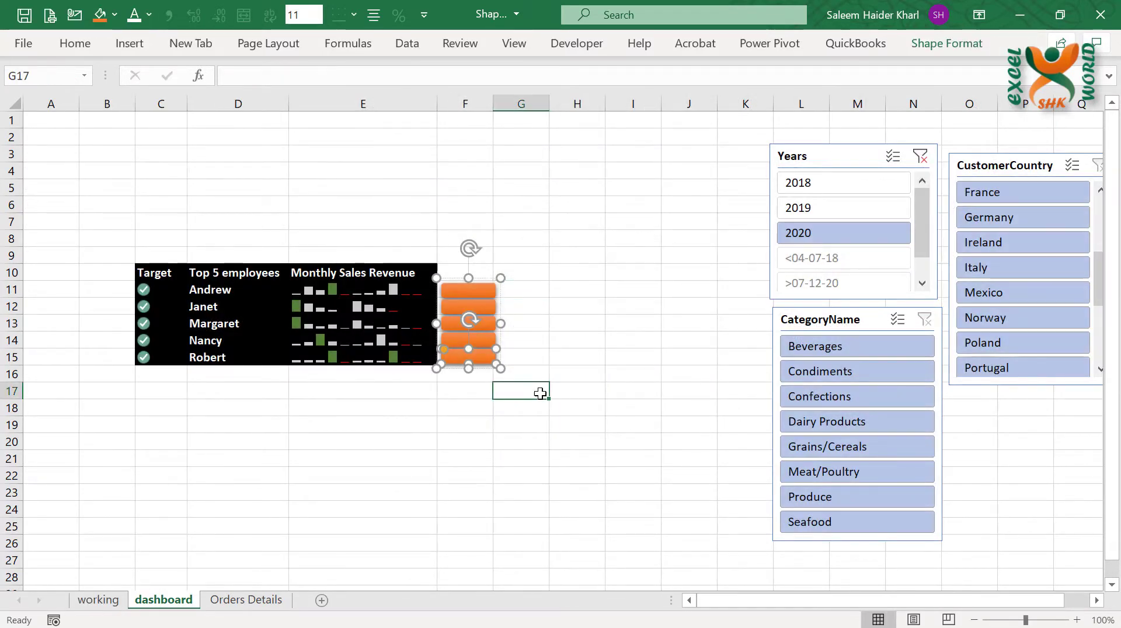
# Set the text of the whole rectangle group to font size 8 and center it vertically and horizontally.
pyautogui.click(498, 298)
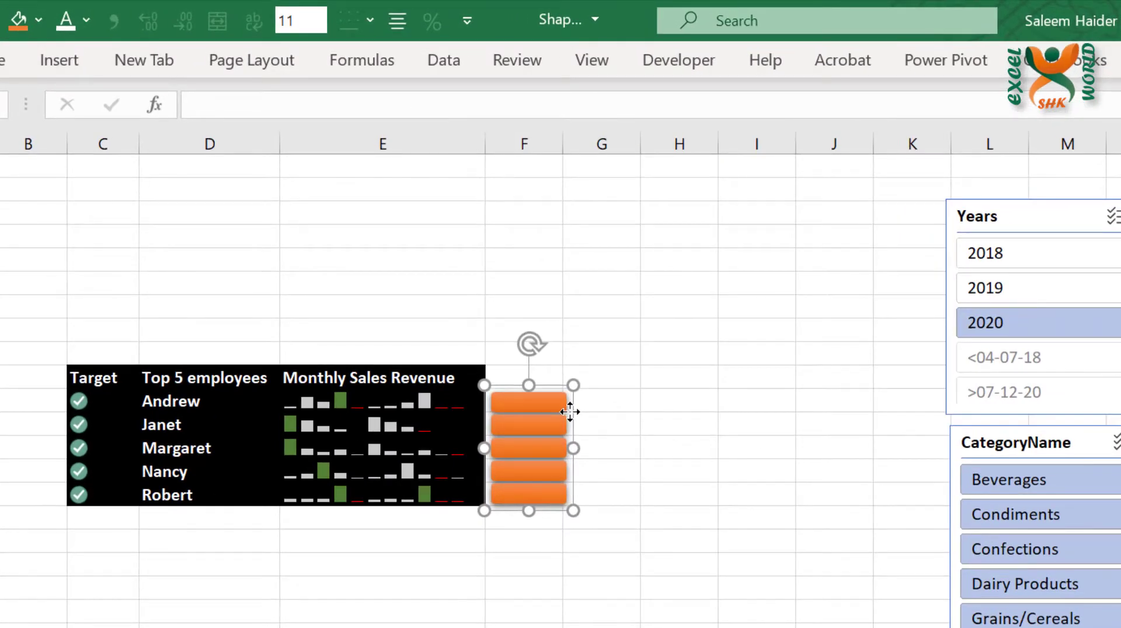
pyautogui.click(304, 21)
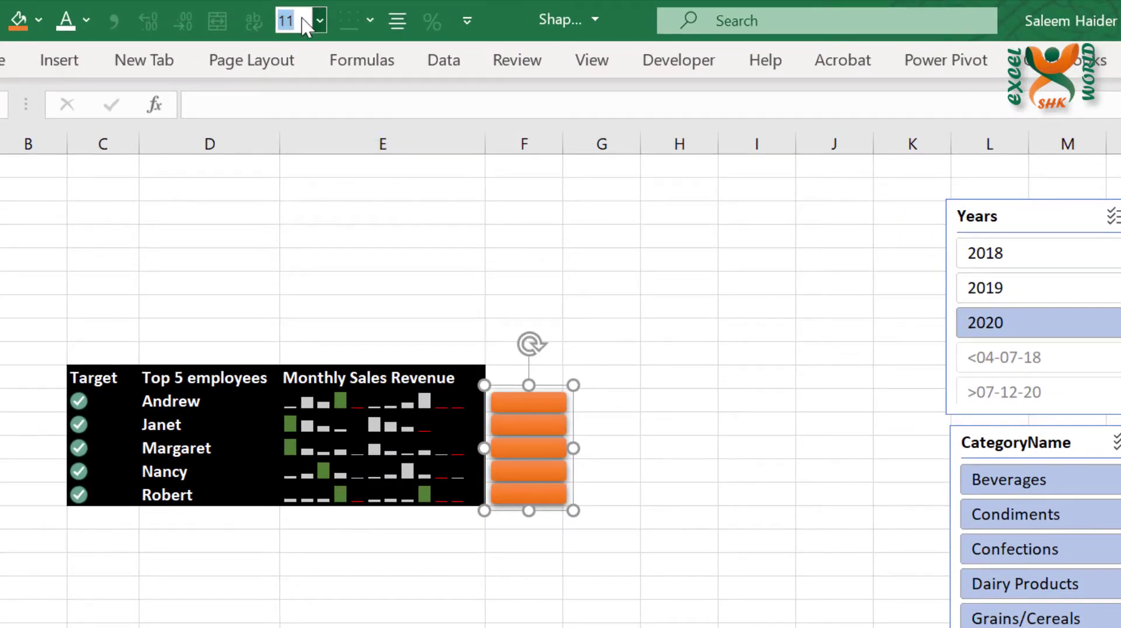
pyautogui.write('8')
pyautogui.press('Return')
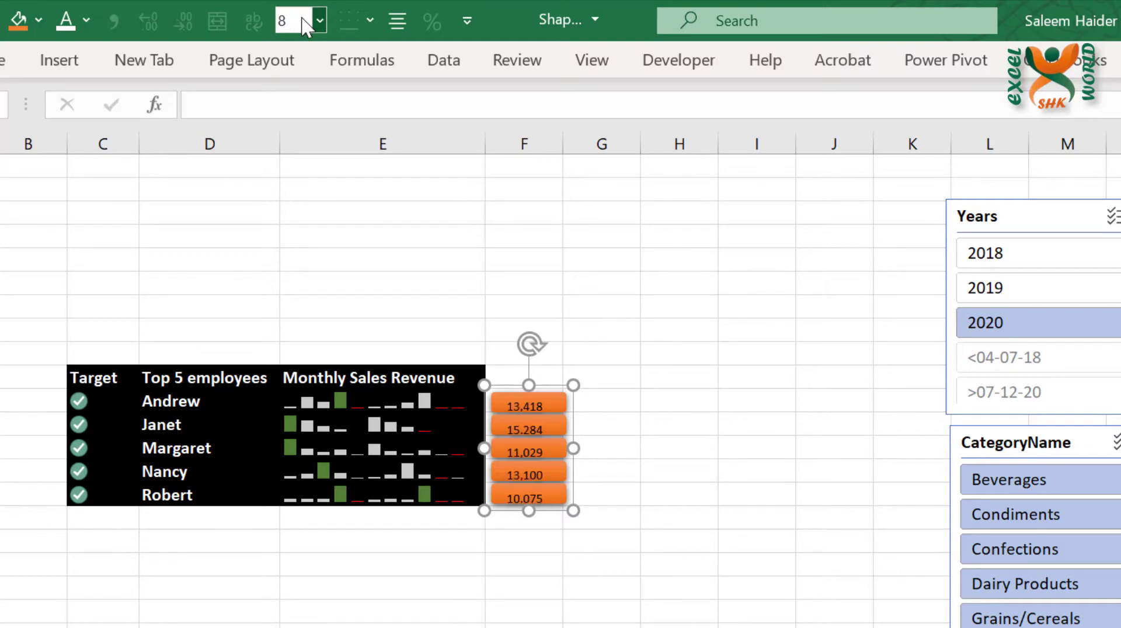
pyautogui.click(393, 29)
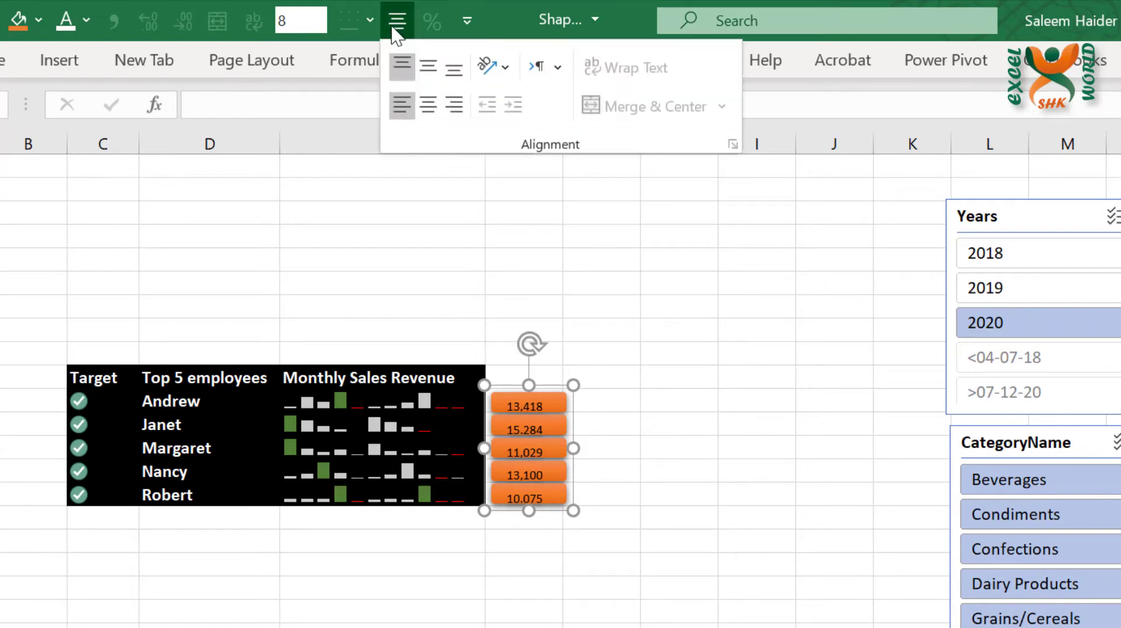
pyautogui.click(429, 69)
pyautogui.click(430, 106)
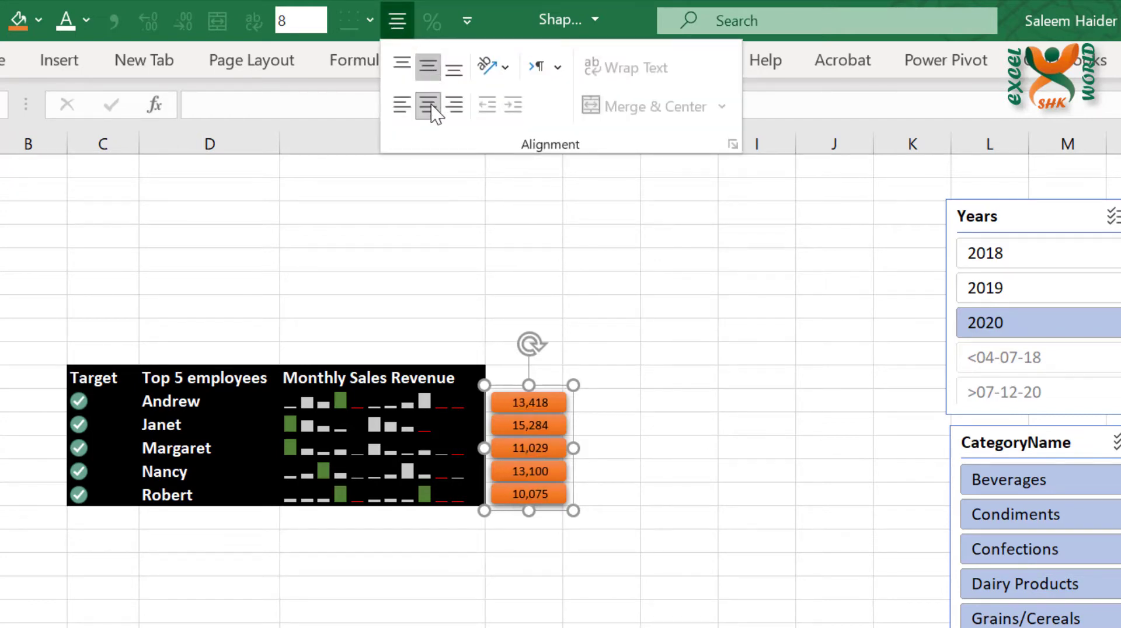
# Make the group's text white and bold, stretch the group slightly taller about its center, and deselect it.
pyautogui.click(63, 28)
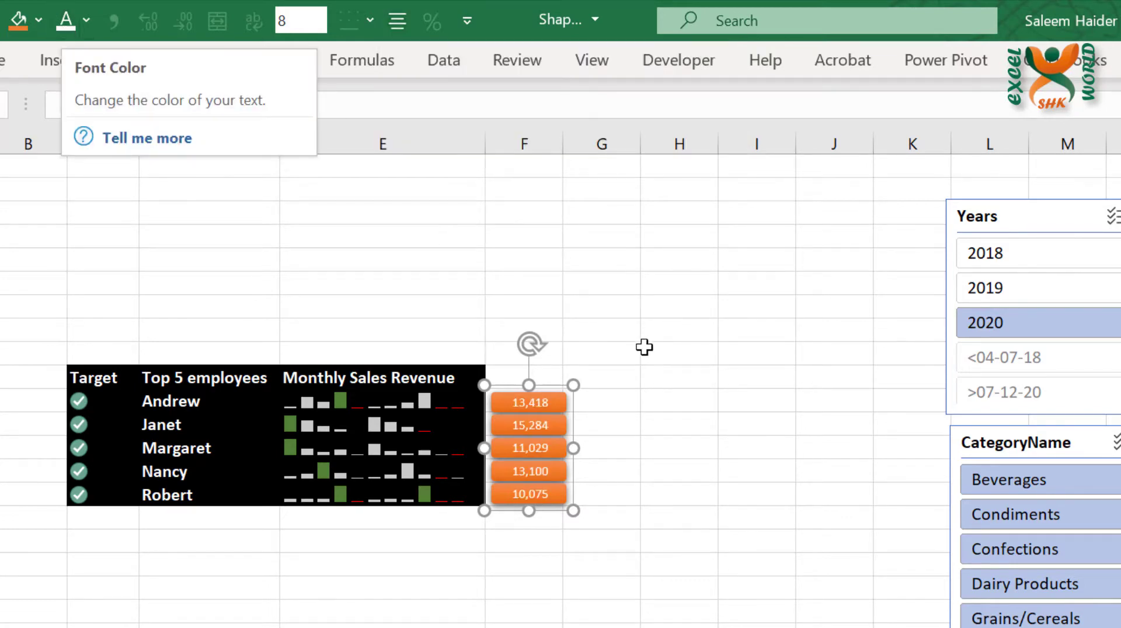
pyautogui.hotkey('ctrl', 'b')
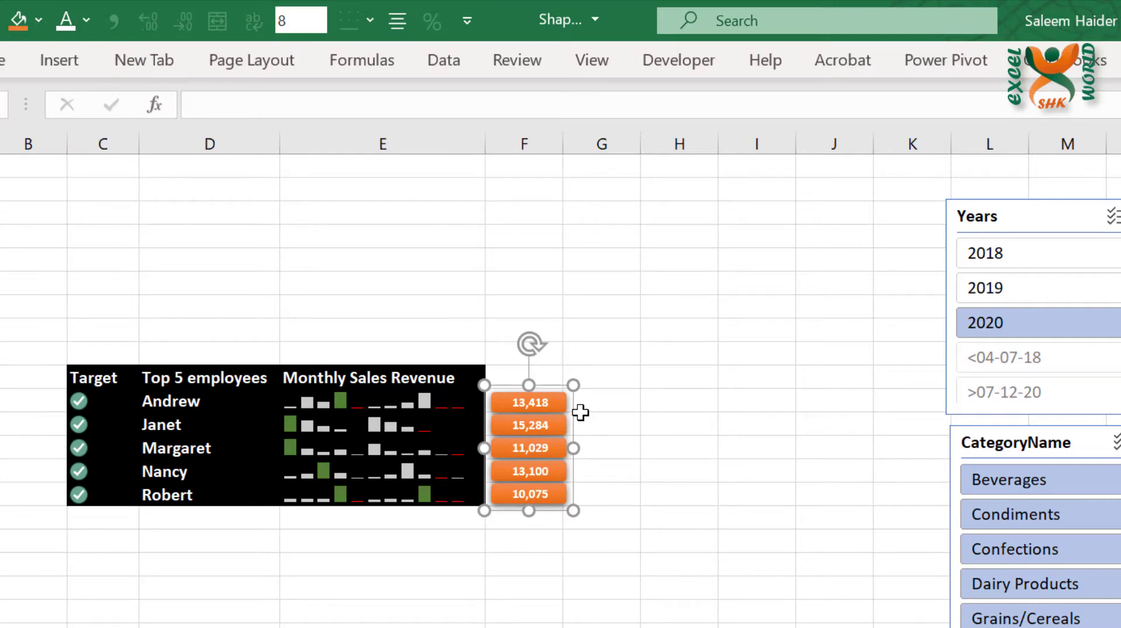
pyautogui.moveTo(528, 512); pyautogui.dragTo(528, 516)
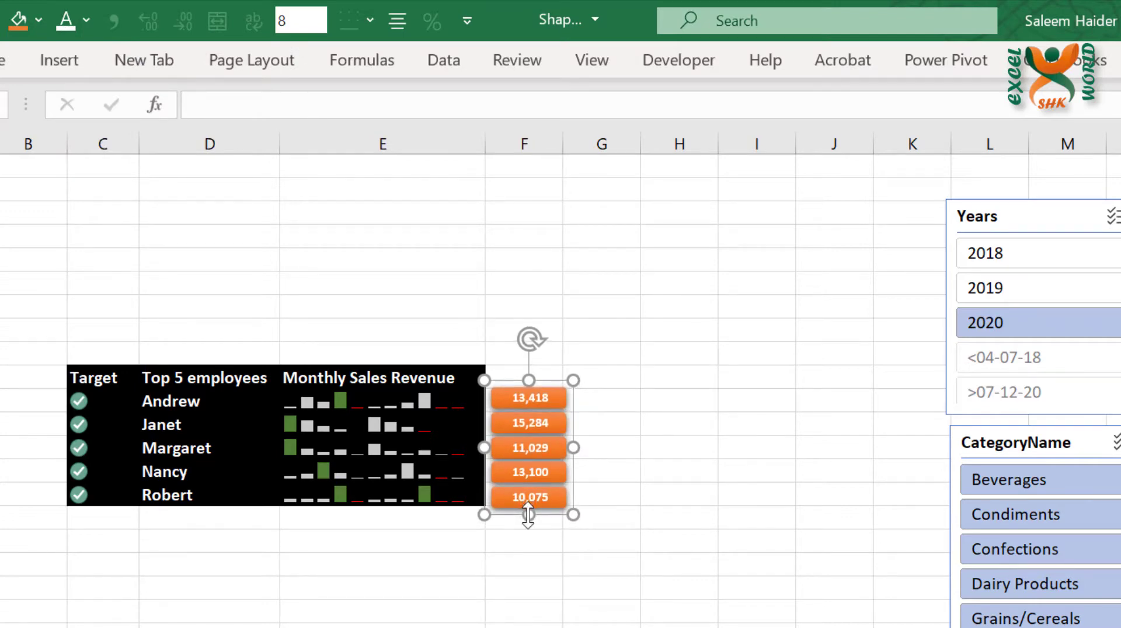
pyautogui.click(657, 575)
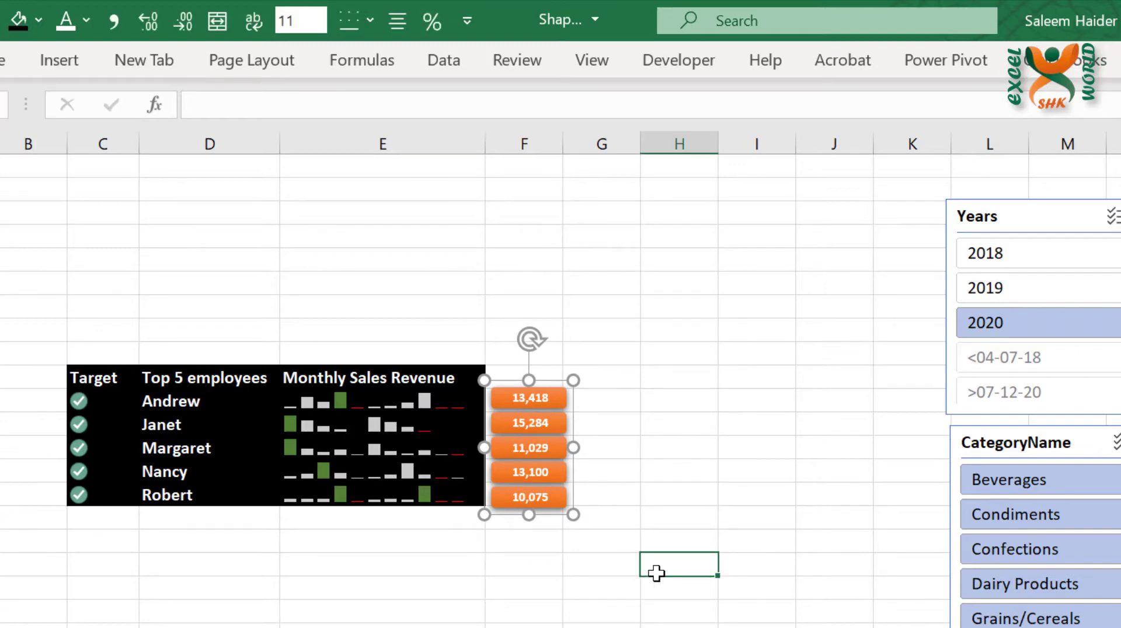
# Filter the dashboard by year 2019, switch the year to 2018, and limit the category to Condiments.
pyautogui.click(1015, 296)
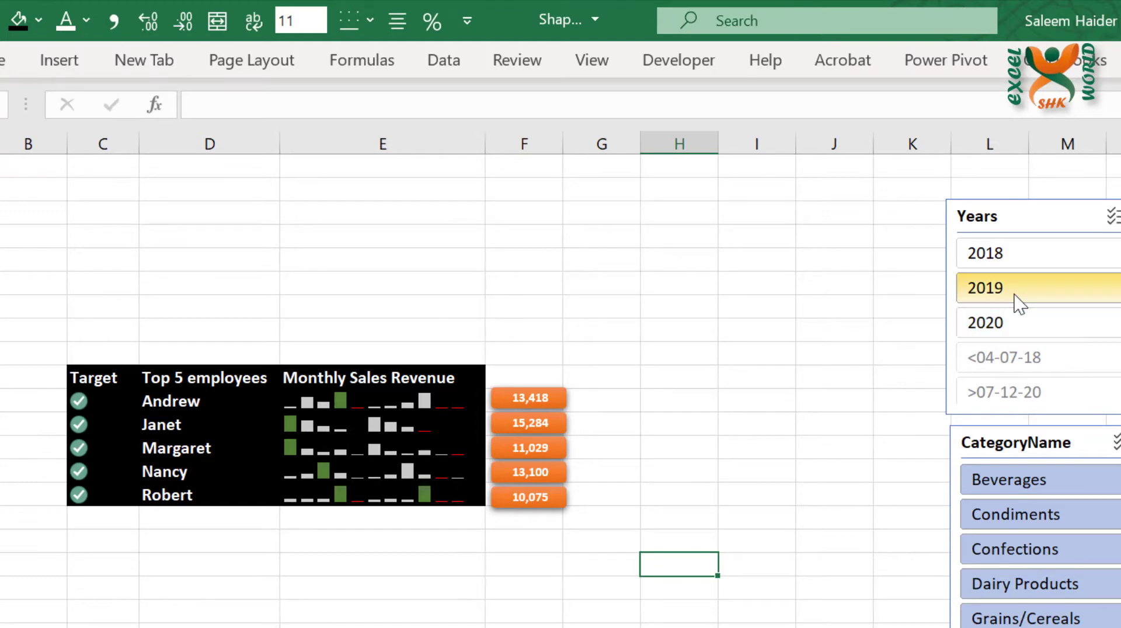
pyautogui.click(990, 263)
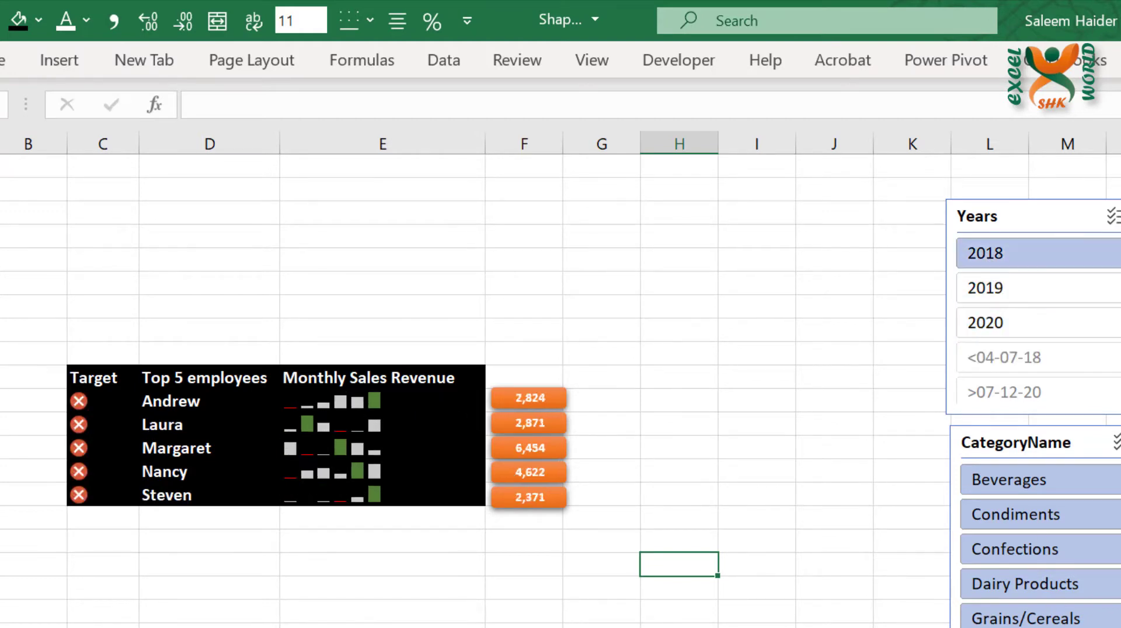
pyautogui.click(1038, 518)
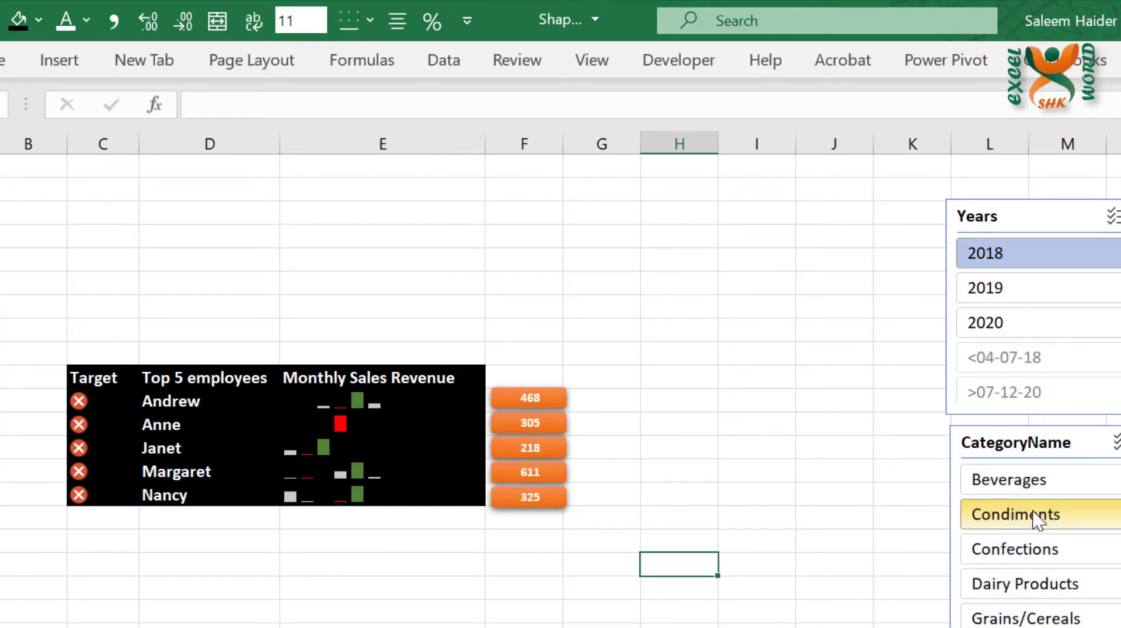
# Refit the rectangle group beside rows 11 to 15 and enter the header Sales Revenue in cell F10.
pyautogui.click(546, 399)
pyautogui.click(552, 375)
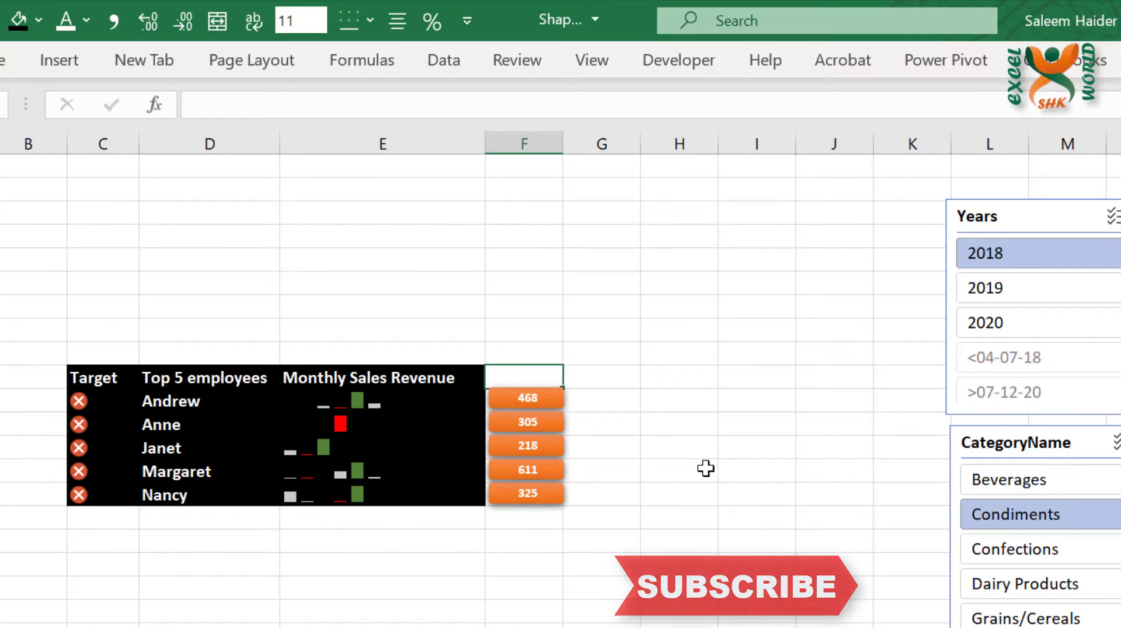
pyautogui.write('Sa')
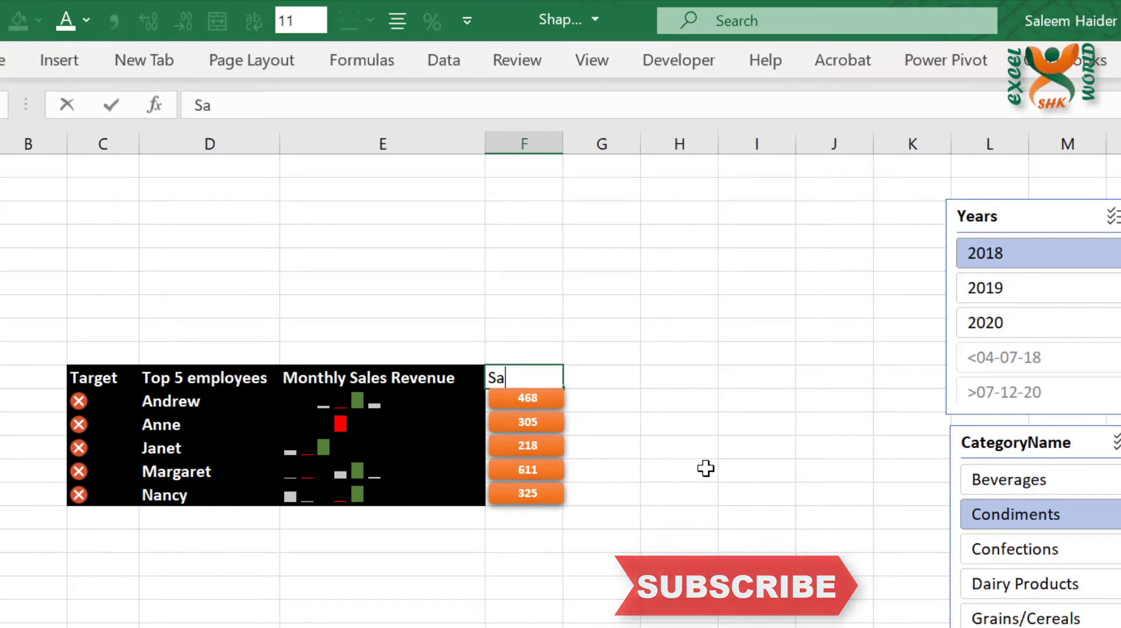
pyautogui.write('les Revenue')
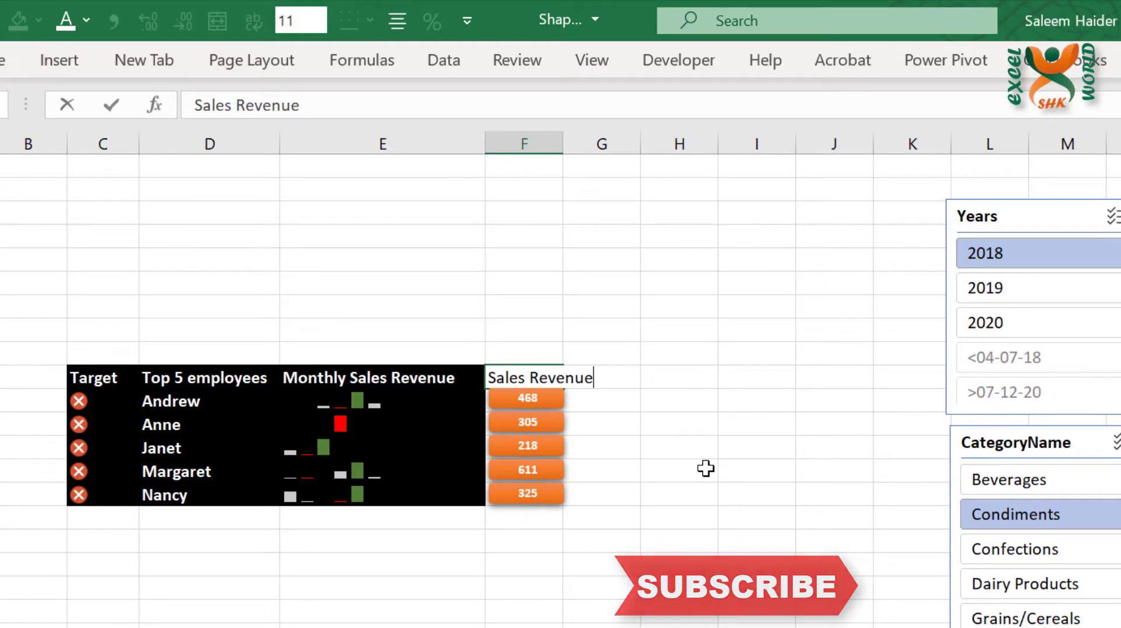
pyautogui.hotkey('ctrl', 'Return')
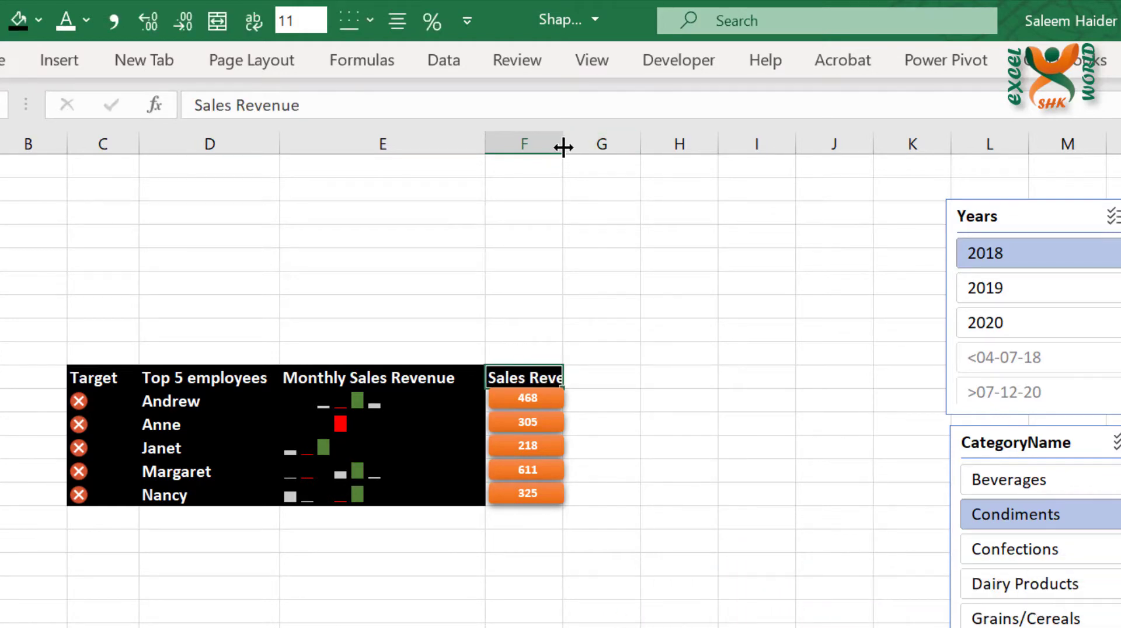
# Widen column F to fit the Sales Revenue header and narrow the rectangle group to stay within the column.
pyautogui.moveTo(563, 145); pyautogui.dragTo(622, 155)
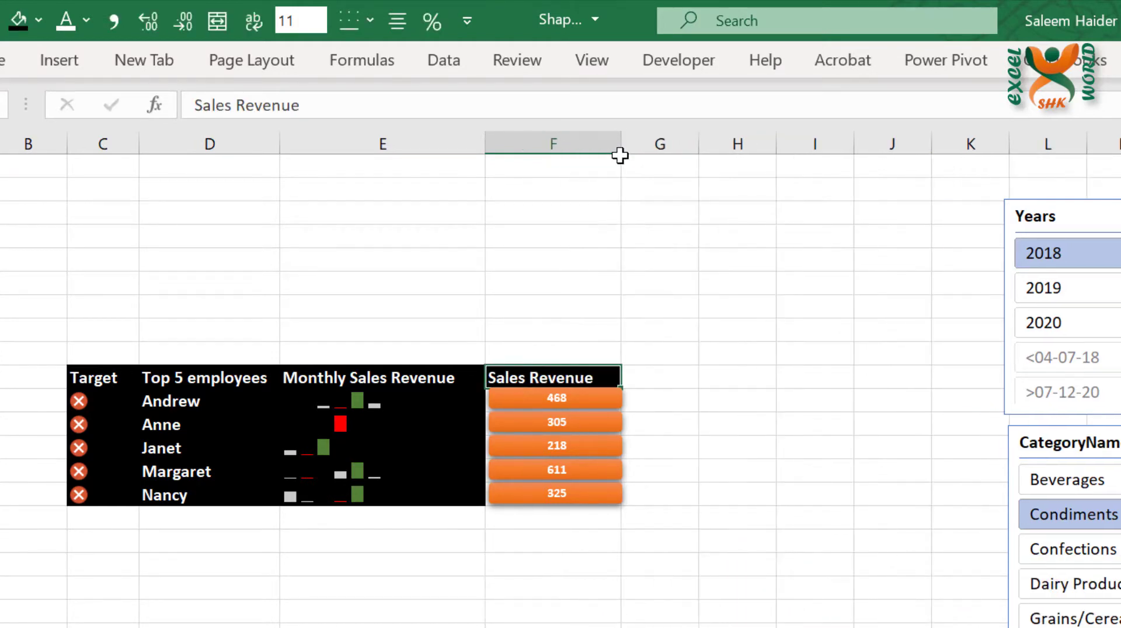
pyautogui.click(608, 510)
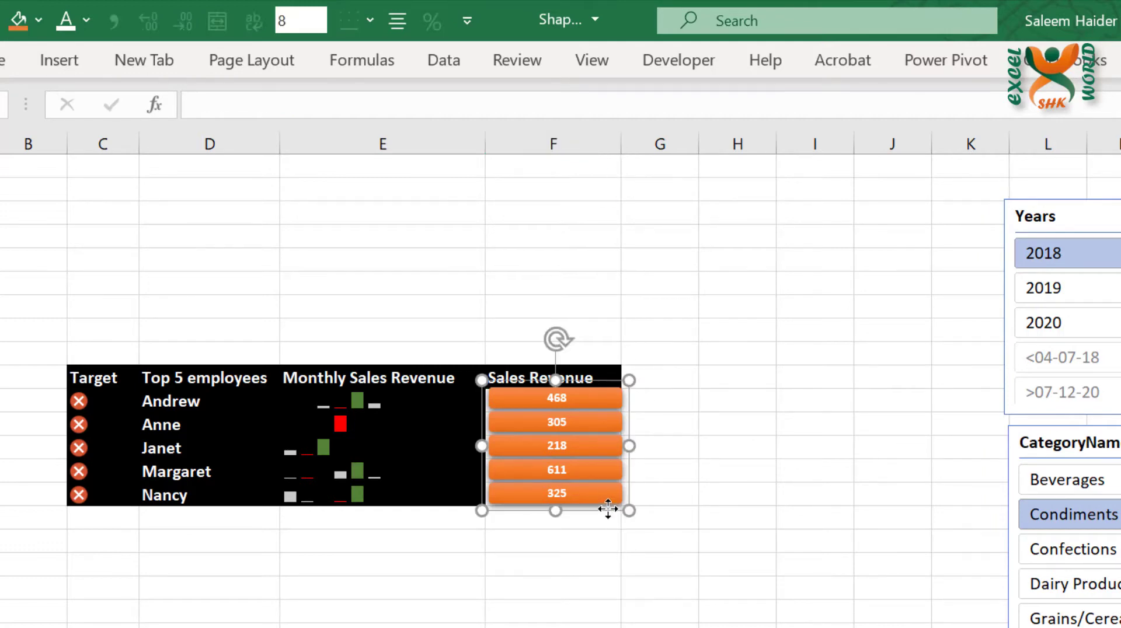
pyautogui.moveTo(630, 446); pyautogui.dragTo(618, 446)
pyautogui.click(637, 564)
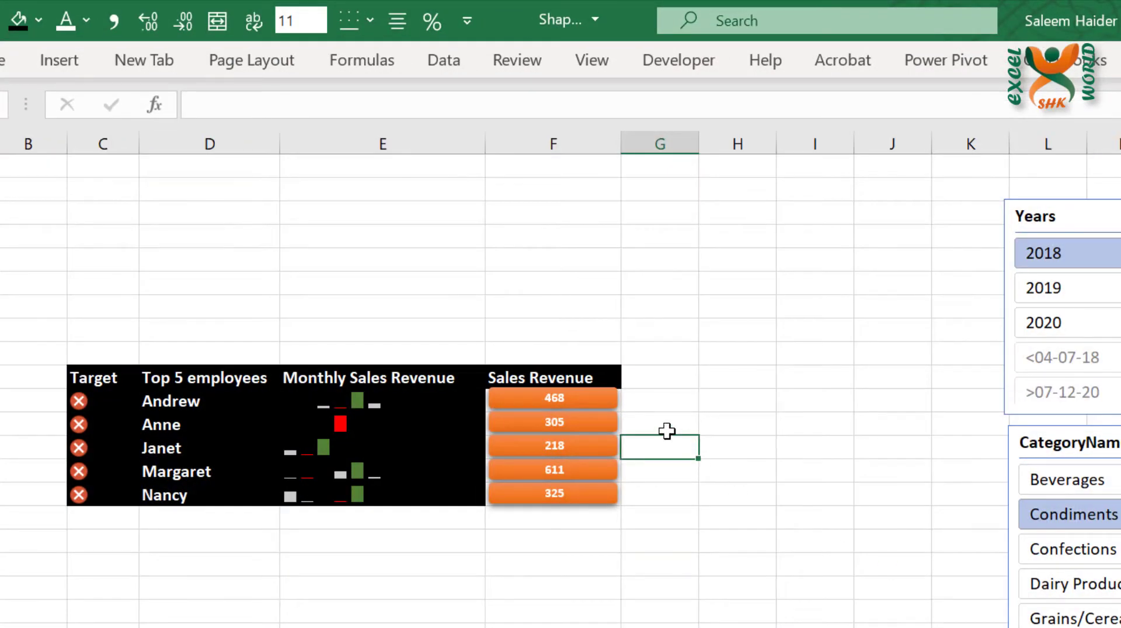
# Draw a large rounded rectangle beside the Sales Revenue column, about as tall as the table, and label it Annual No of Customers.
pyautogui.click(49, 68)
pyautogui.click(167, 153)
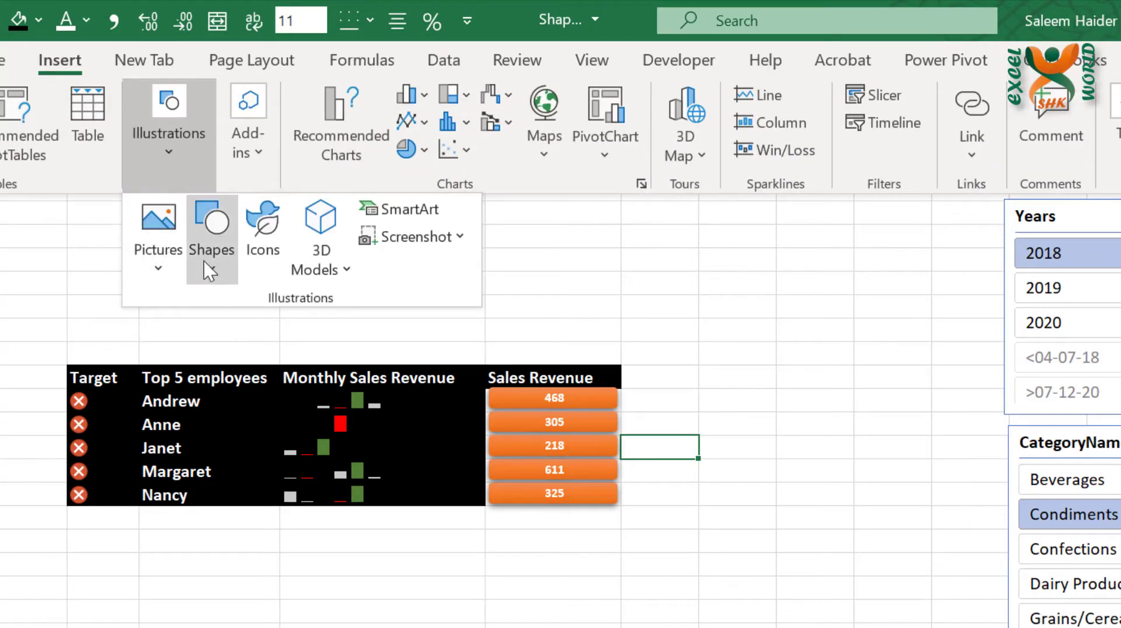
pyautogui.click(209, 275)
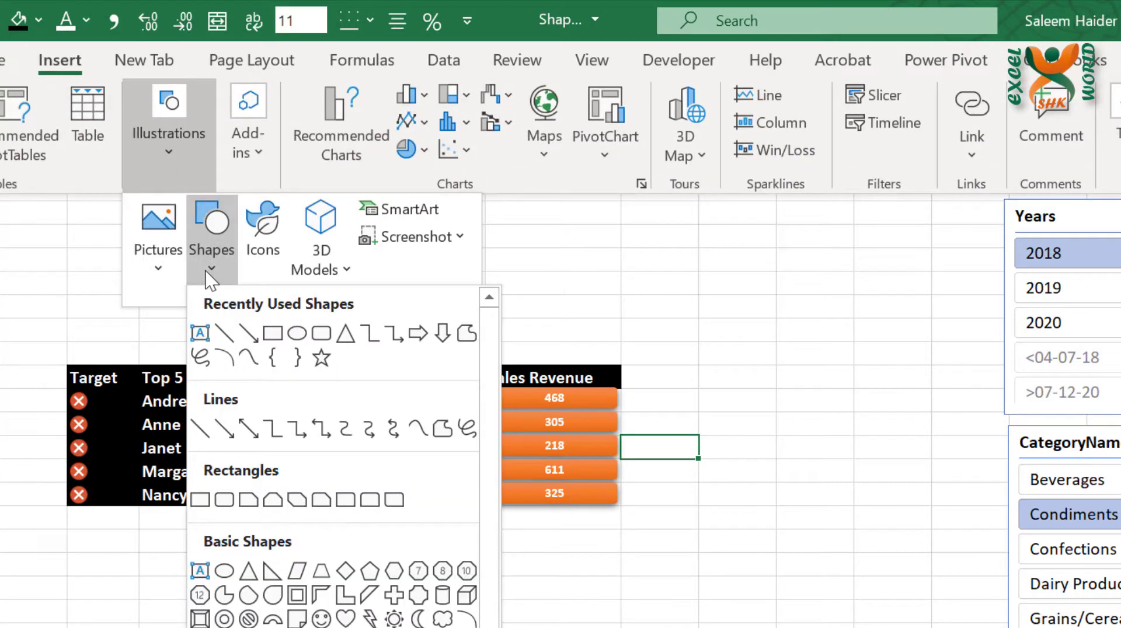
pyautogui.click(322, 336)
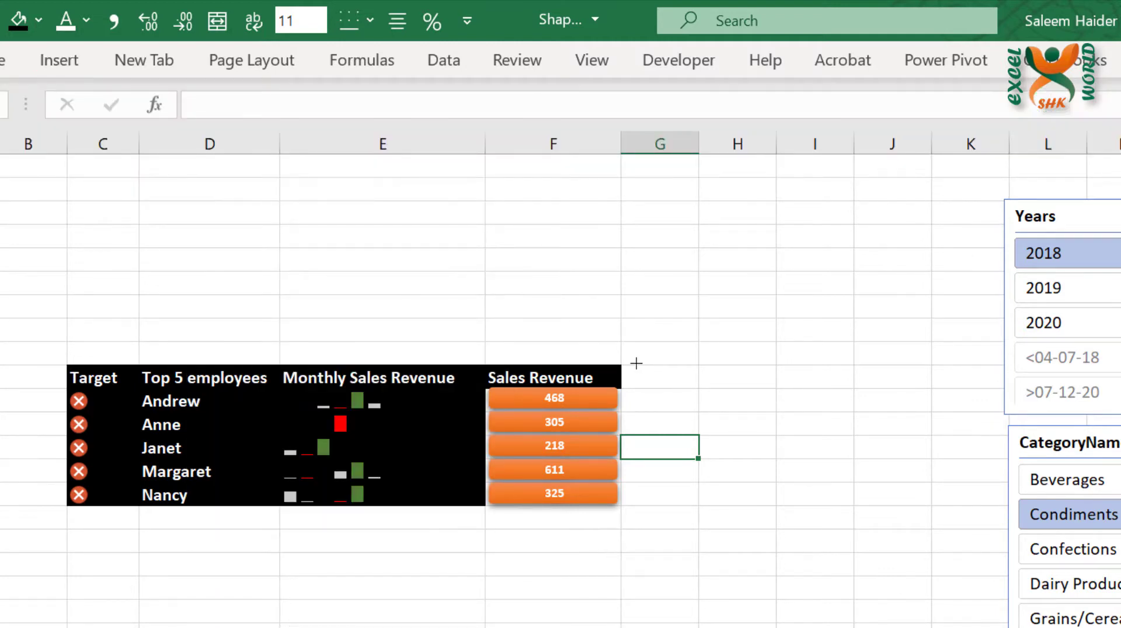
pyautogui.moveTo(636, 364); pyautogui.dragTo(776, 510)
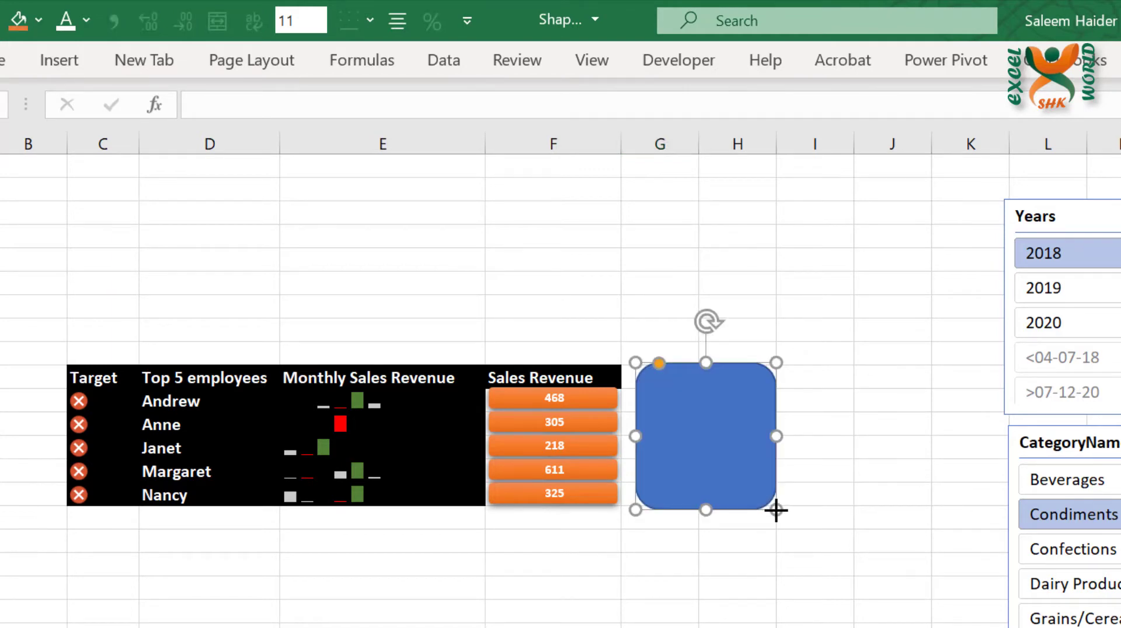
pyautogui.moveTo(776, 436); pyautogui.dragTo(799, 440)
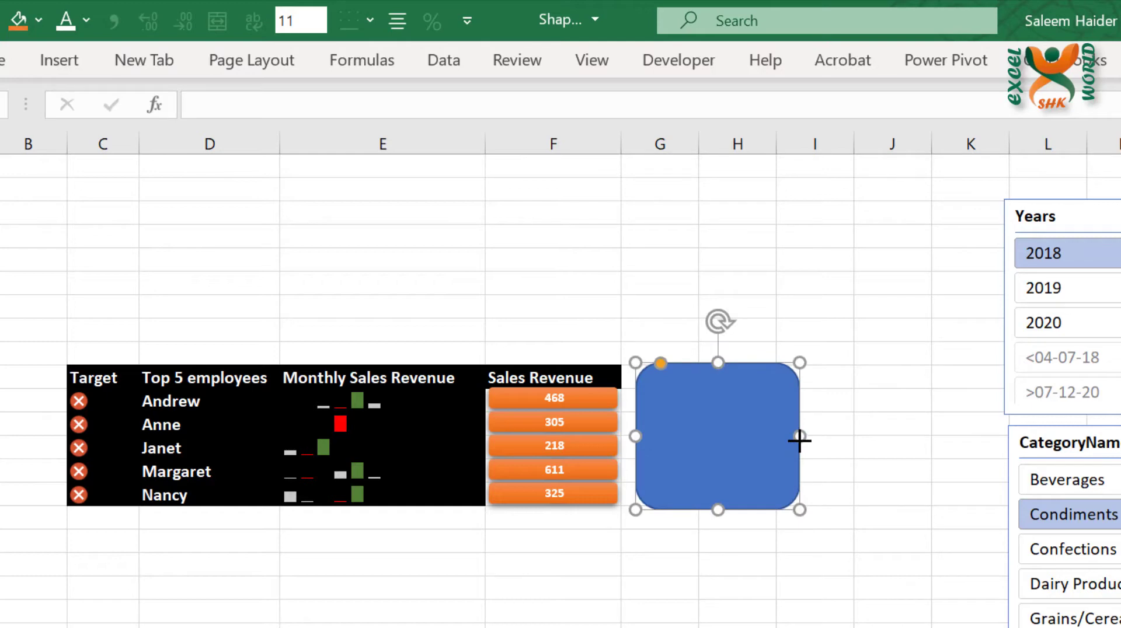
pyautogui.write('Annual No of')
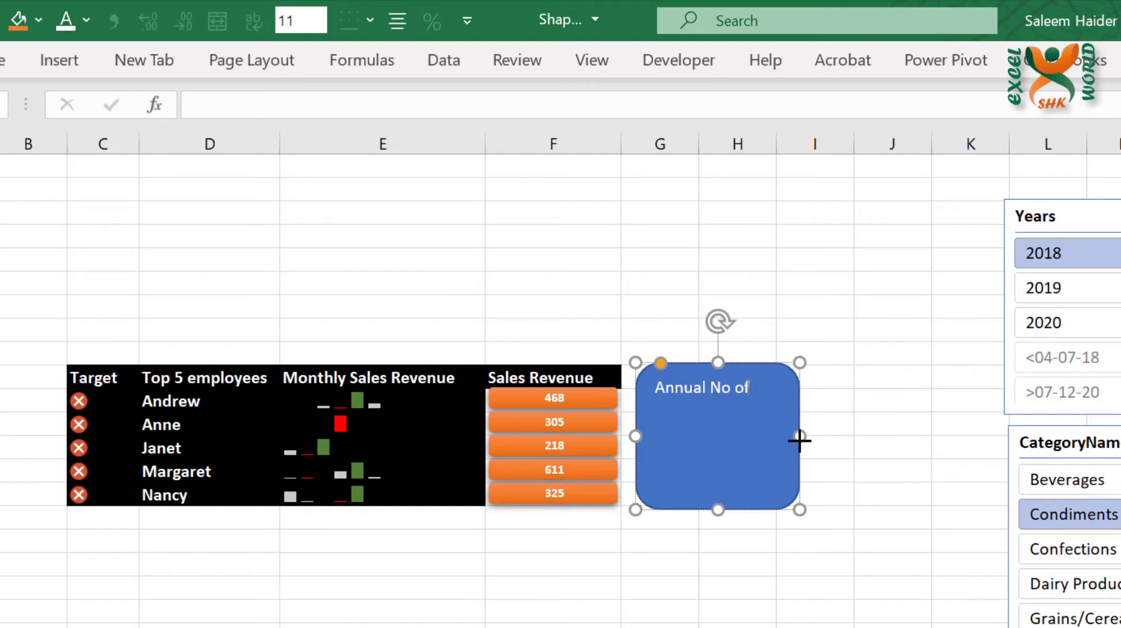
pyautogui.write(' Customers')
# Apply the Intense Effect - Blue, Accent 1 style to the large rounded rectangle and make its label bold and horizontally centered.
pyautogui.click(410, 153)
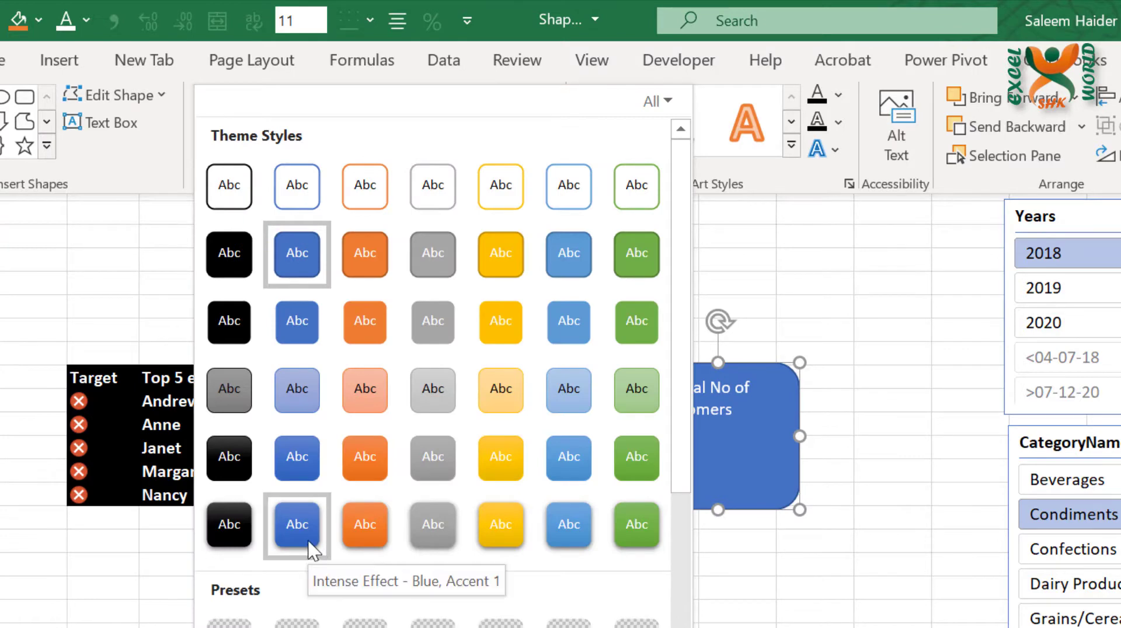
pyautogui.click(297, 525)
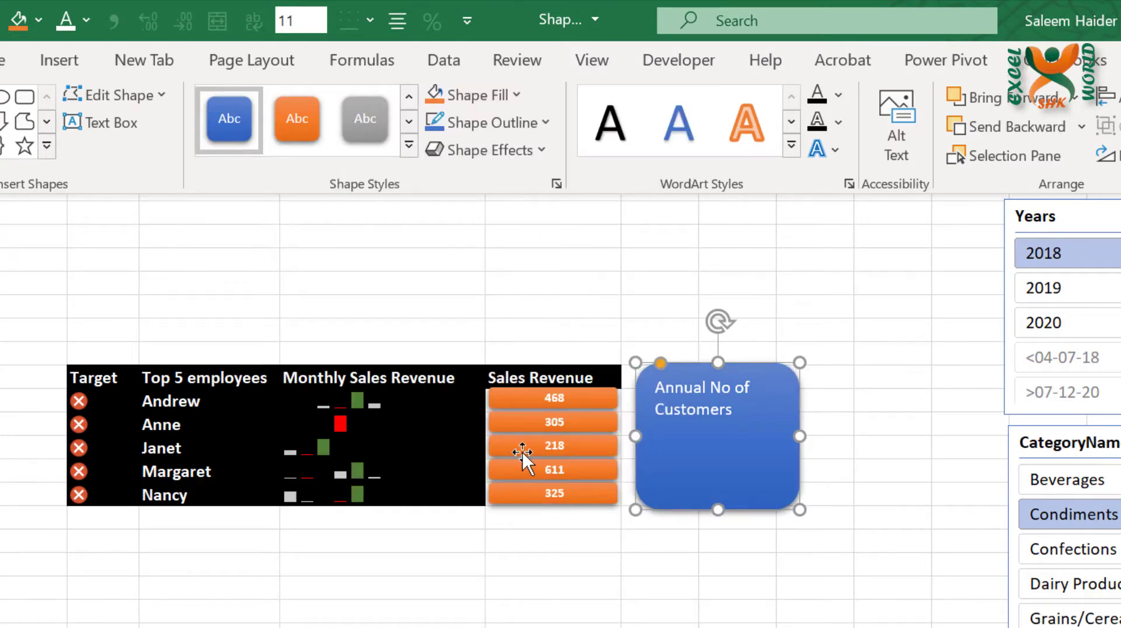
pyautogui.hotkey('ctrl', 'b')
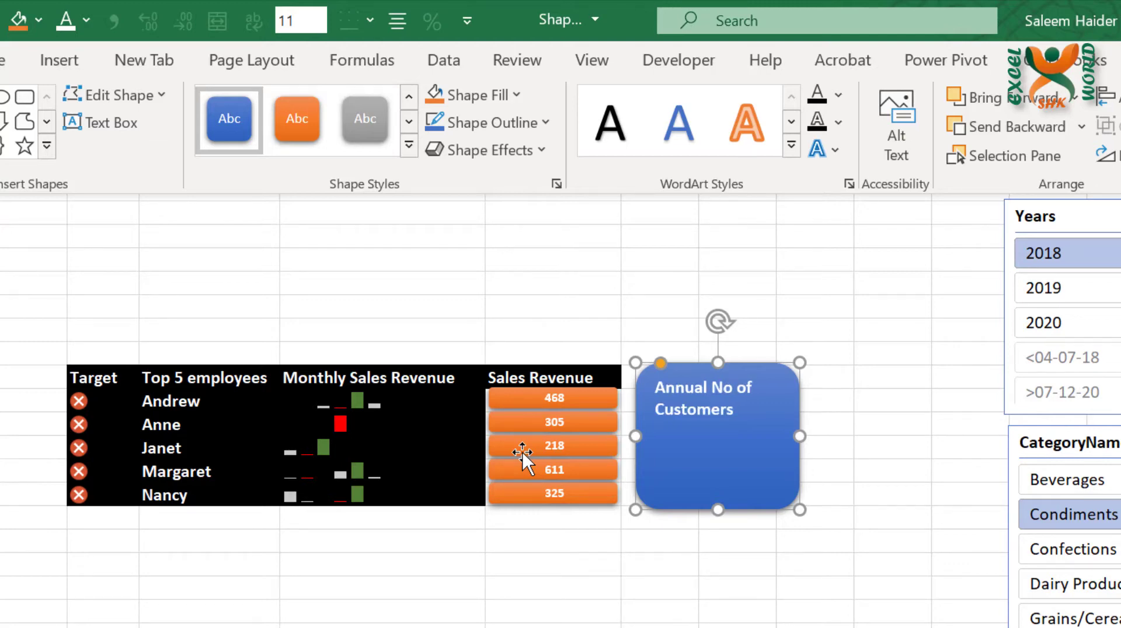
pyautogui.click(397, 20)
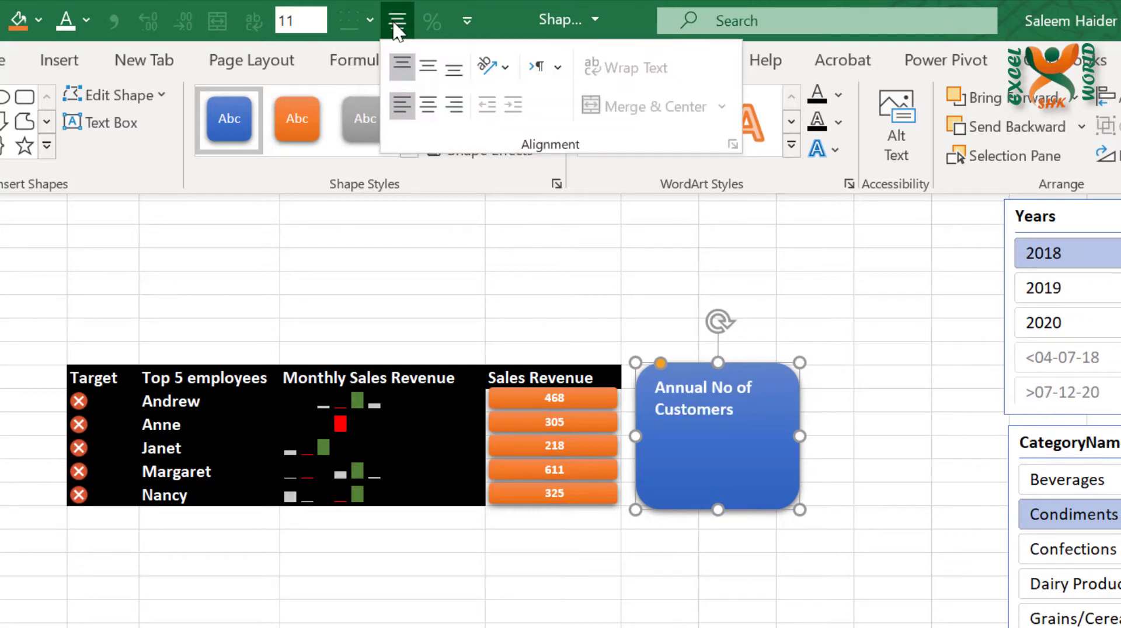
pyautogui.click(428, 105)
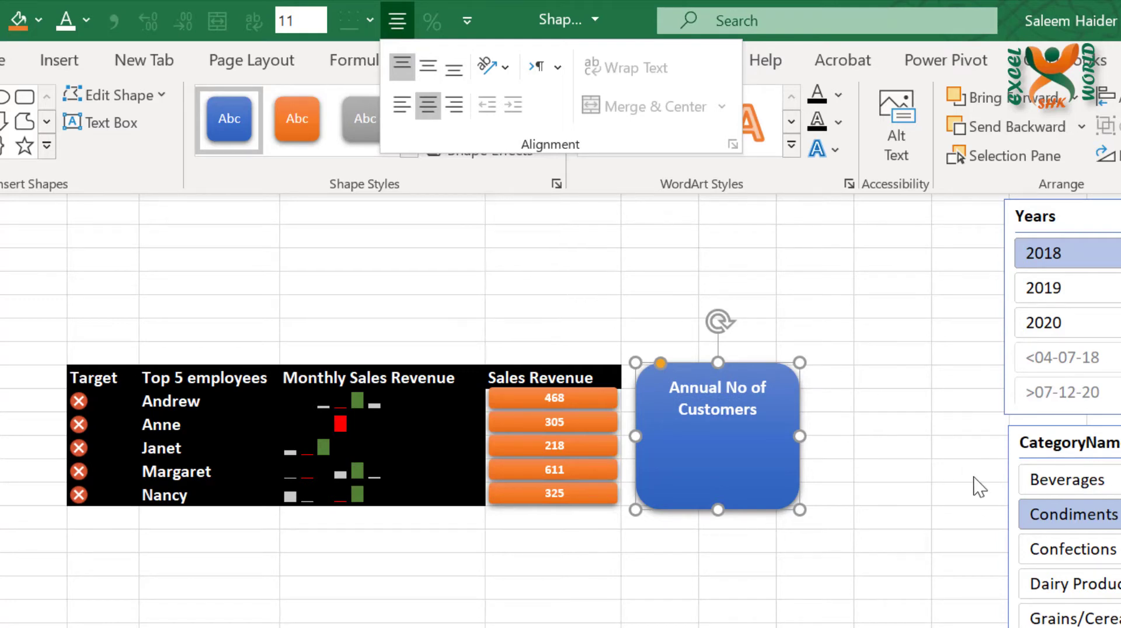
pyautogui.press('Escape')
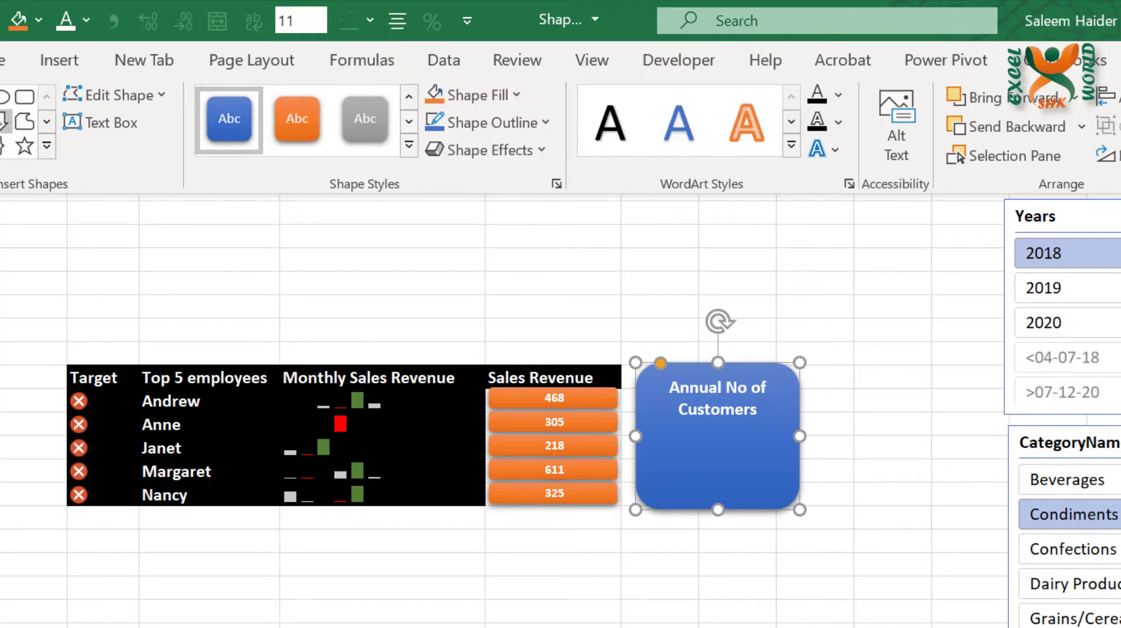
# Draw a small rounded rectangle below the label inside the blue shape, give it the orange intense effect style, and deselect it.
pyautogui.click(24, 100)
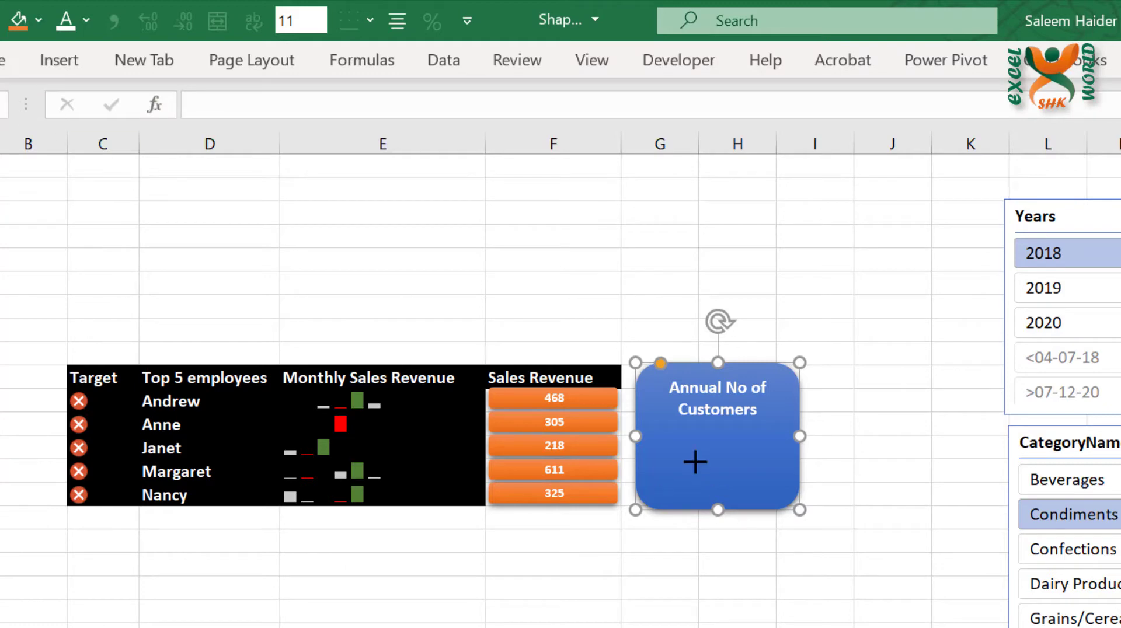
pyautogui.moveTo(695, 461); pyautogui.dragTo(745, 501)
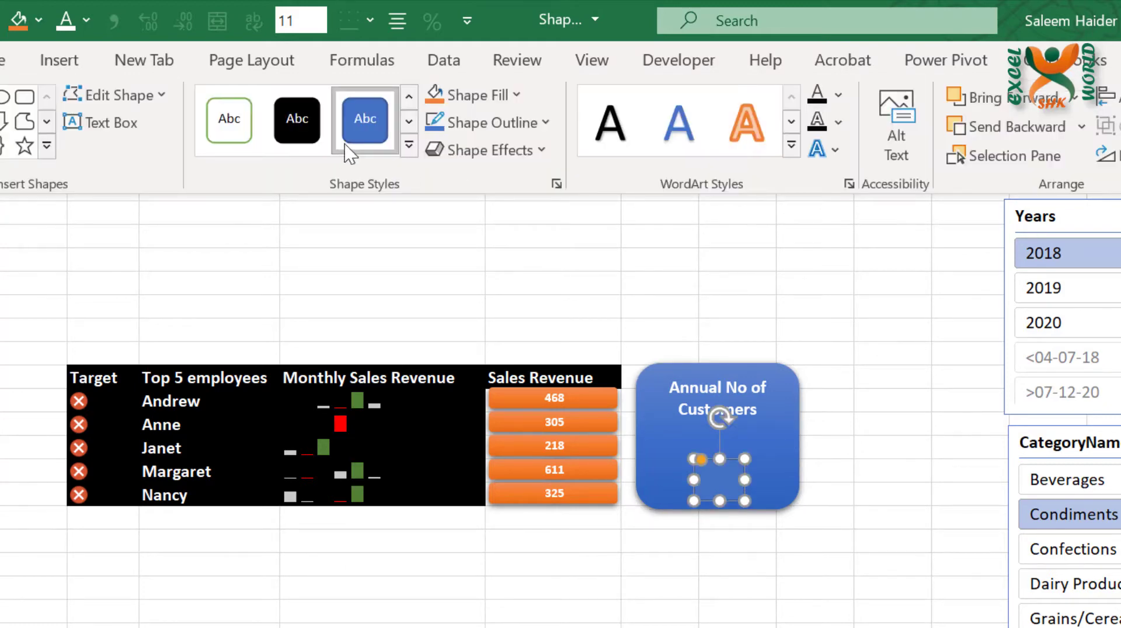
pyautogui.click(408, 148)
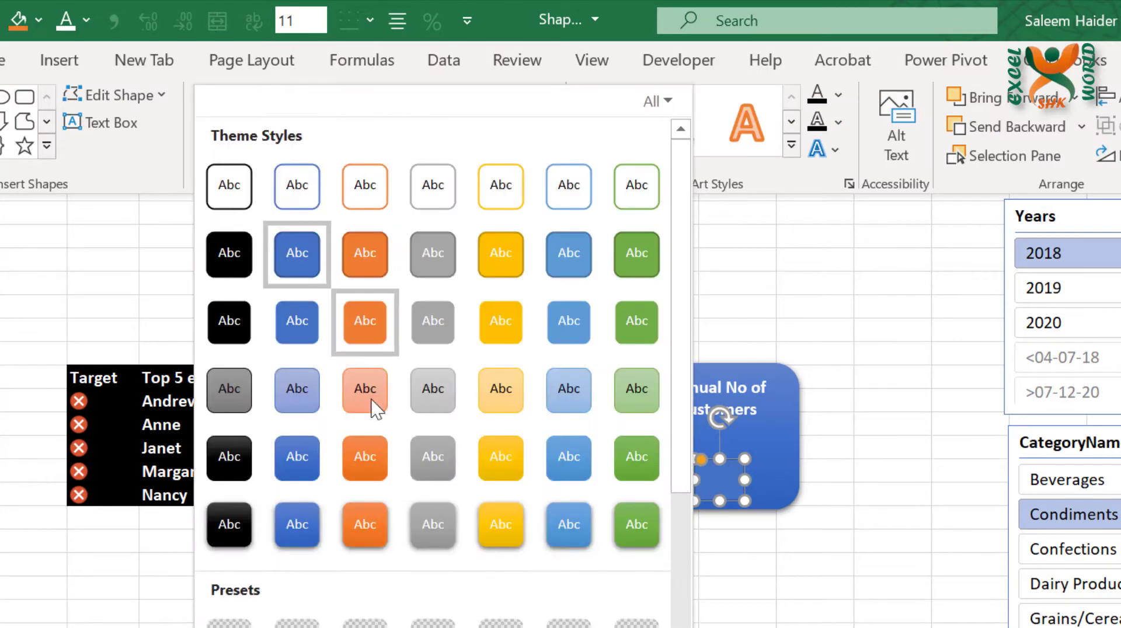
pyautogui.click(375, 530)
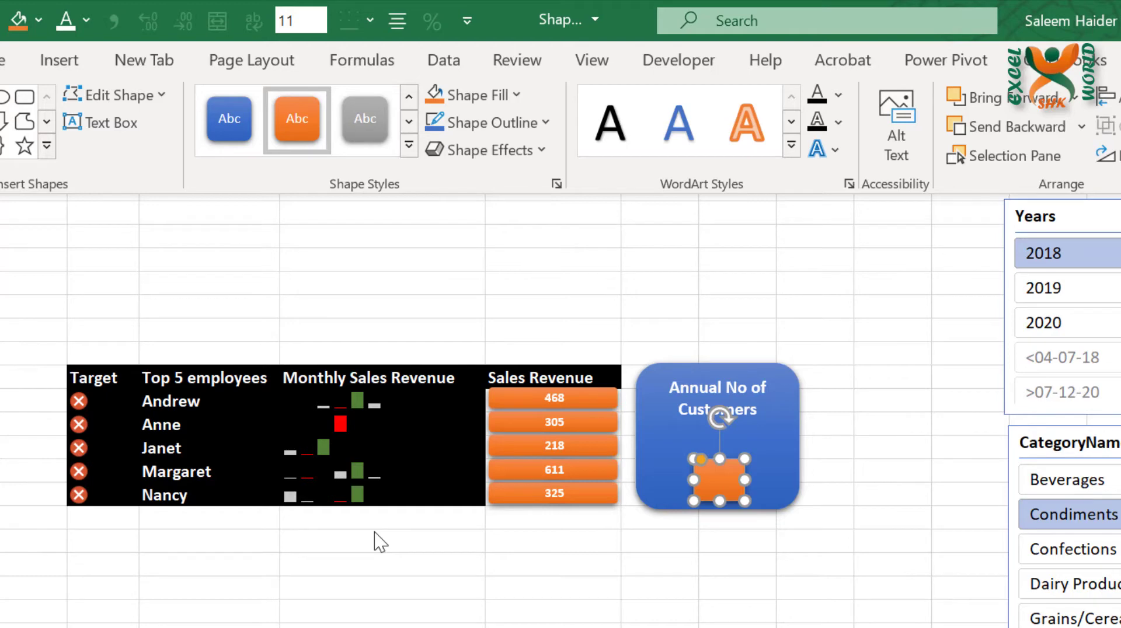
pyautogui.hotkey('ctrl', 'F1')
pyautogui.click(738, 268)
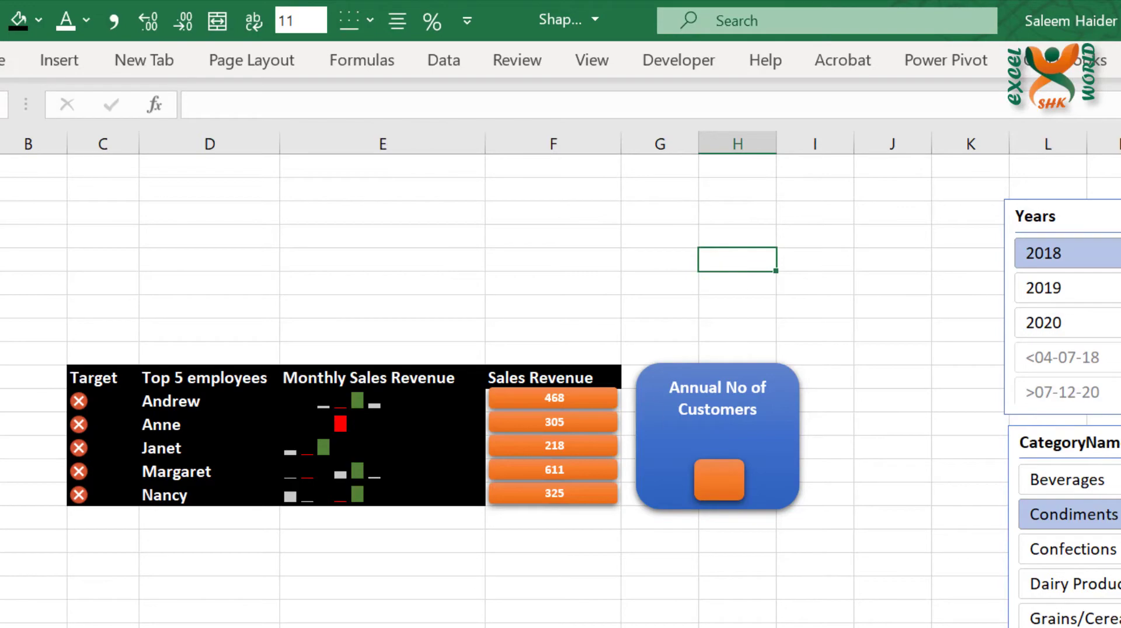
# Copy the pivot table with the Years row labels in O13:O14 of the working sheet.
pyautogui.hotkey('ctrl', 'pageup')
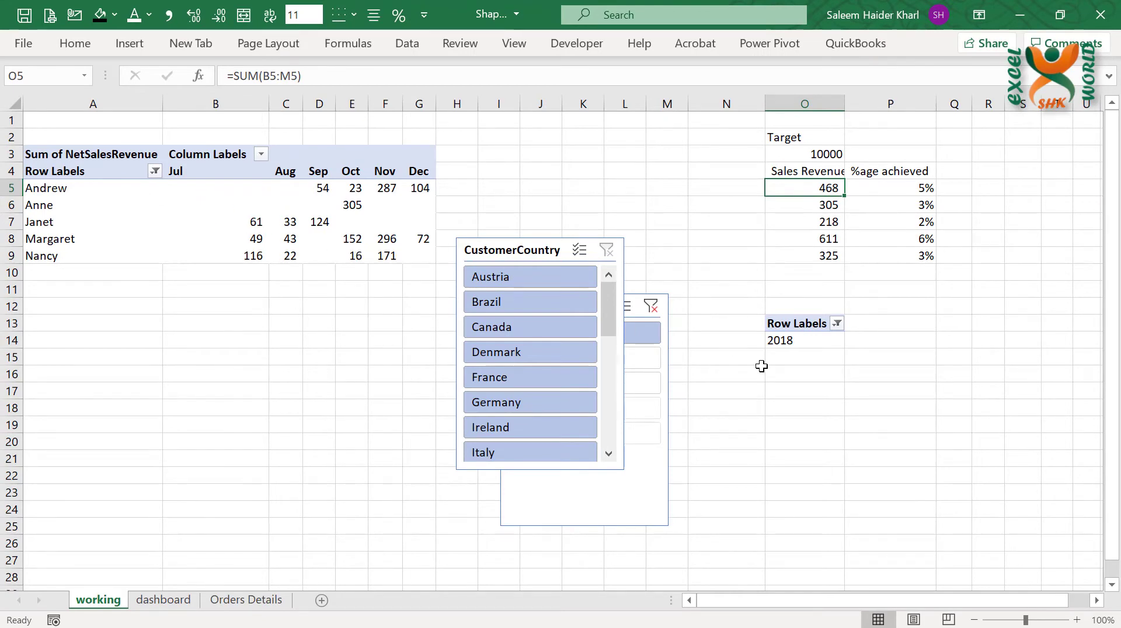
pyautogui.hscroll(5, 762, 366)
pyautogui.click(470, 307)
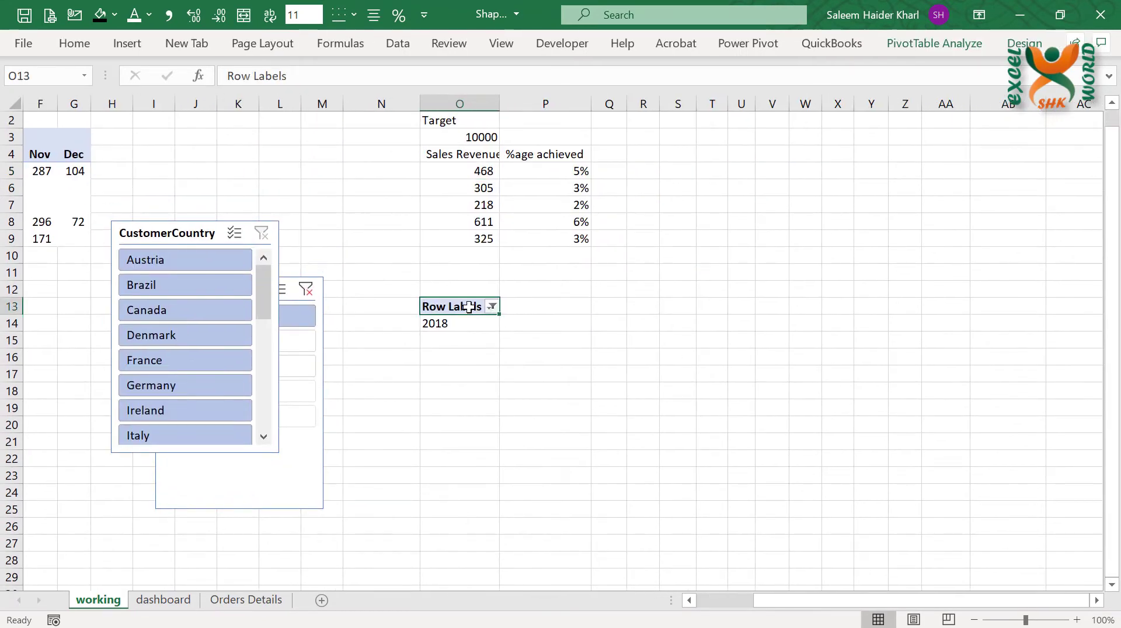
pyautogui.hotkey('ctrl', 'c')
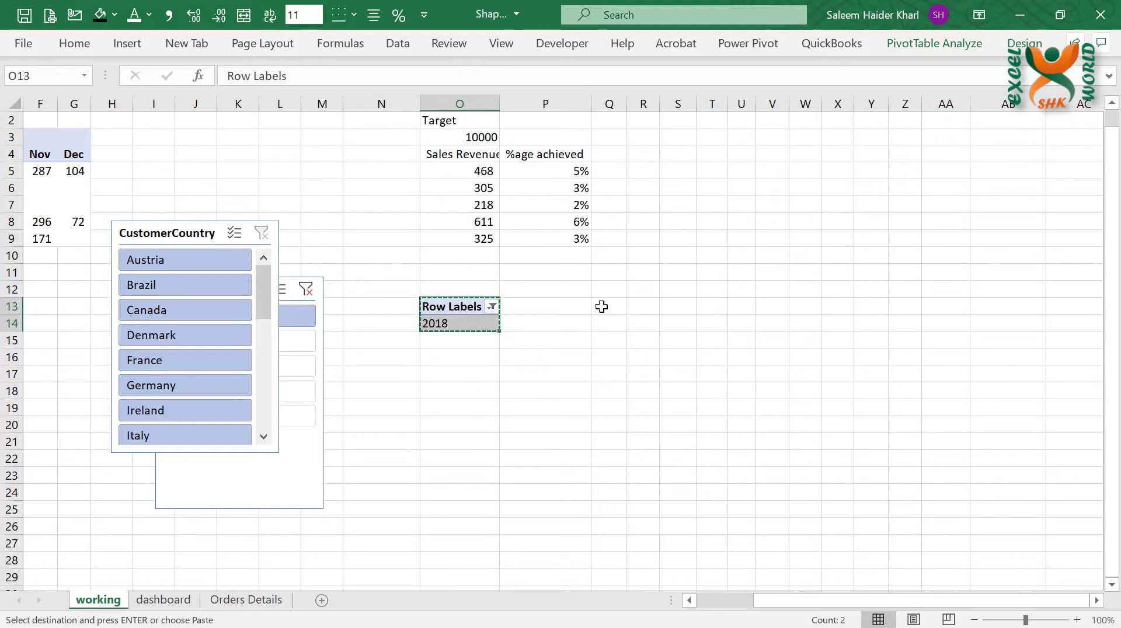
pyautogui.click(253, 598)
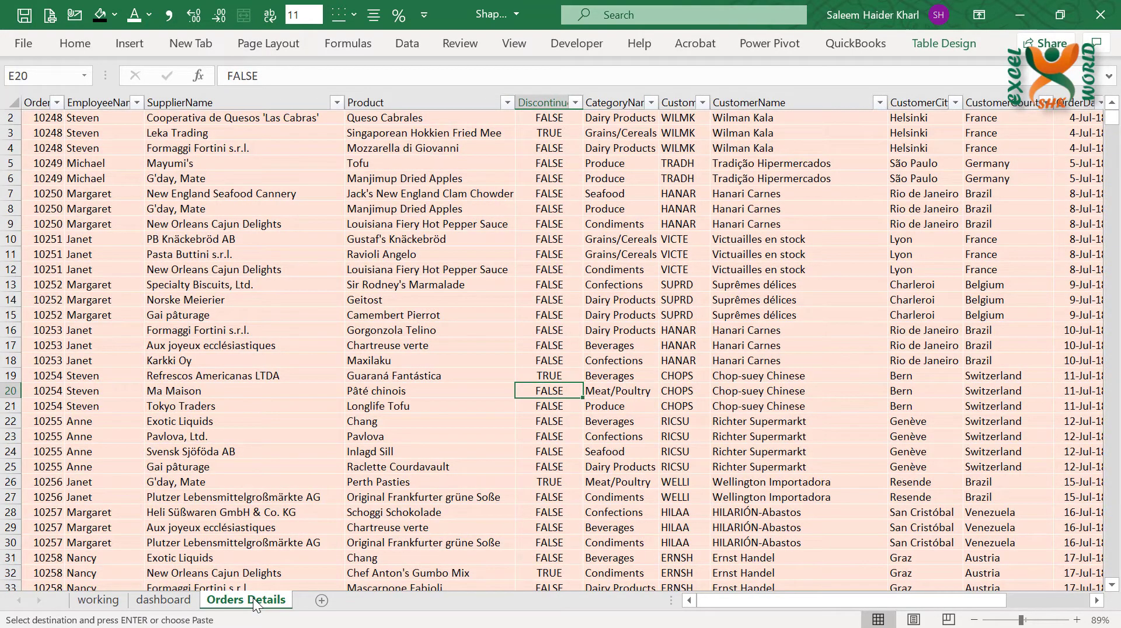
pyautogui.click(98, 600)
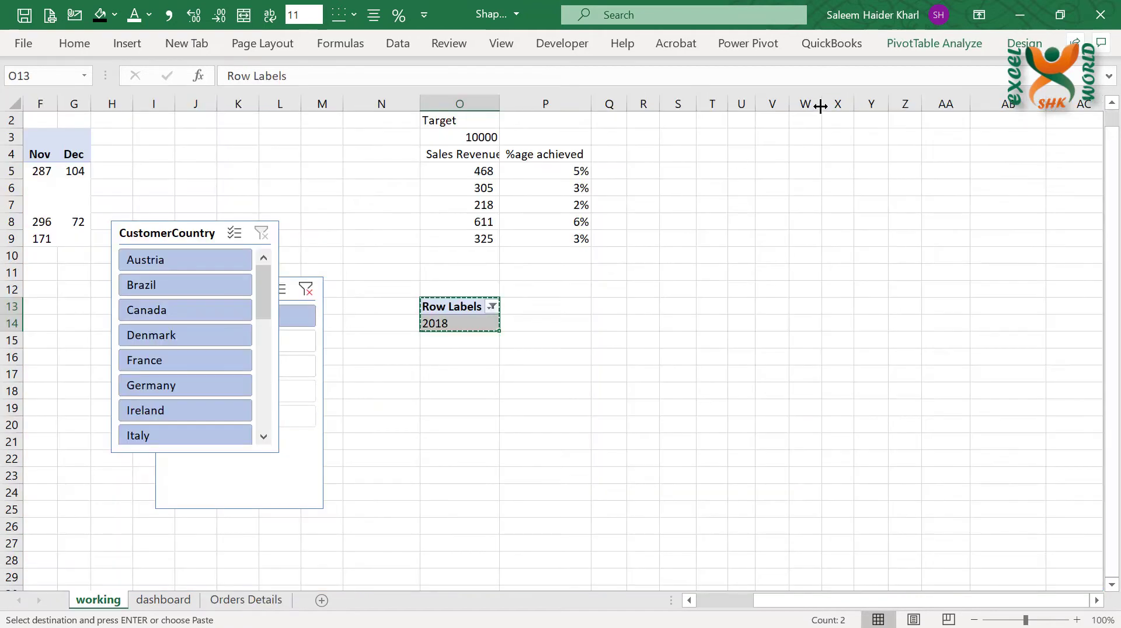
# Paste the copied pivot table at cell T13 of the working sheet and widen column T to fit its header.
pyautogui.click(712, 154)
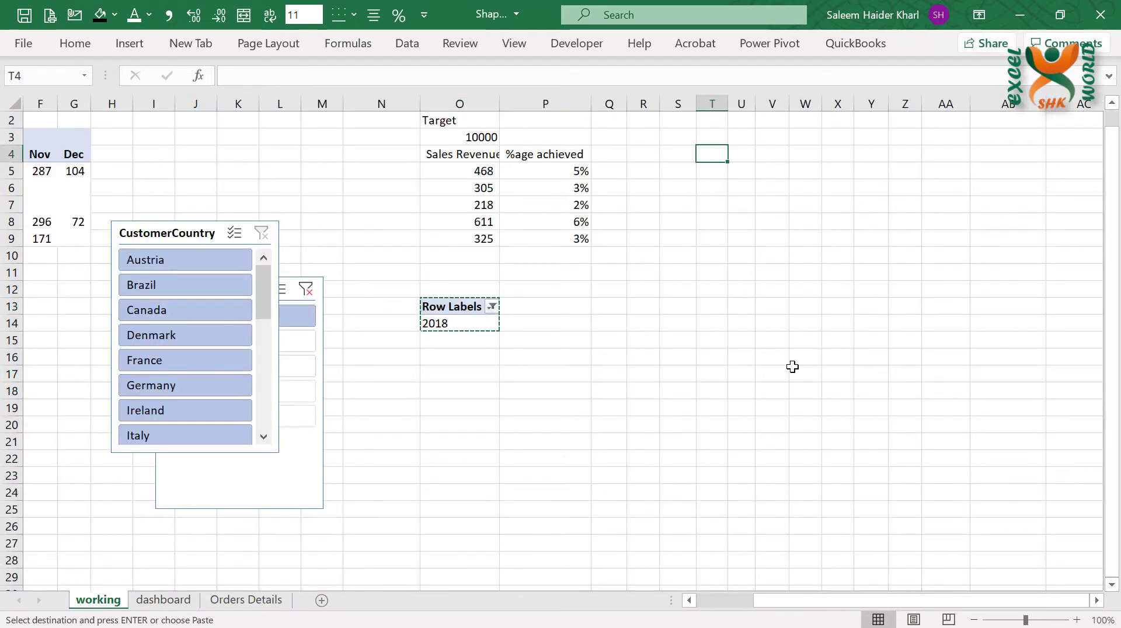
pyautogui.press('Down')
pyautogui.press('Down')
pyautogui.press('Down')
pyautogui.press('Down')
pyautogui.press('Down')
pyautogui.press('Down')
pyautogui.press('Down')
pyautogui.press('Down')
pyautogui.press('Down')
pyautogui.press('Down')
pyautogui.press('Down')
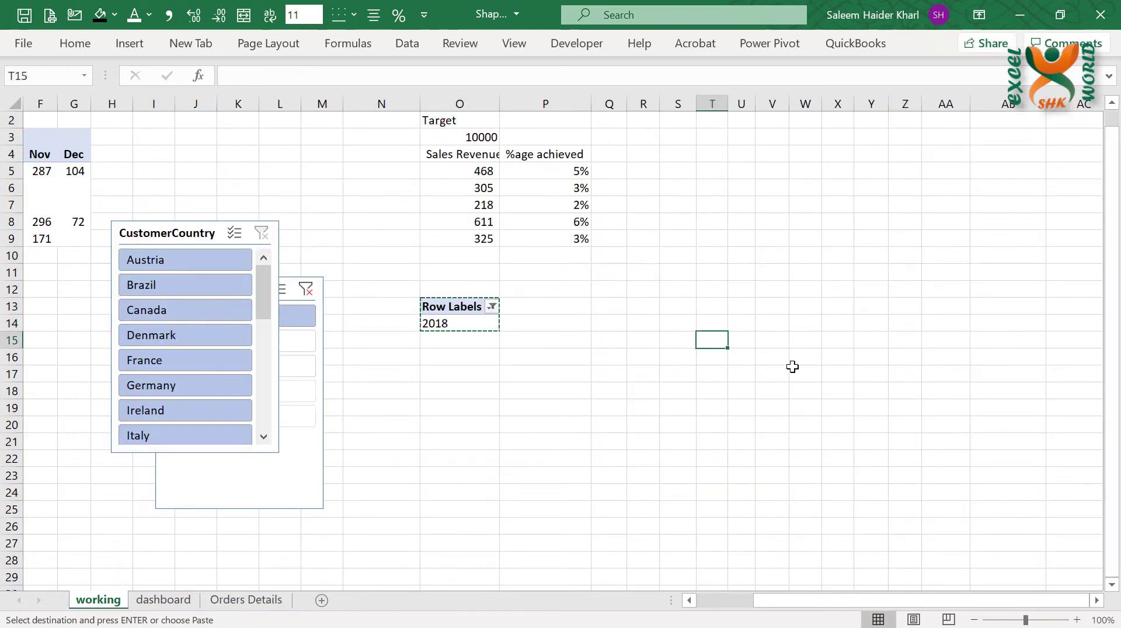
pyautogui.press('Up')
pyautogui.press('Up')
pyautogui.hotkey('ctrl', 'v')
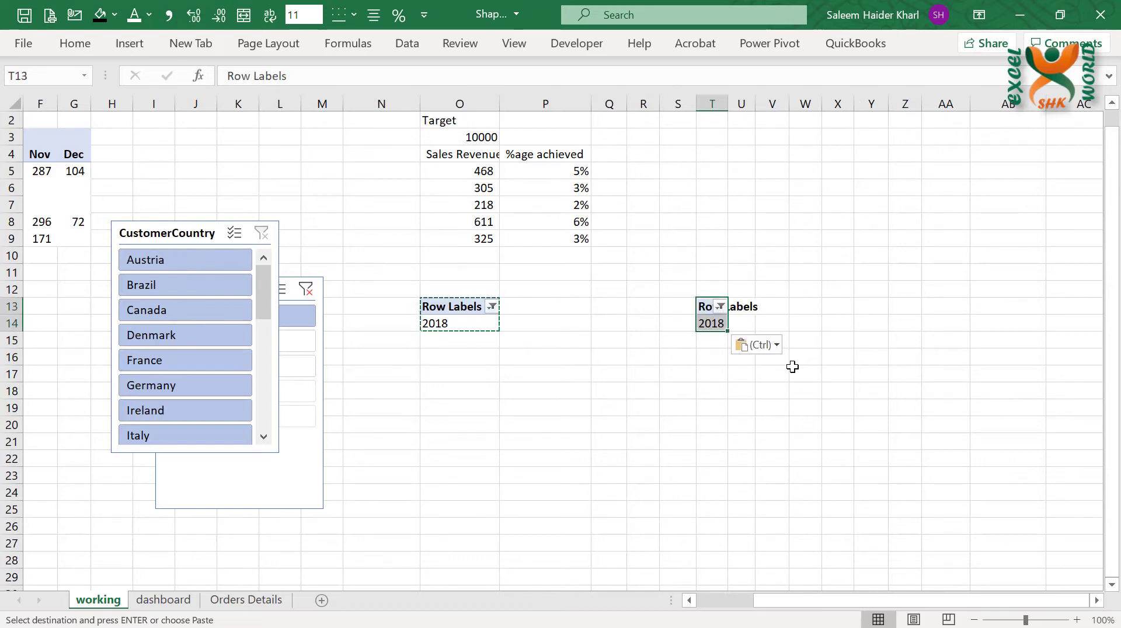
pyautogui.moveTo(731, 103); pyautogui.dragTo(795, 106)
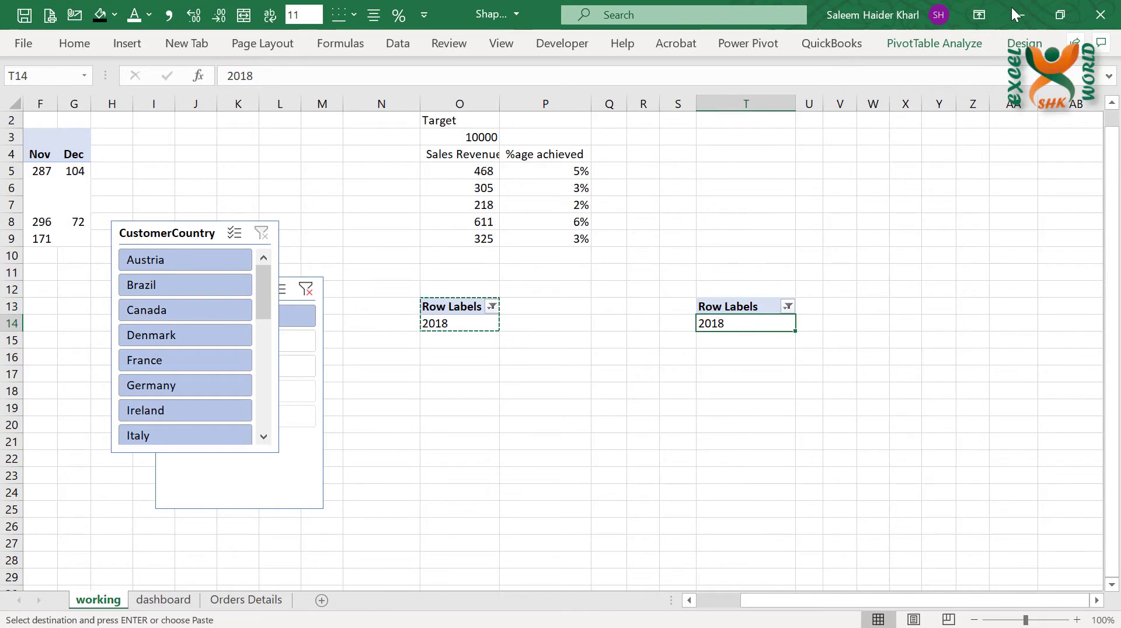
# Show the field list of the pivot table at T13 and replace Years with CustomerName in its rows area.
pyautogui.click(946, 52)
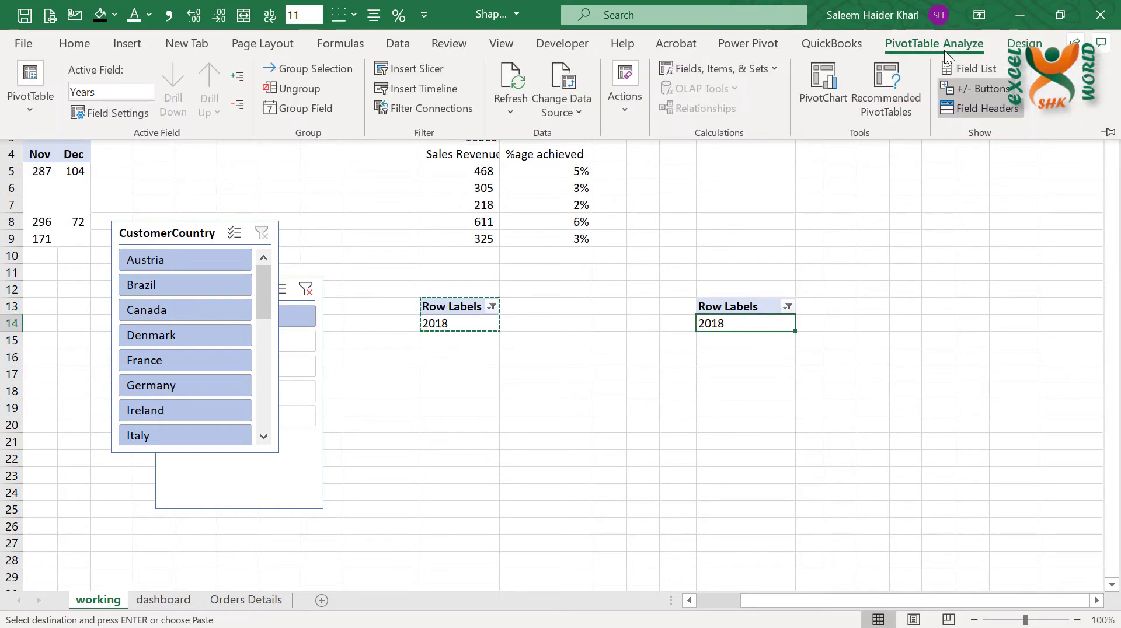
pyautogui.click(971, 71)
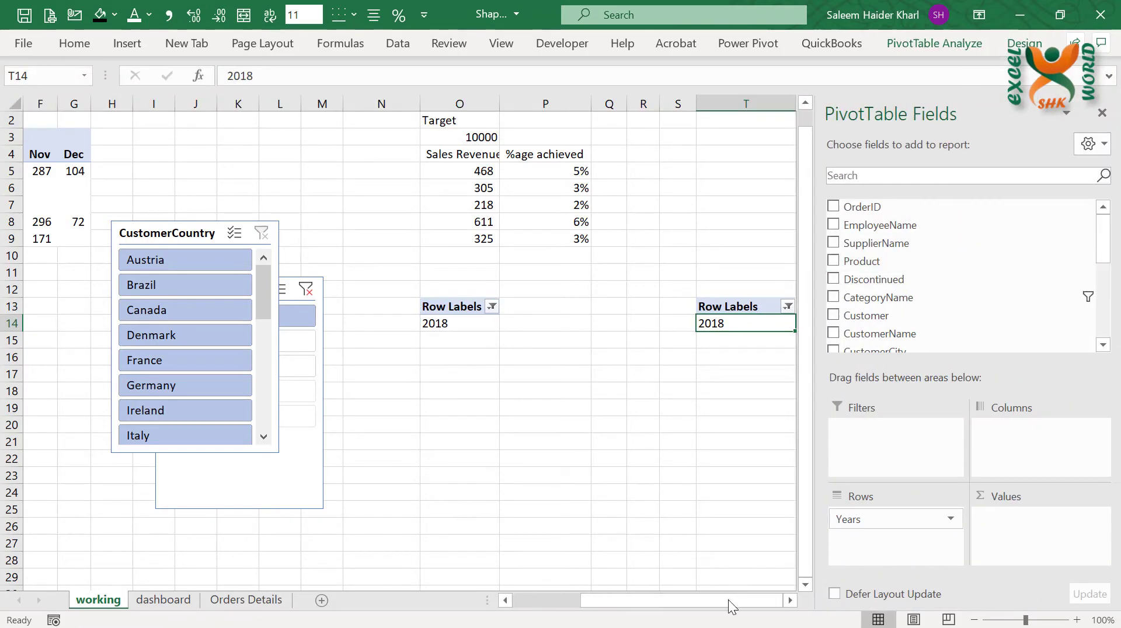
pyautogui.click(789, 601)
pyautogui.click(790, 601)
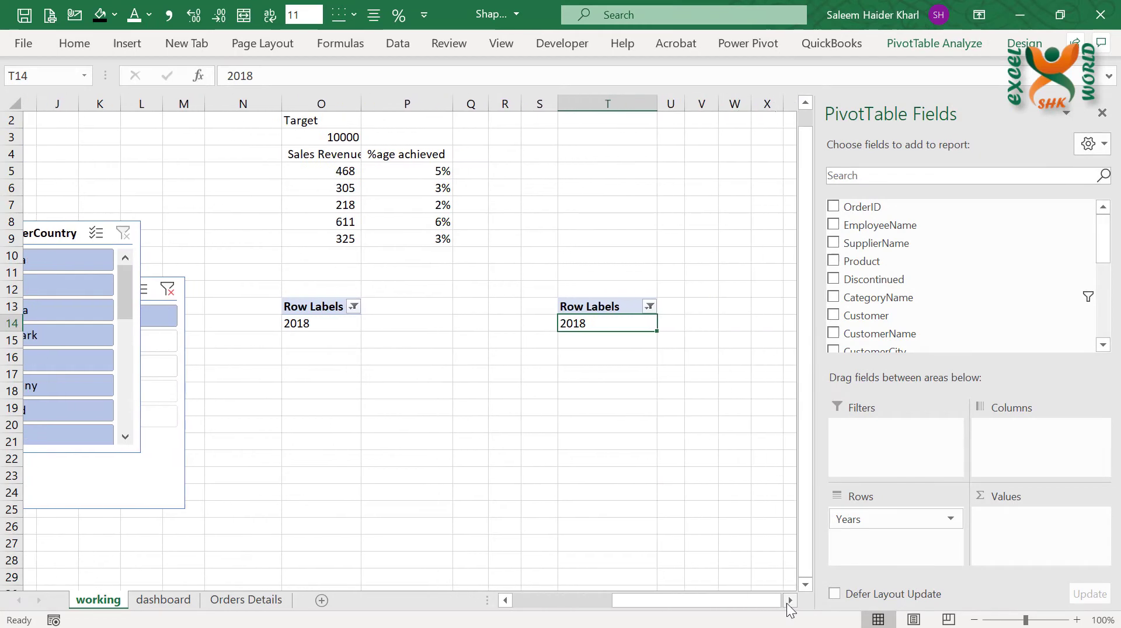
pyautogui.click(790, 602)
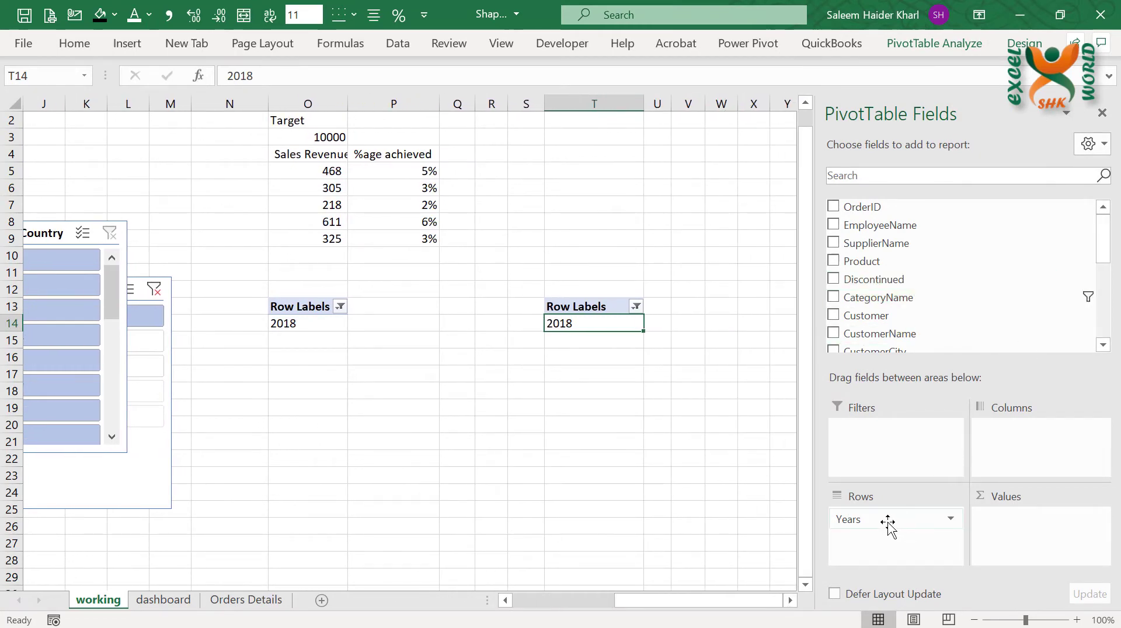
pyautogui.moveTo(889, 526); pyautogui.dragTo(722, 508)
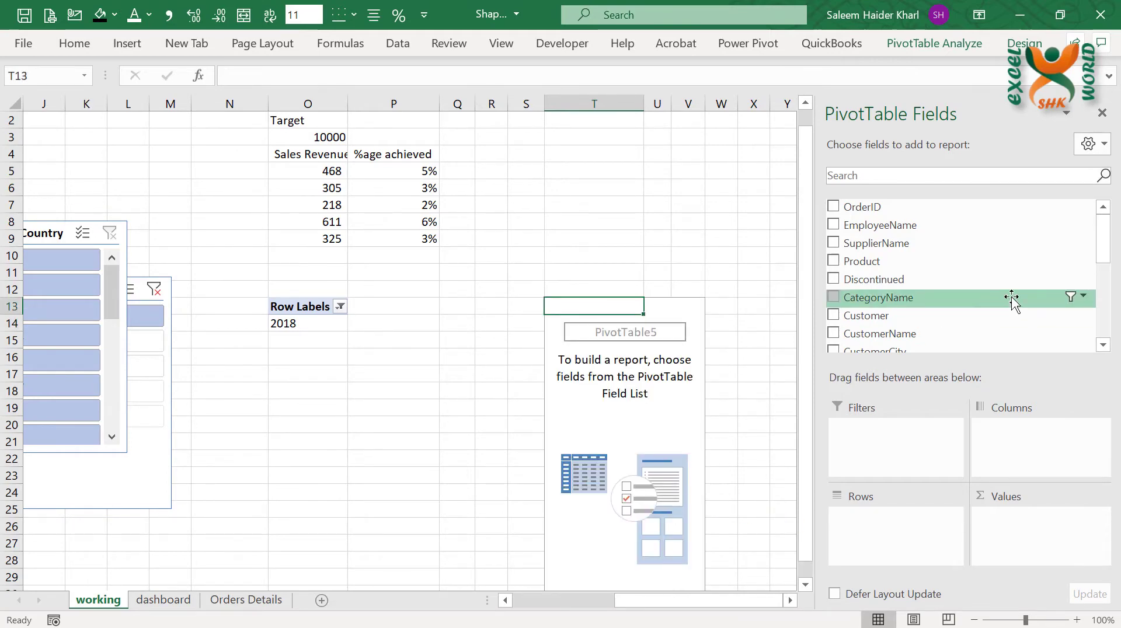
pyautogui.moveTo(1105, 257); pyautogui.dragTo(1106, 269)
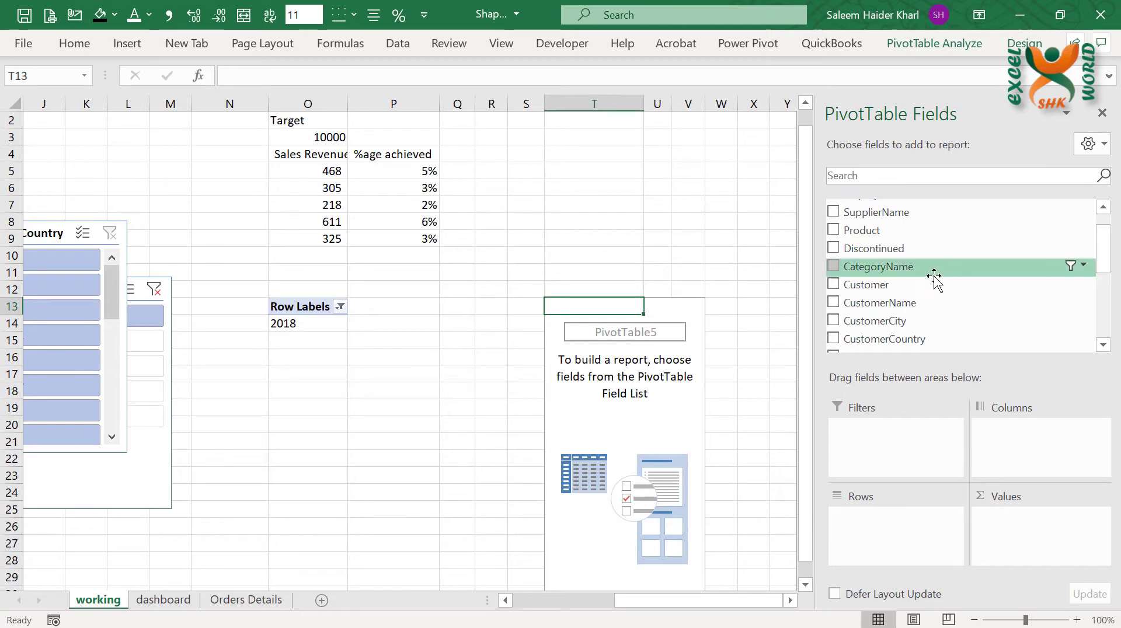
pyautogui.moveTo(884, 303); pyautogui.dragTo(890, 526)
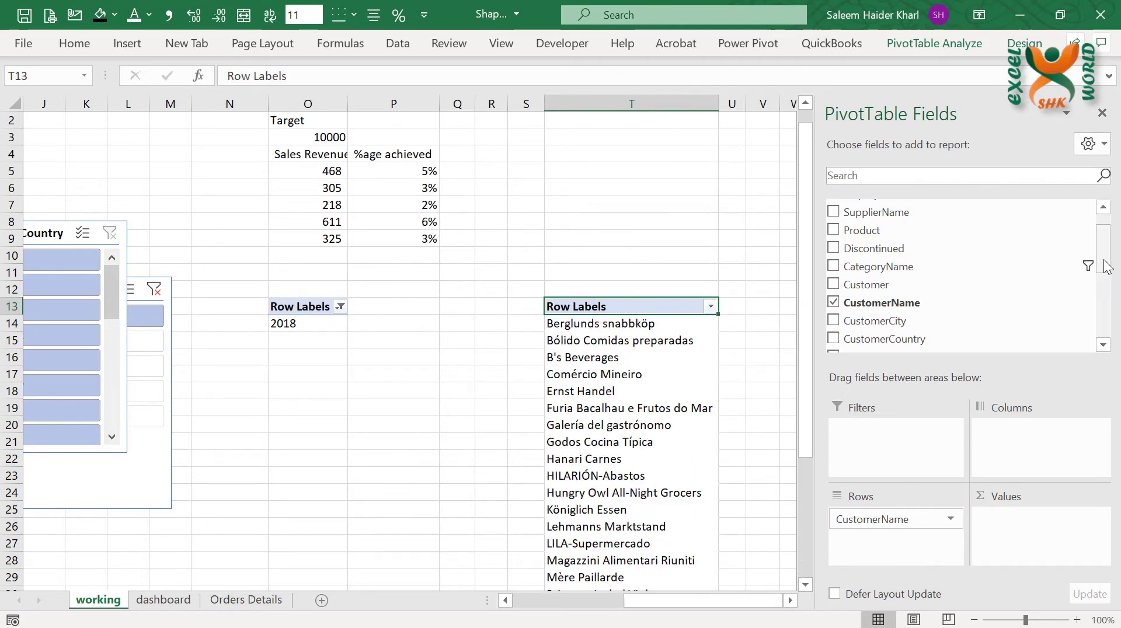
# Check the Index column in the Orders Details sheet, and add the Index field to the values area of the CustomerName pivot table.
pyautogui.moveTo(1105, 263); pyautogui.dragTo(1107, 350)
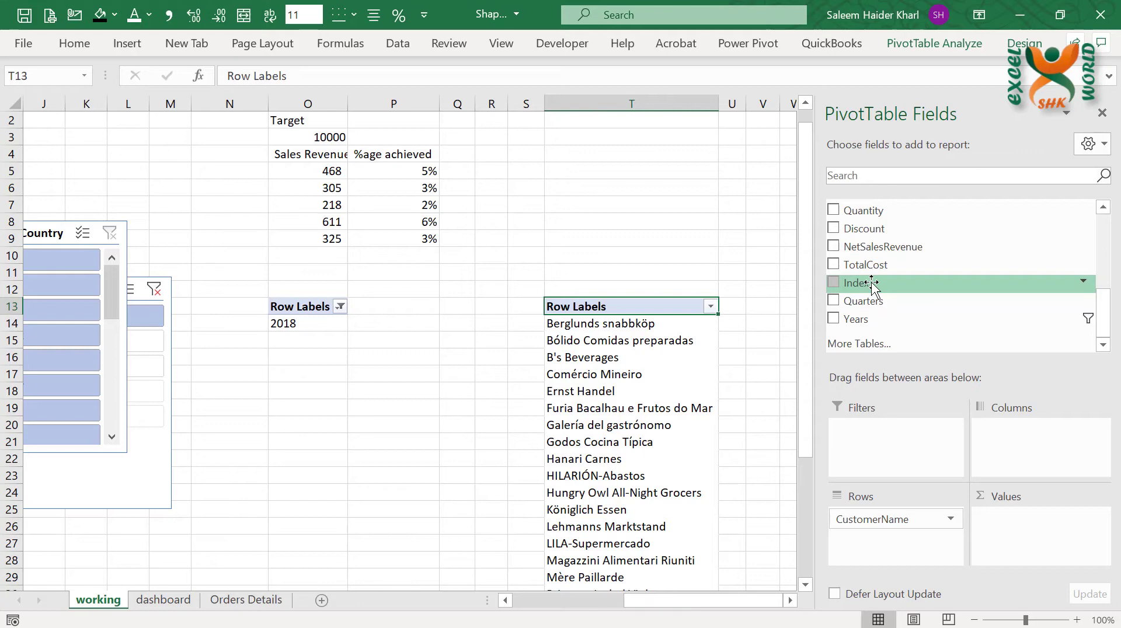
pyautogui.click(252, 601)
pyautogui.hscroll(4, 827, 418)
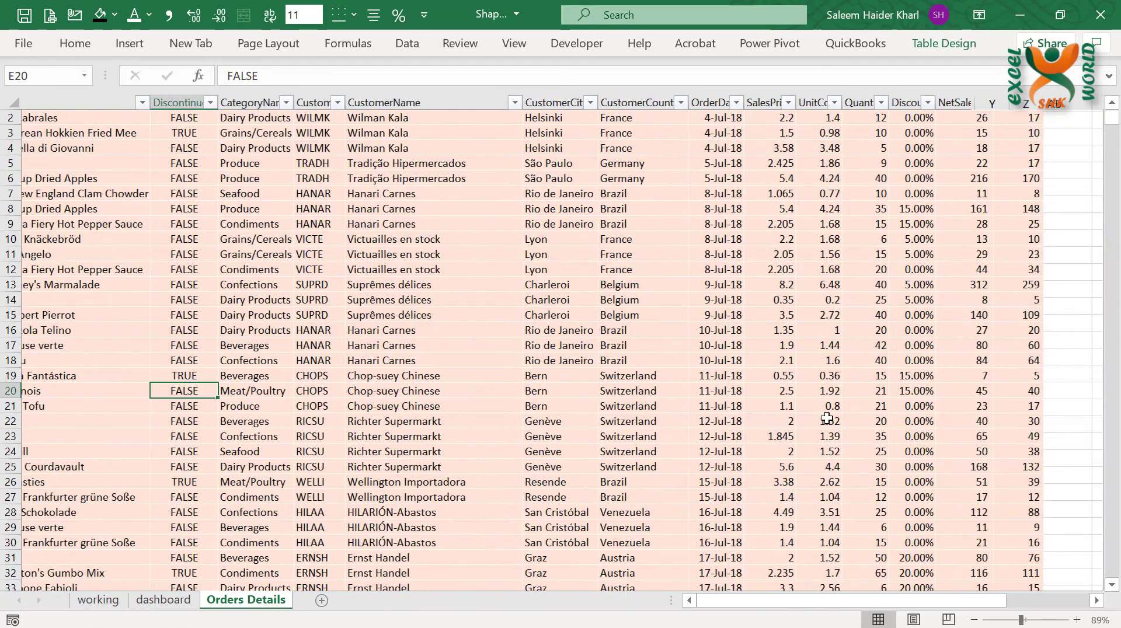
pyautogui.scroll(1, 934, 199)
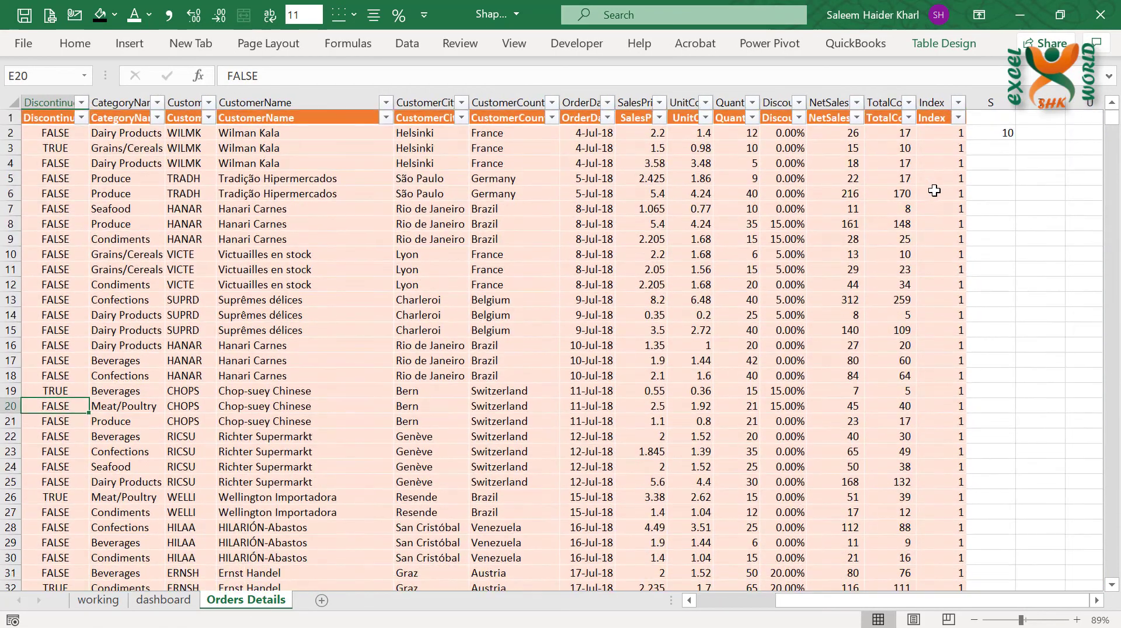
pyautogui.click(945, 304)
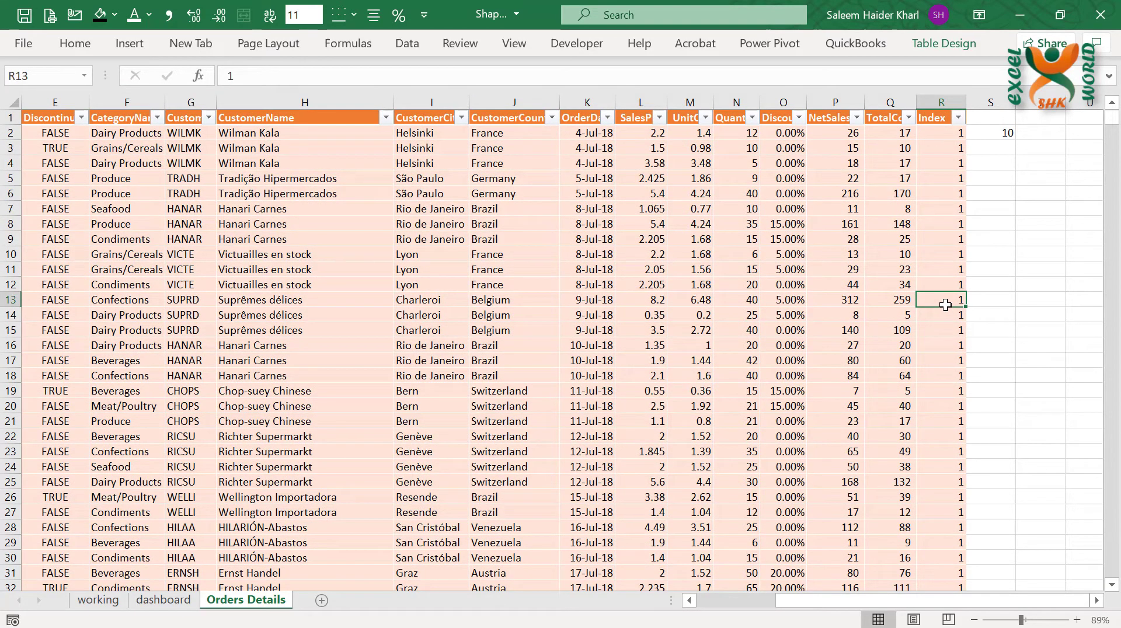
pyautogui.scroll(-6, 945, 305)
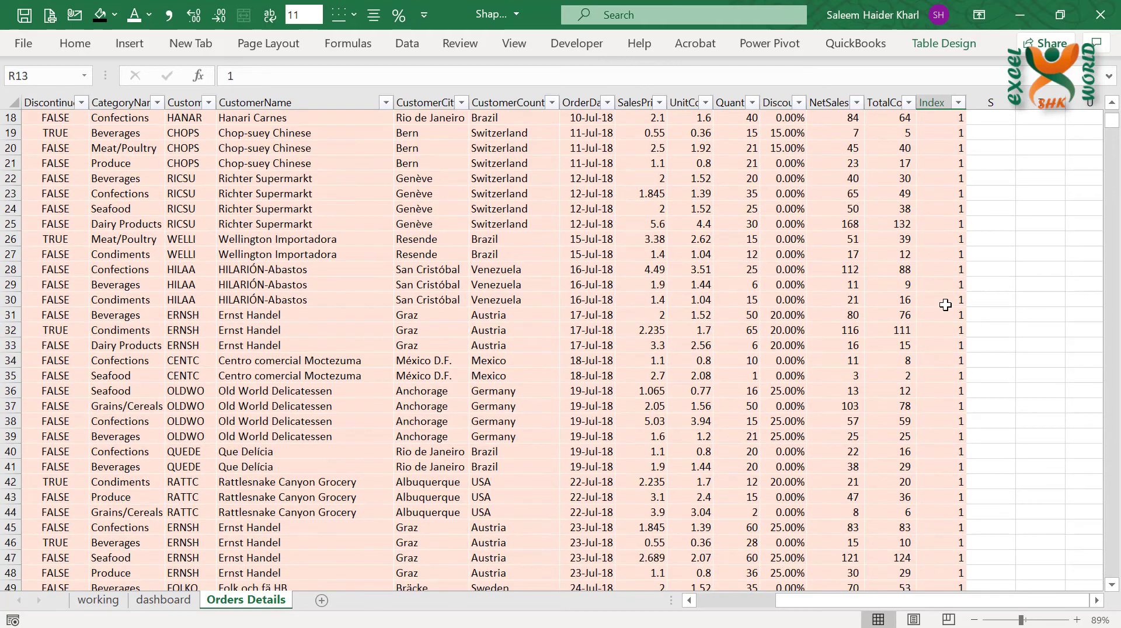
pyautogui.click(96, 601)
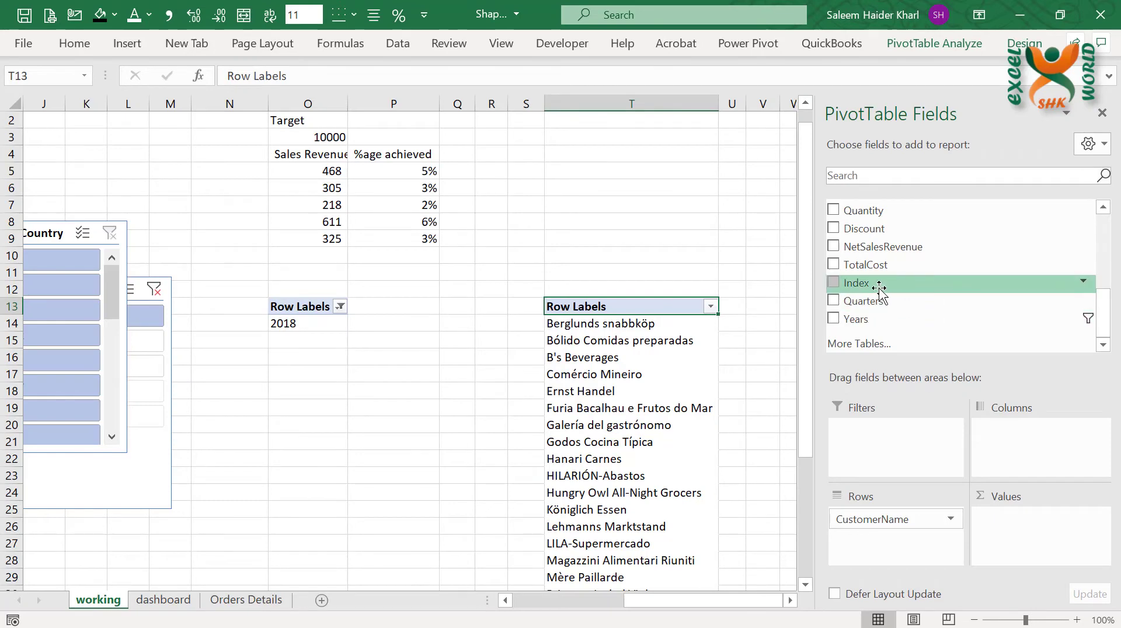
pyautogui.moveTo(879, 288); pyautogui.dragTo(1028, 534)
# Summarize the Index values of the CustomerName pivot table by Count.
pyautogui.hscroll(3, 756, 432)
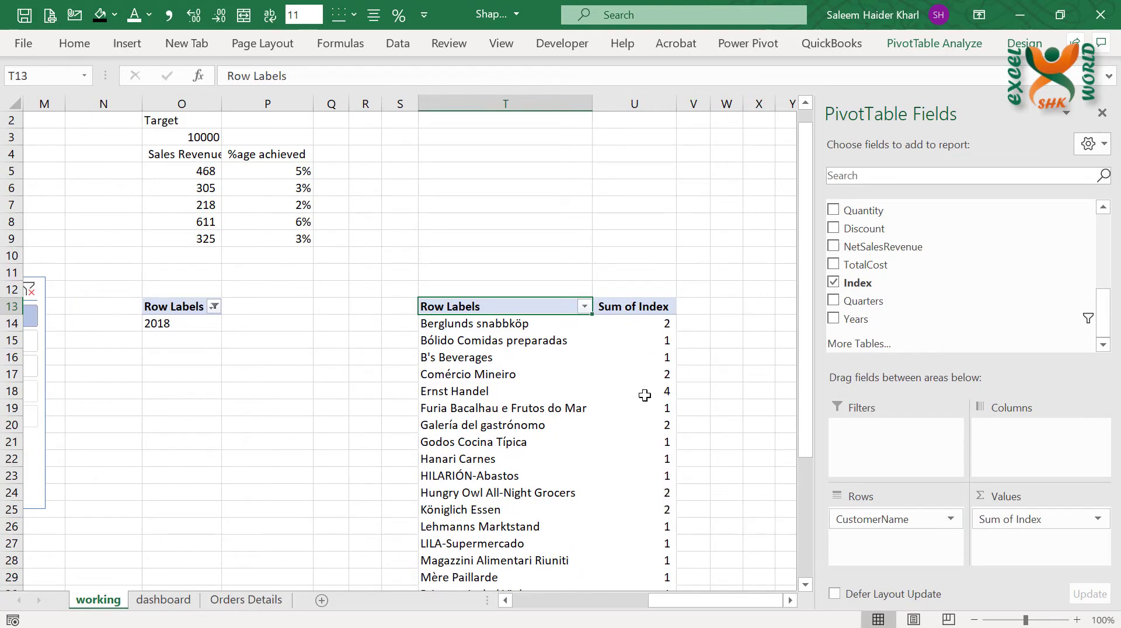
pyautogui.rightClick(644, 394)
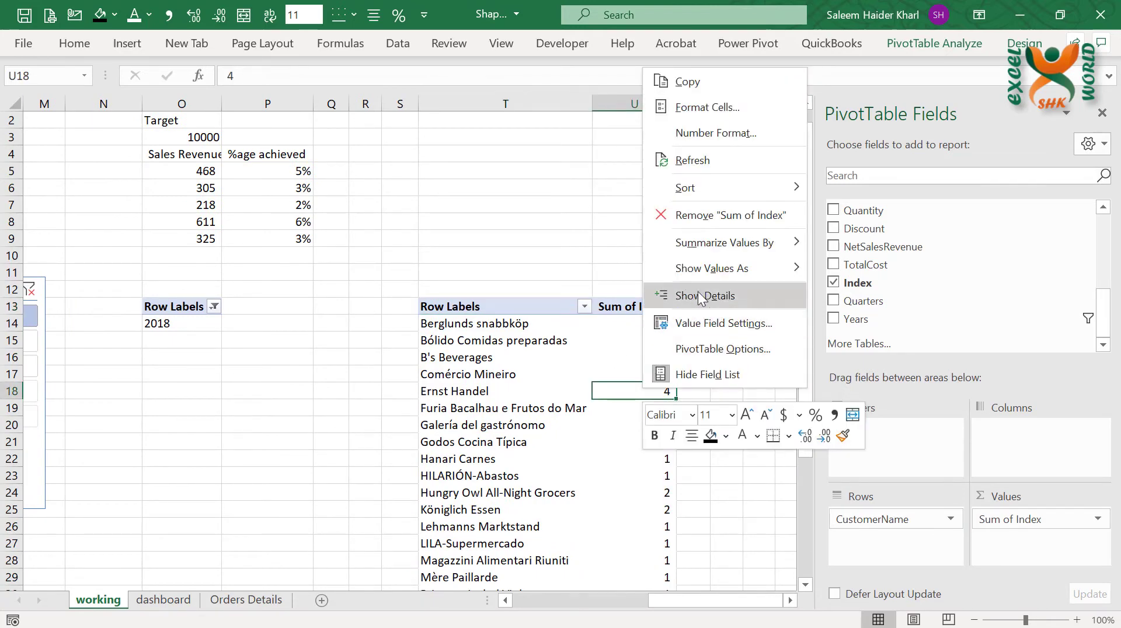
pyautogui.moveTo(753, 248)
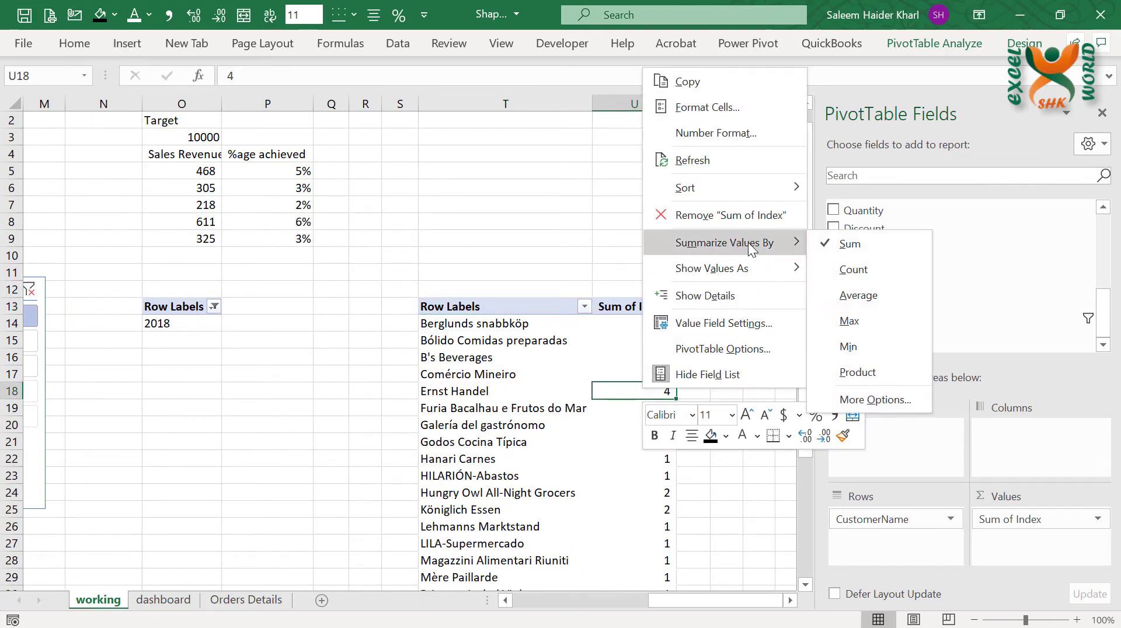
pyautogui.click(882, 273)
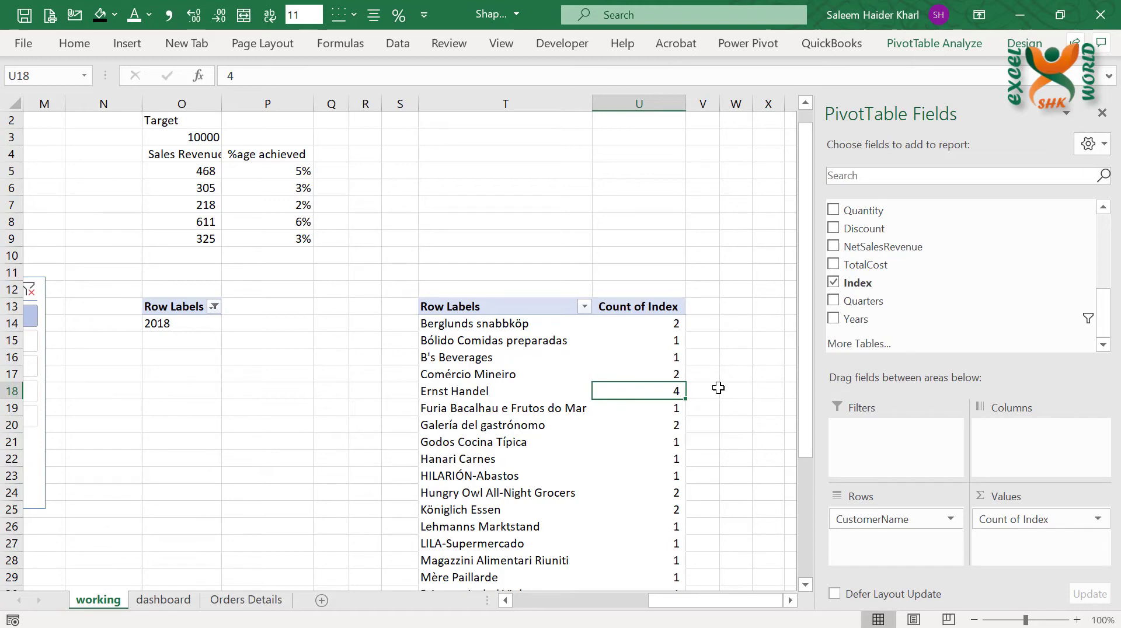
# Summarize the Index values of the CustomerName pivot table by Max.
pyautogui.rightClick(667, 347)
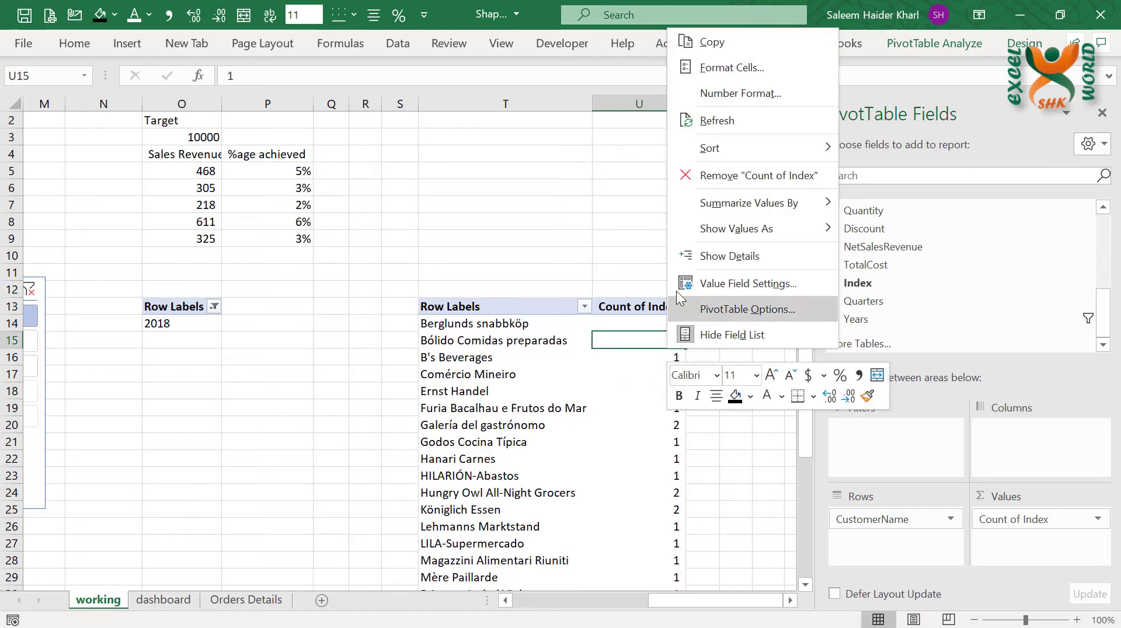
pyautogui.moveTo(774, 206)
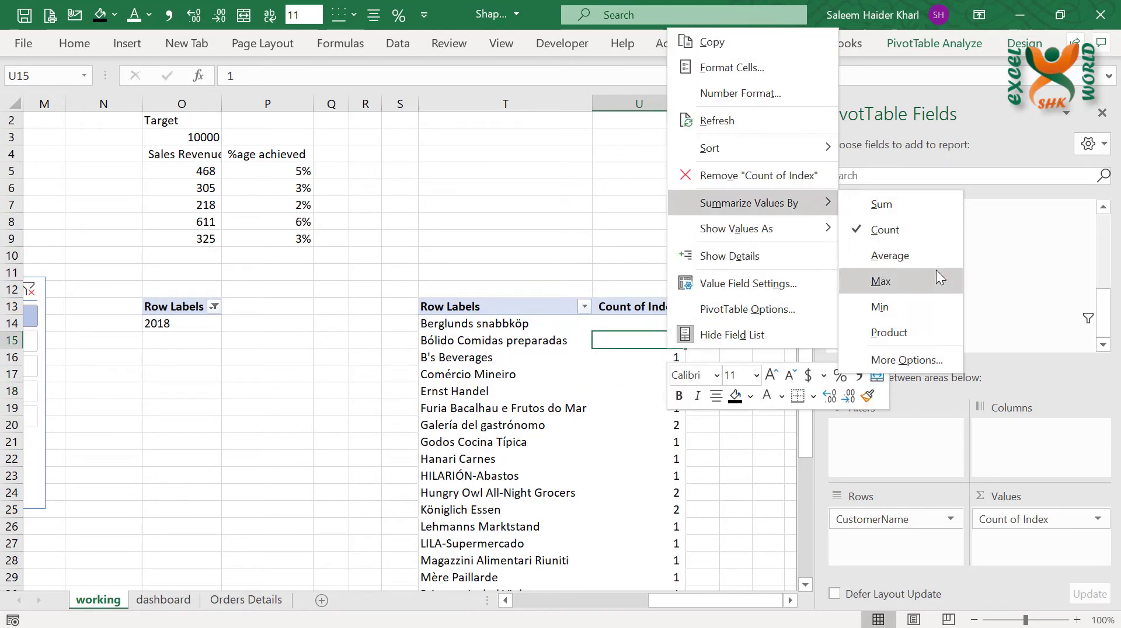
pyautogui.click(912, 284)
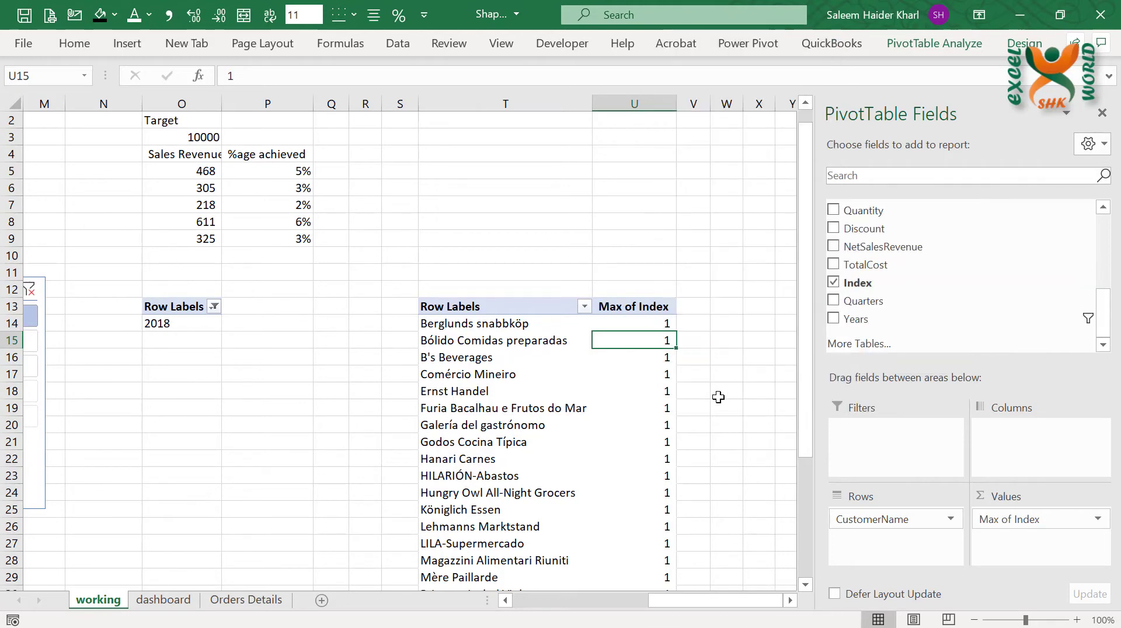
# Enter the label Achievement in cell T3 of the working sheet, above the CustomerName pivot table.
pyautogui.press('Up')
pyautogui.press('Left')
pyautogui.press('Right')
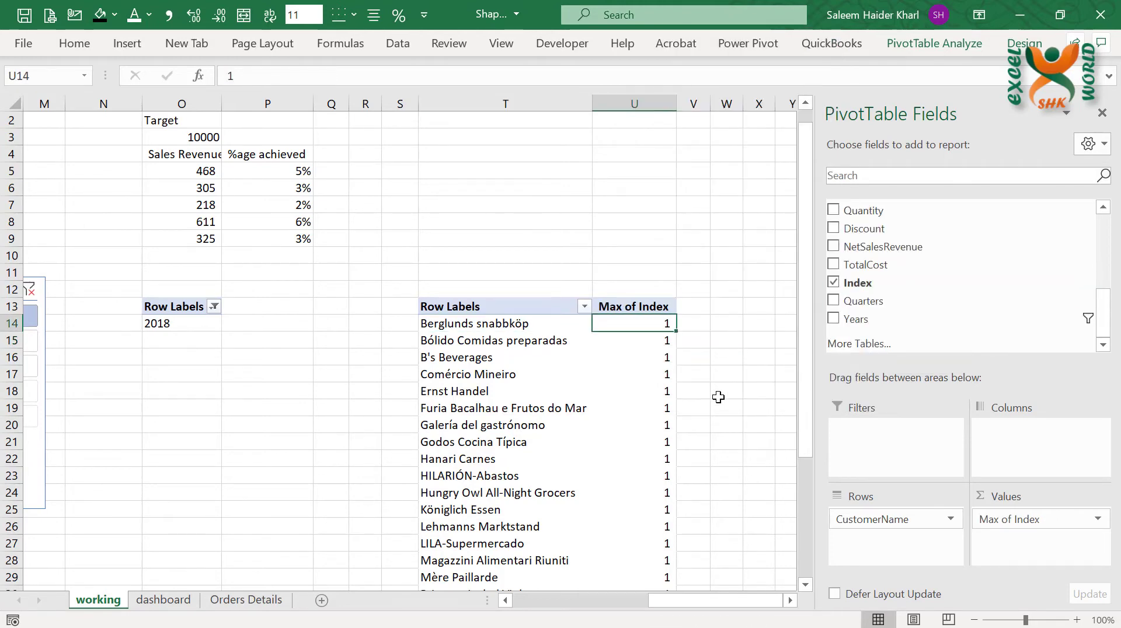
pyautogui.press('Up')
pyautogui.press('Up')
pyautogui.press('Up')
pyautogui.press('Up')
pyautogui.press('Up')
pyautogui.press('Up')
pyautogui.press('Up')
pyautogui.press('Up')
pyautogui.press('Up')
pyautogui.press('Up')
pyautogui.press('Up')
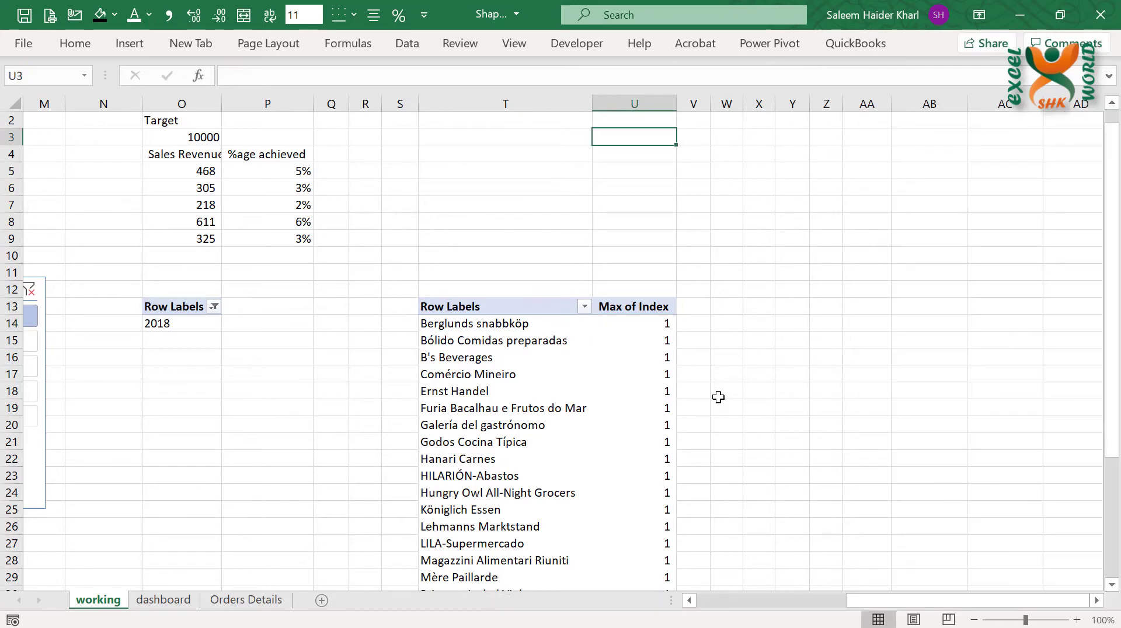
pyautogui.press('Left')
pyautogui.write('Tar')
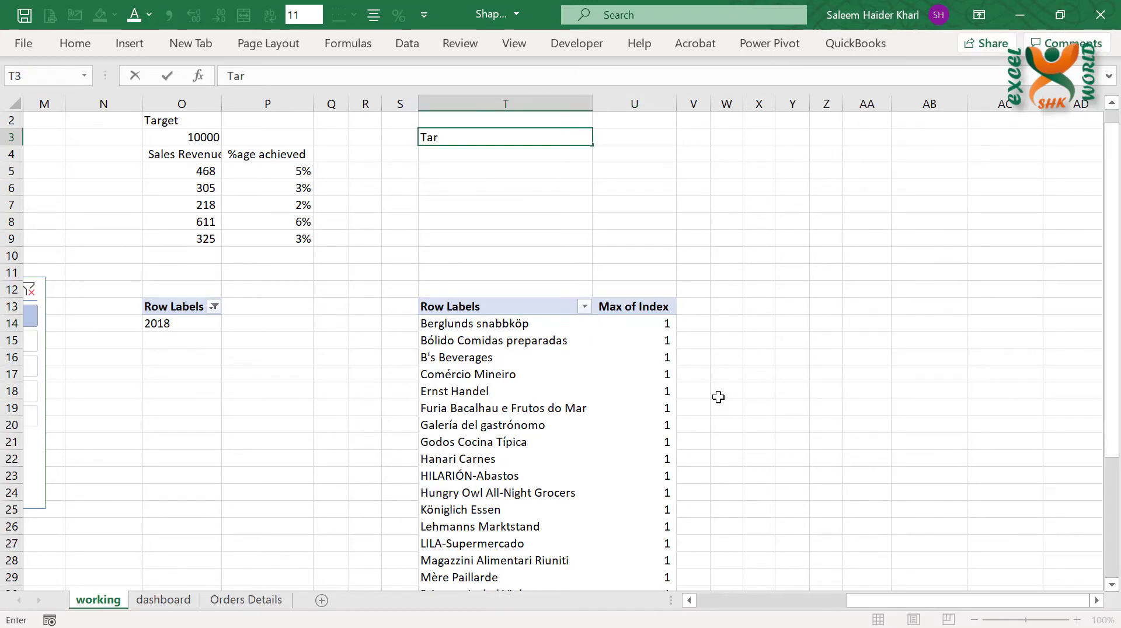
pyautogui.press('Escape')
pyautogui.write('A')
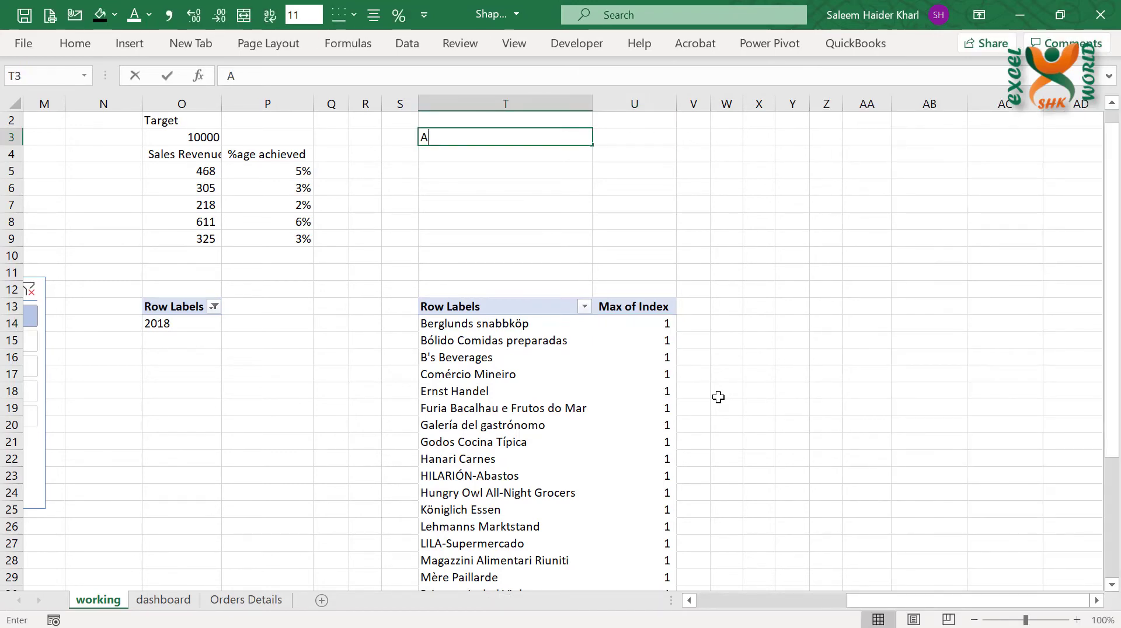
pyautogui.write('chievement')
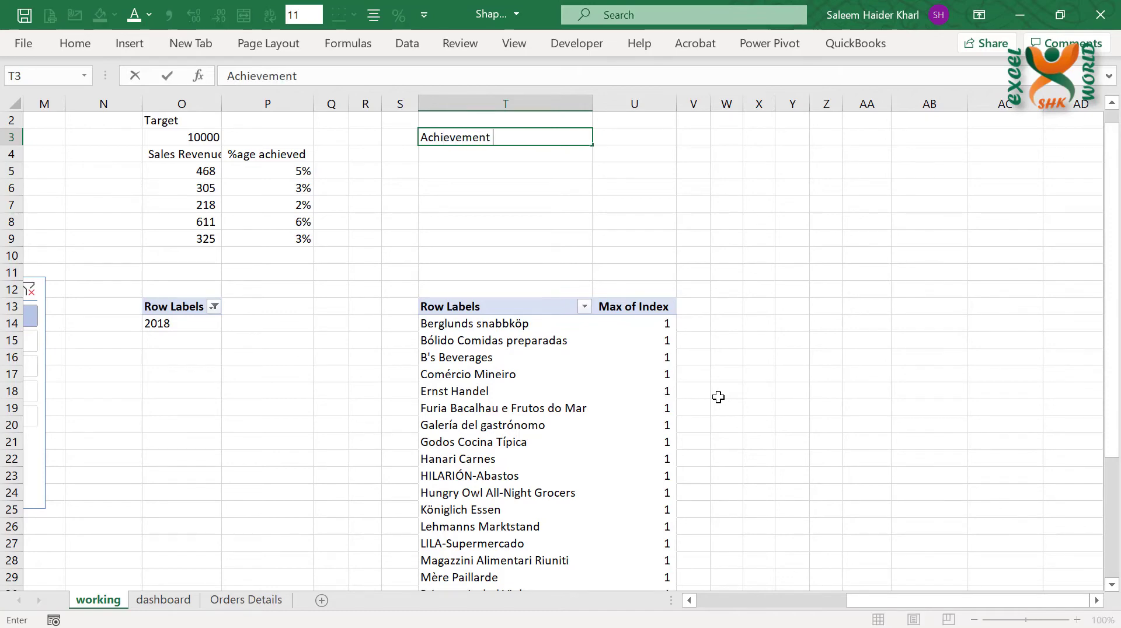
pyautogui.press('Tab')
# Move the CustomerCountry slicer off the Years slicer on the working sheet and clear the Years filter.
pyautogui.hscroll(-5, 718, 397)
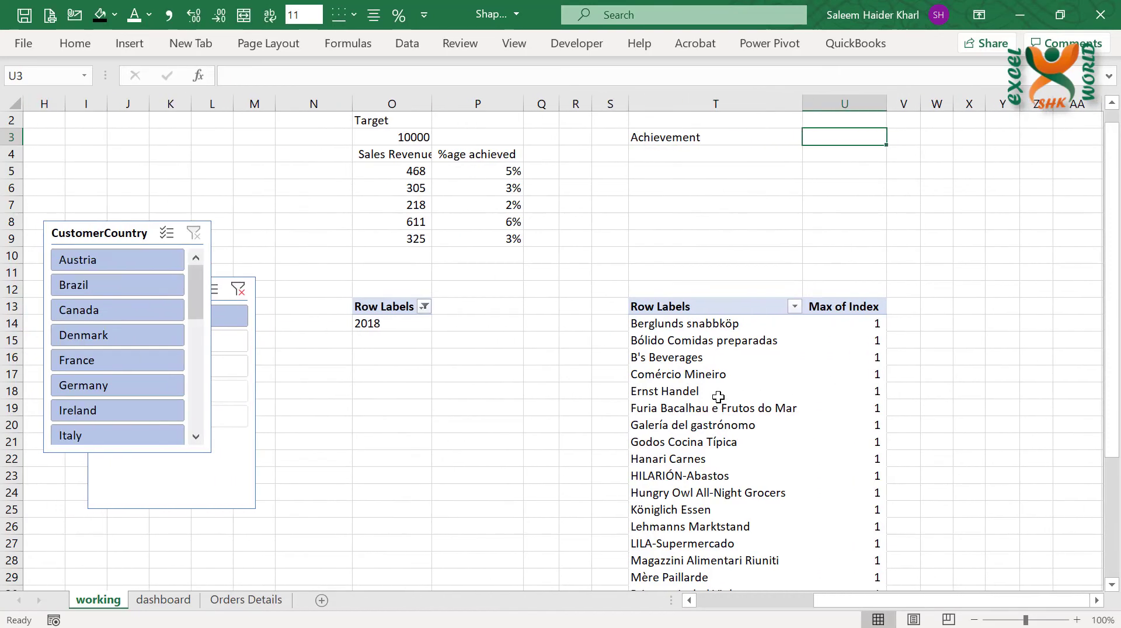
pyautogui.moveTo(413, 240); pyautogui.dragTo(215, 323)
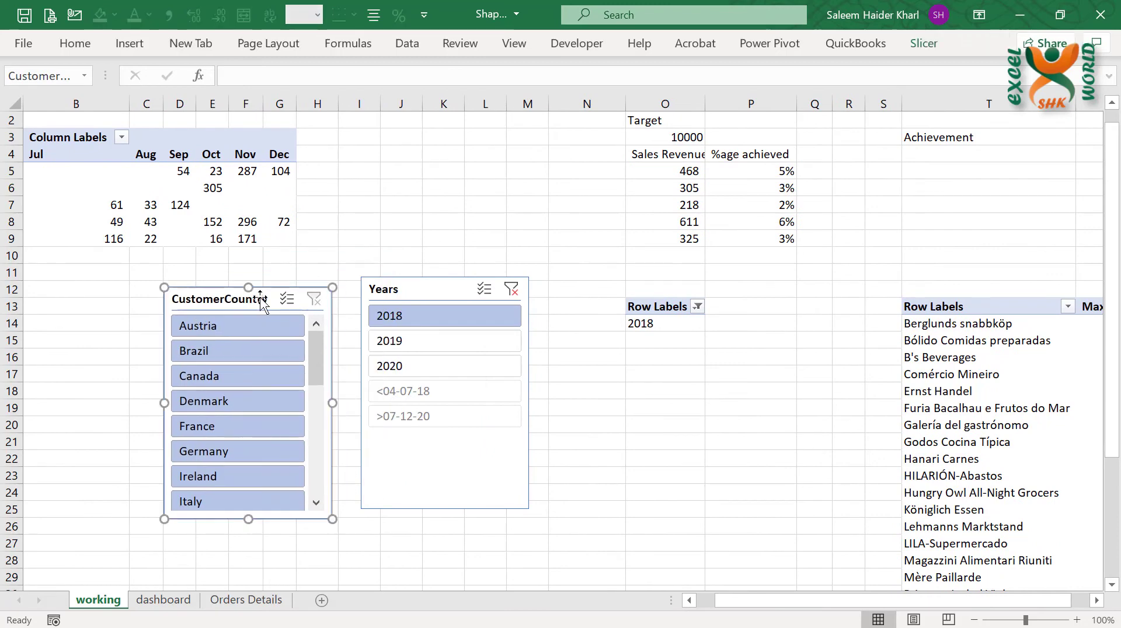
pyautogui.click(504, 289)
# Enter =SUM(U14:U82) in cell U3 beside the Achievement label to total the pivot table's Index values.
pyautogui.hscroll(5, 728, 368)
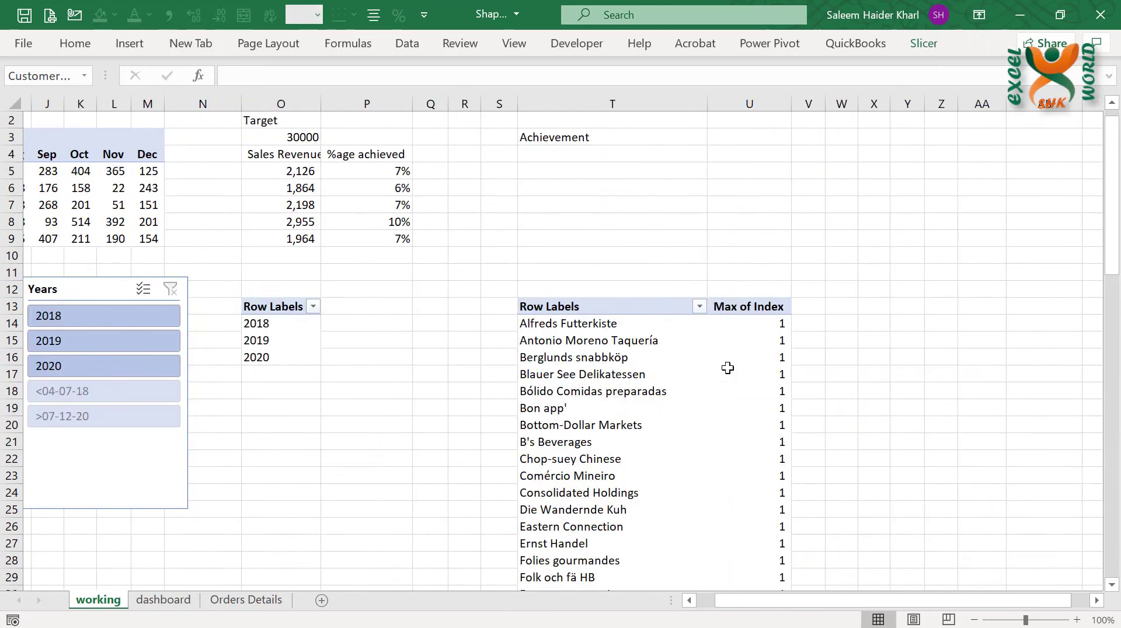
pyautogui.click(641, 135)
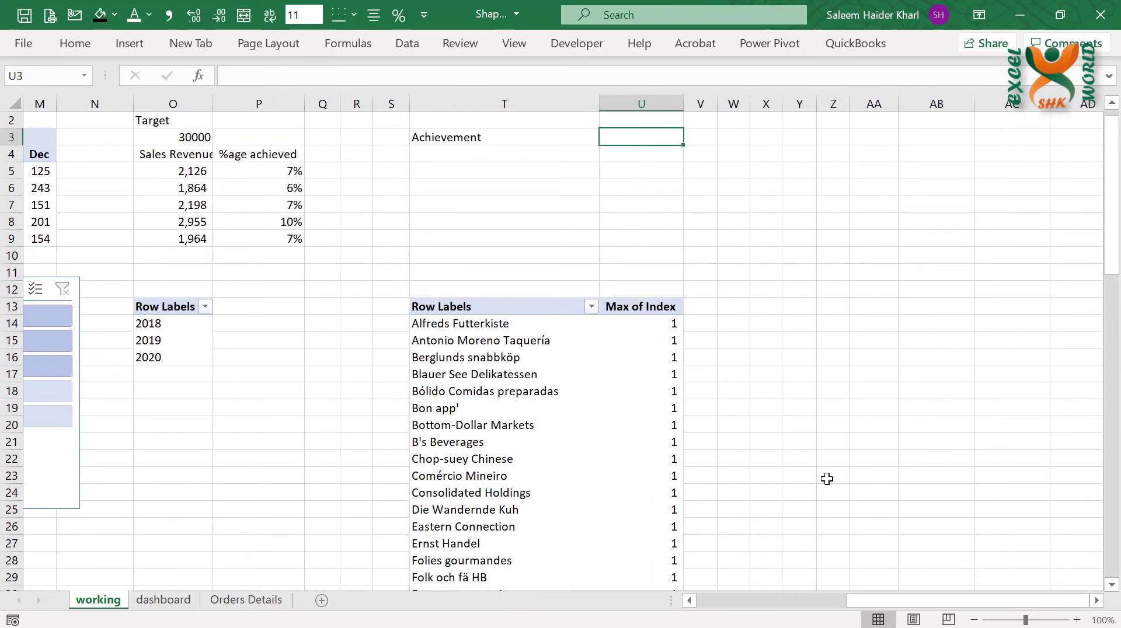
pyautogui.write('=')
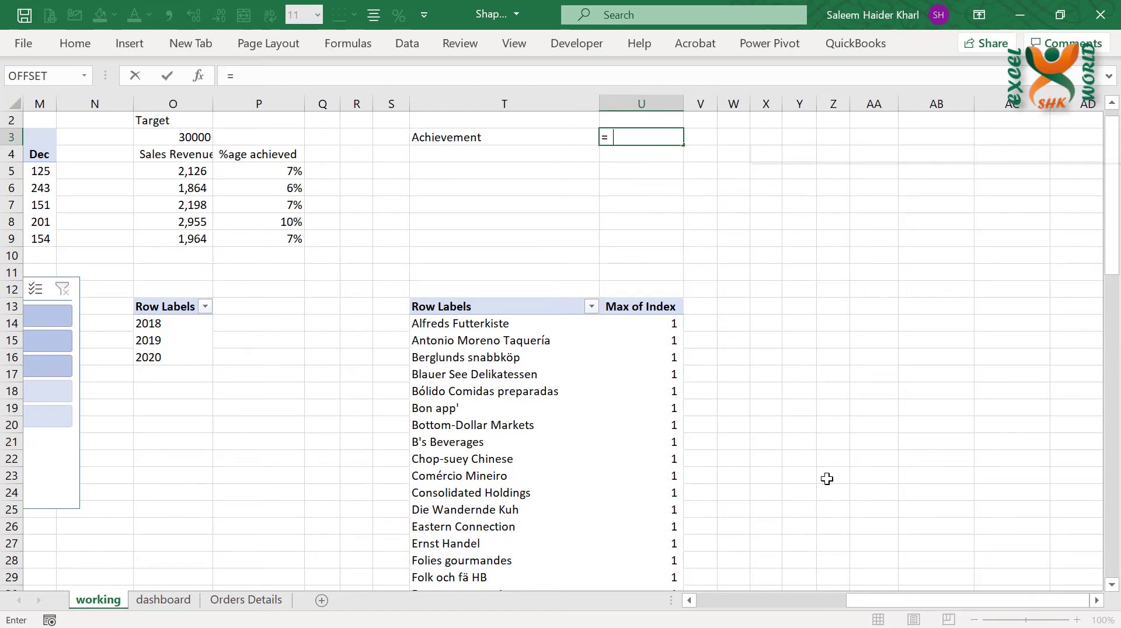
pyautogui.write('sum')
pyautogui.press('Tab')
pyautogui.press('Down')
pyautogui.hotkey('ctrl', 'Down')
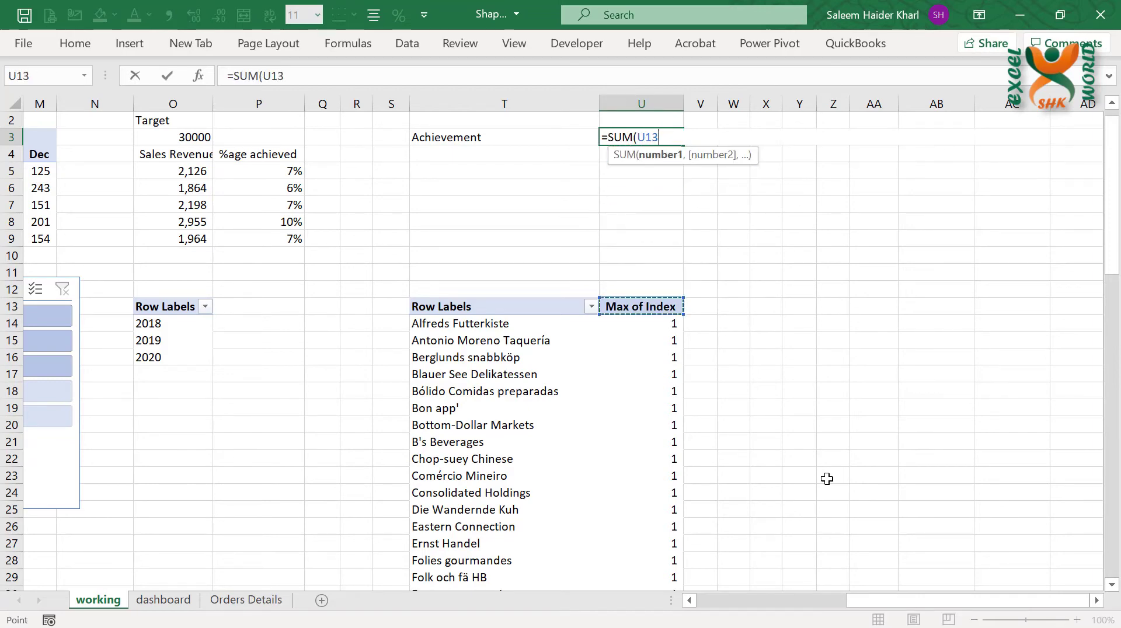
pyautogui.press('Down')
pyautogui.hotkey('ctrl', 'shift', 'Down')
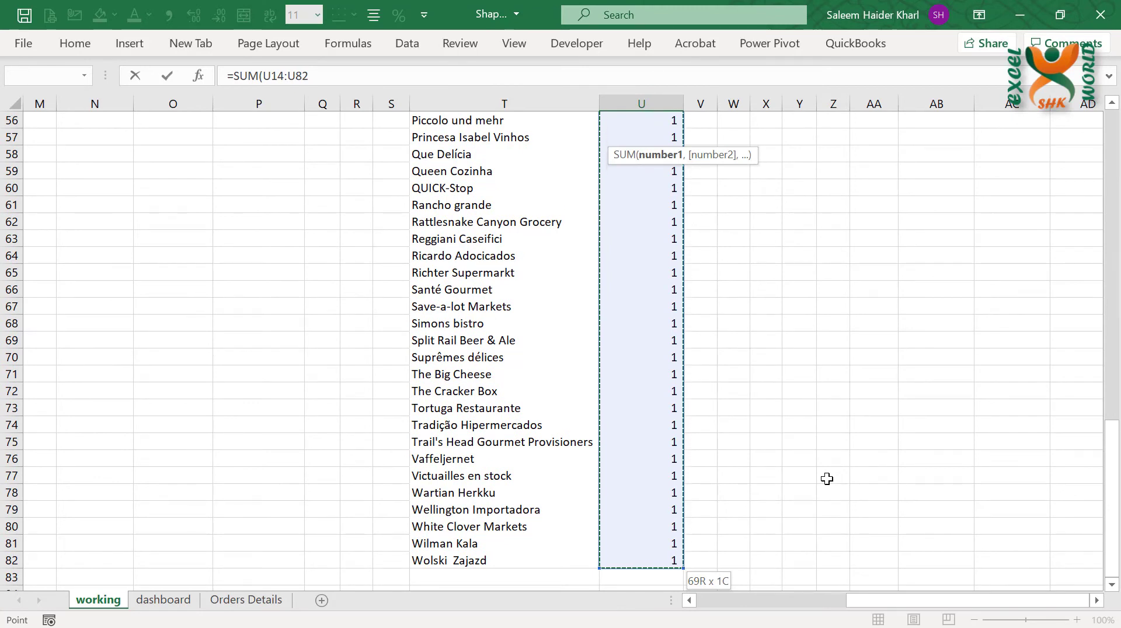
pyautogui.write(')')
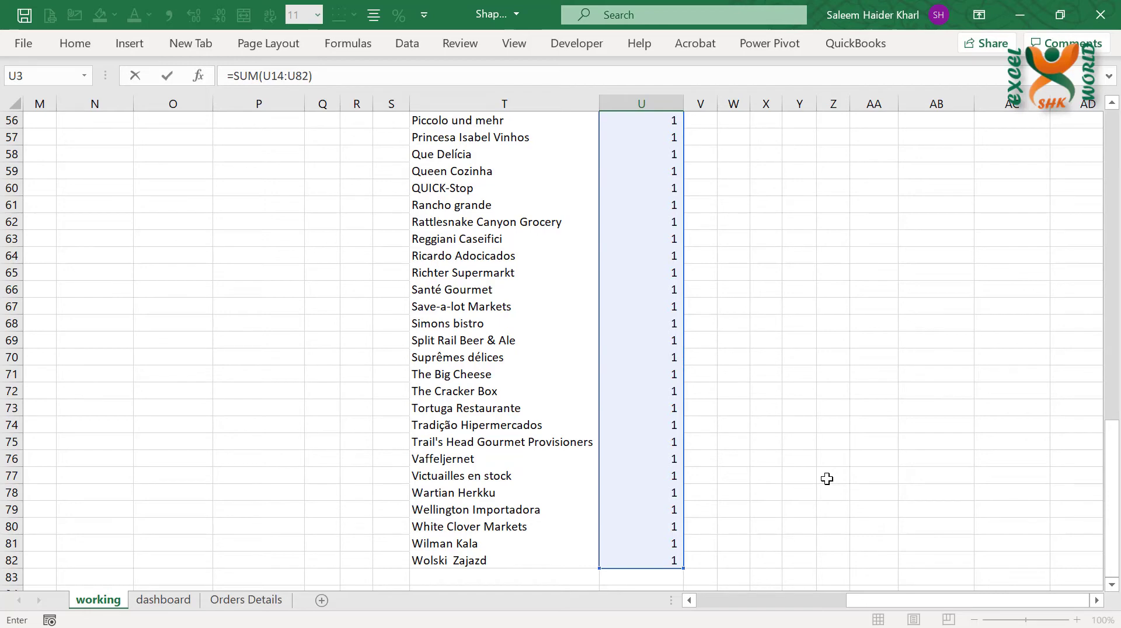
pyautogui.press('Return')
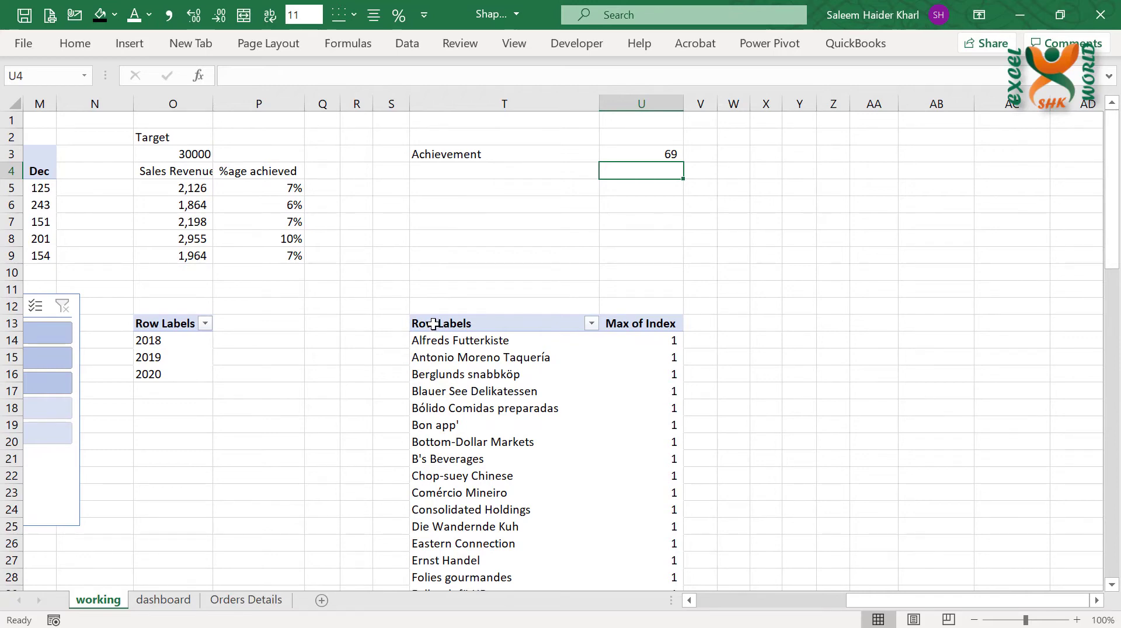
# Enter the label Target in cell T2 and the value 60 in cell U2.
pyautogui.hscroll(-4, 280, 417)
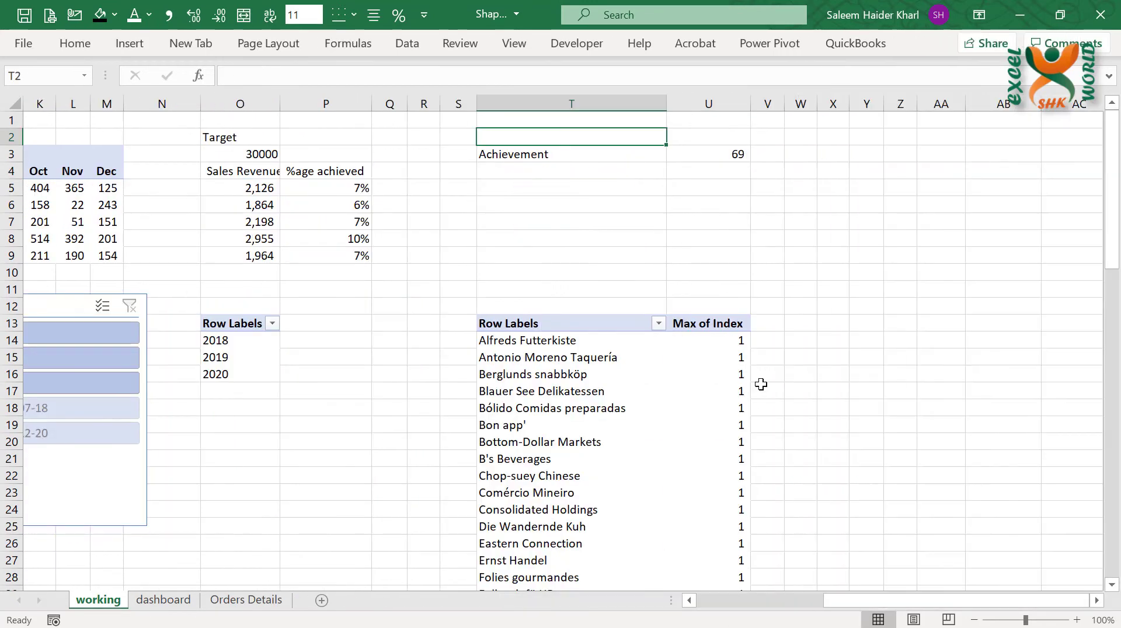
pyautogui.write('Target')
pyautogui.press('Tab')
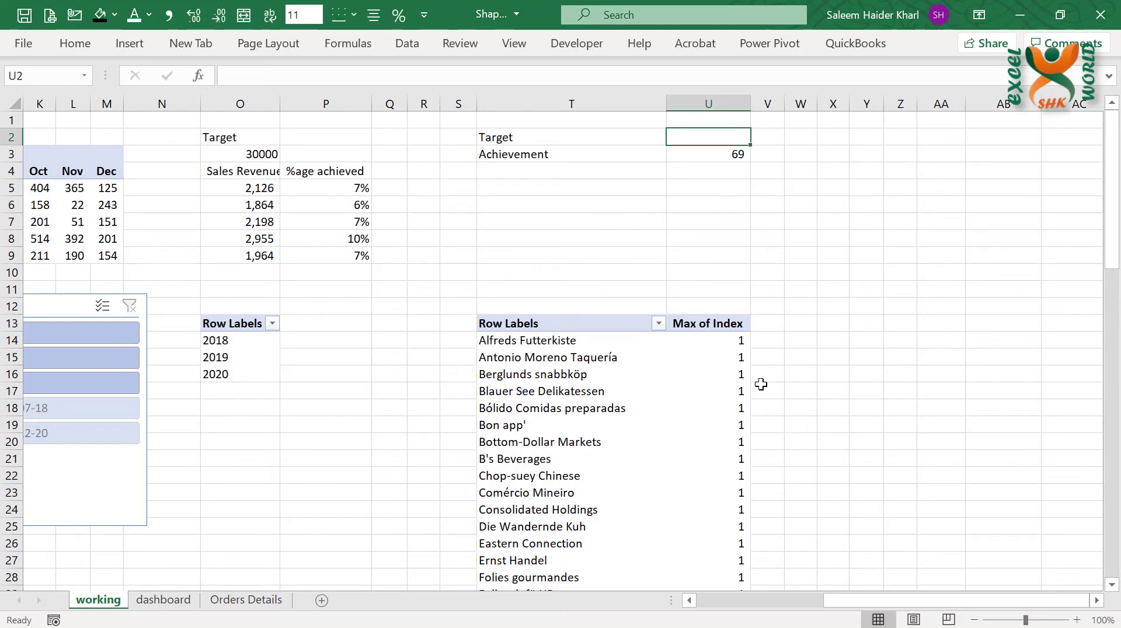
pyautogui.write('60')
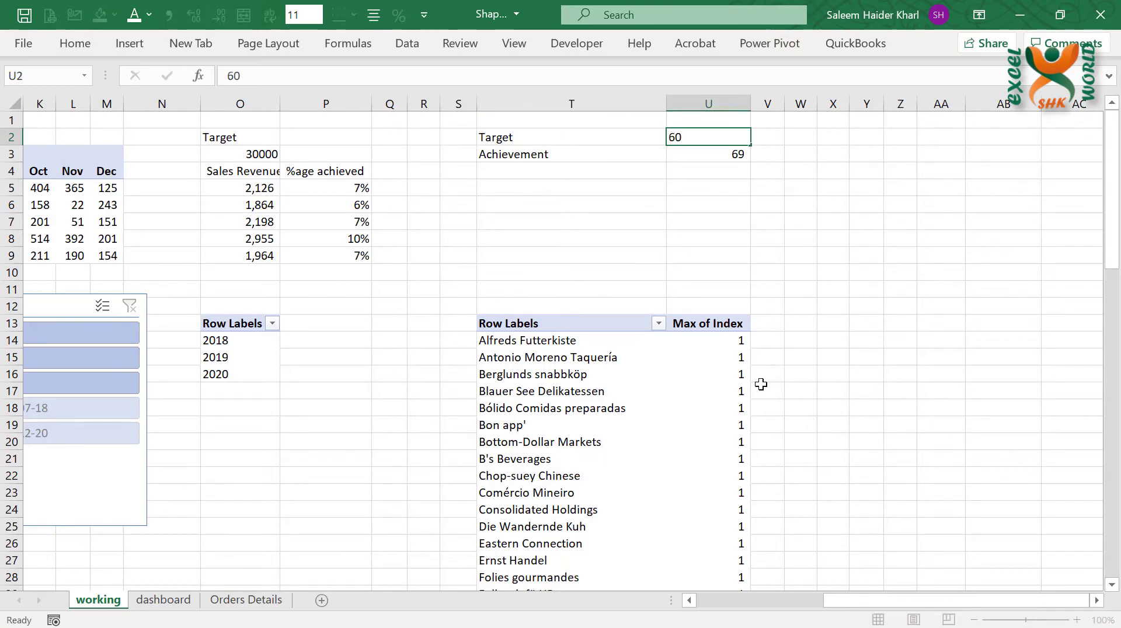
pyautogui.press('Return')
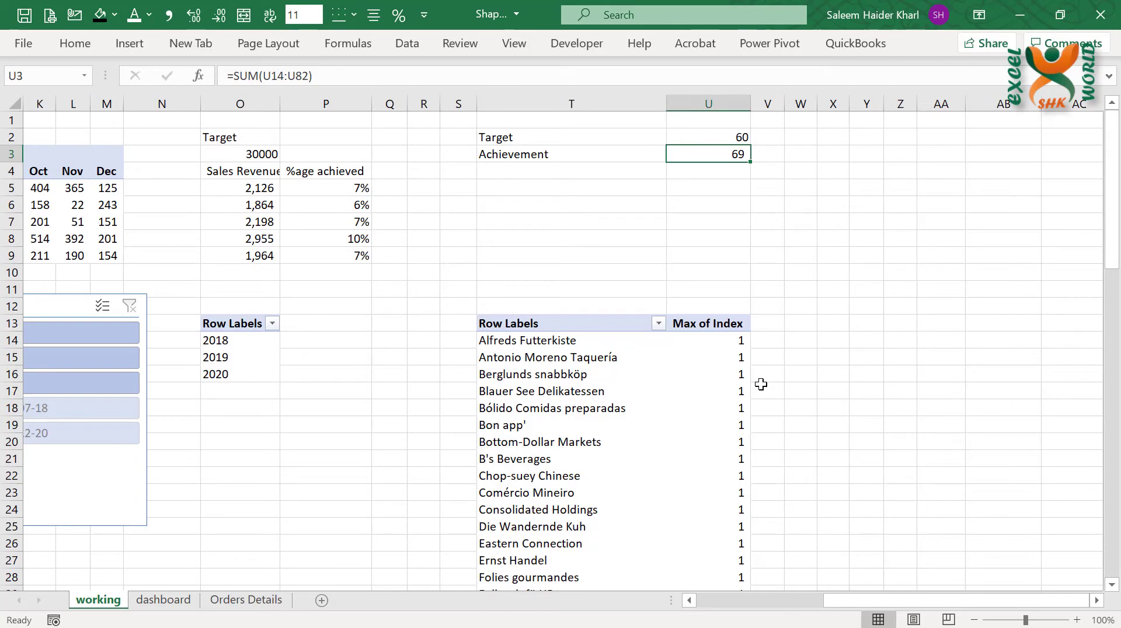
# Link the small orange rectangle on the dashboard's Annual No of Customers card to the Achievement value with =working!U3.
pyautogui.hotkey('ctrl', 'pagedown')
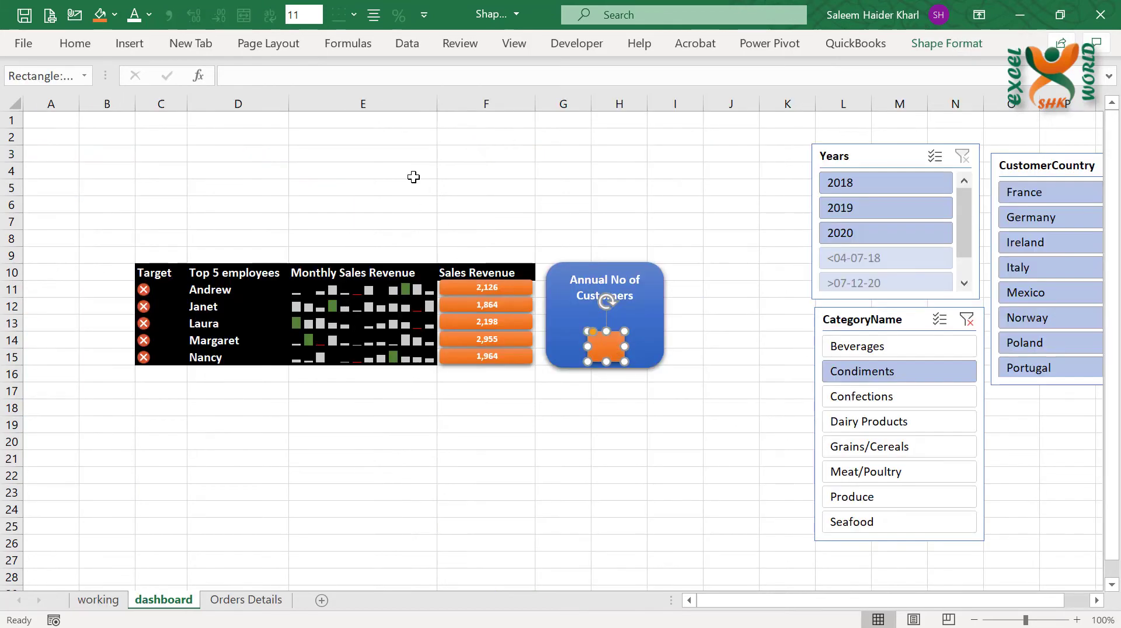
pyautogui.click(271, 75)
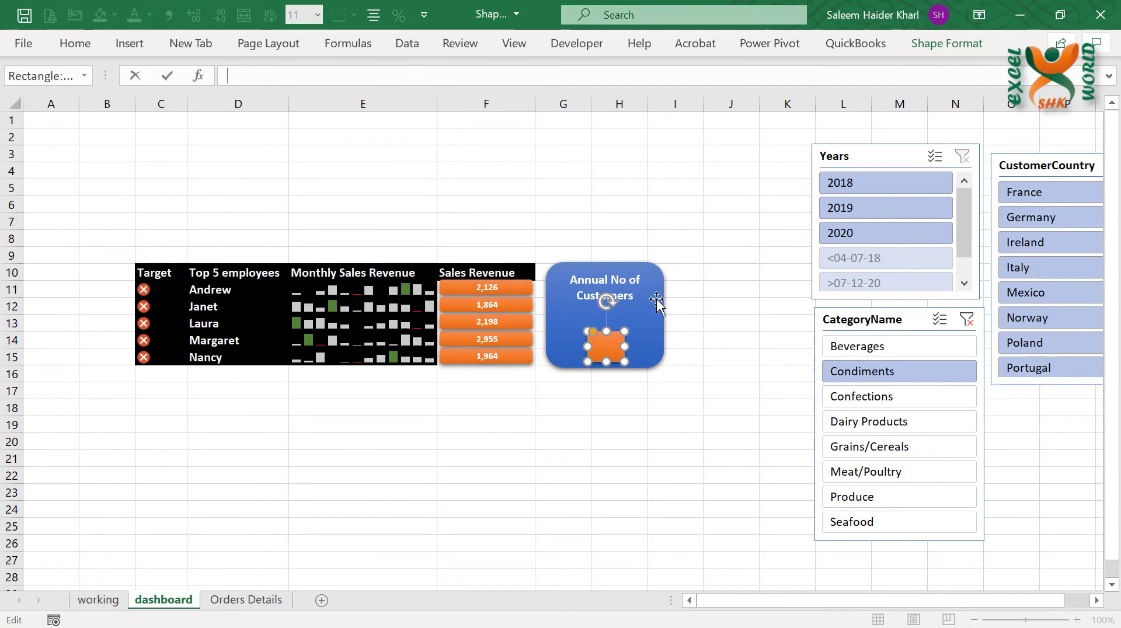
pyautogui.press('Escape')
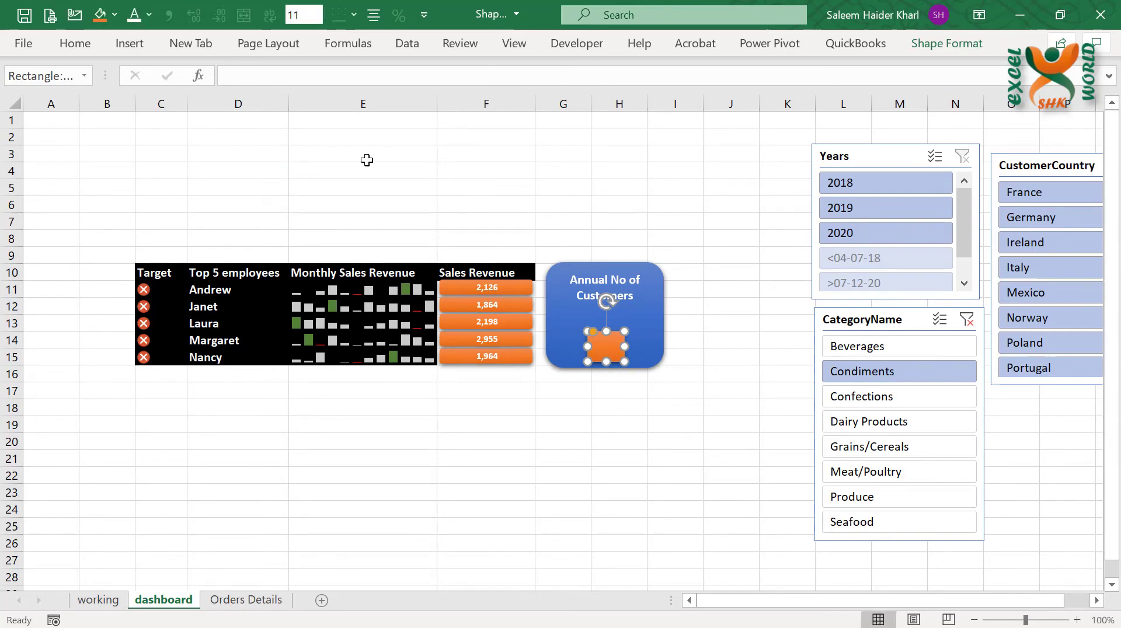
pyautogui.click(261, 82)
pyautogui.write('=')
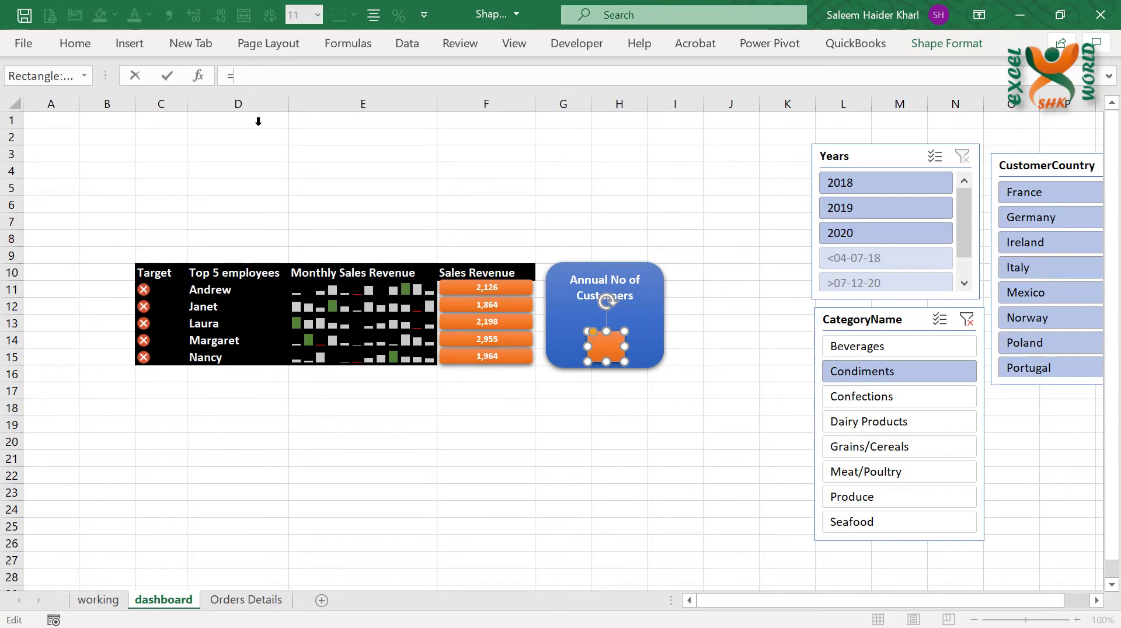
pyautogui.click(98, 600)
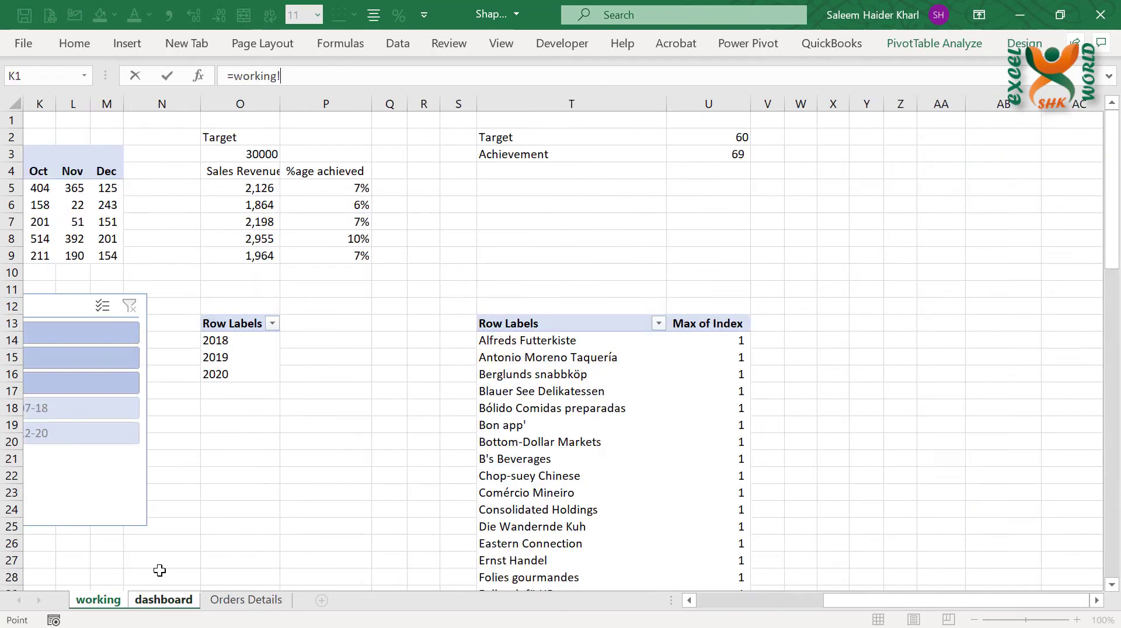
pyautogui.click(716, 155)
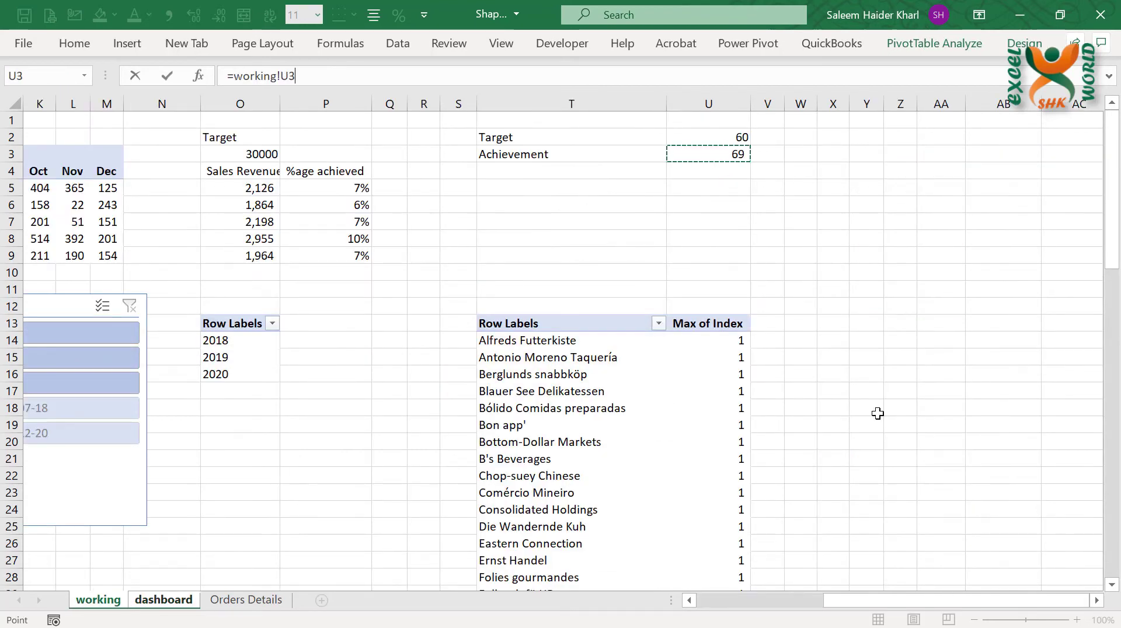
pyautogui.press('Return')
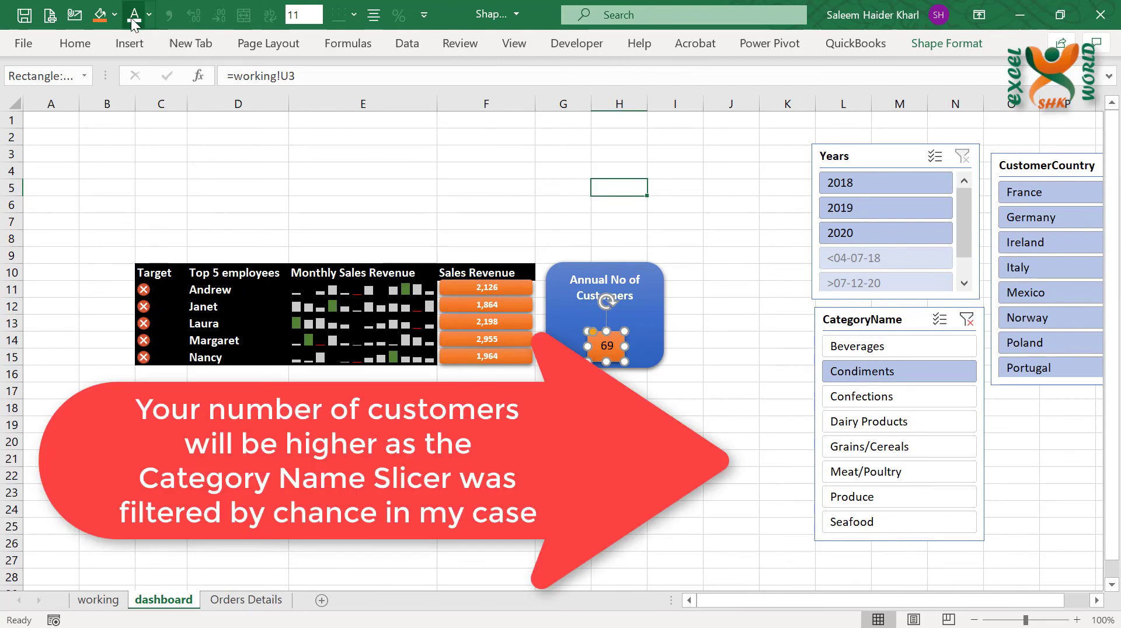
pyautogui.click(699, 325)
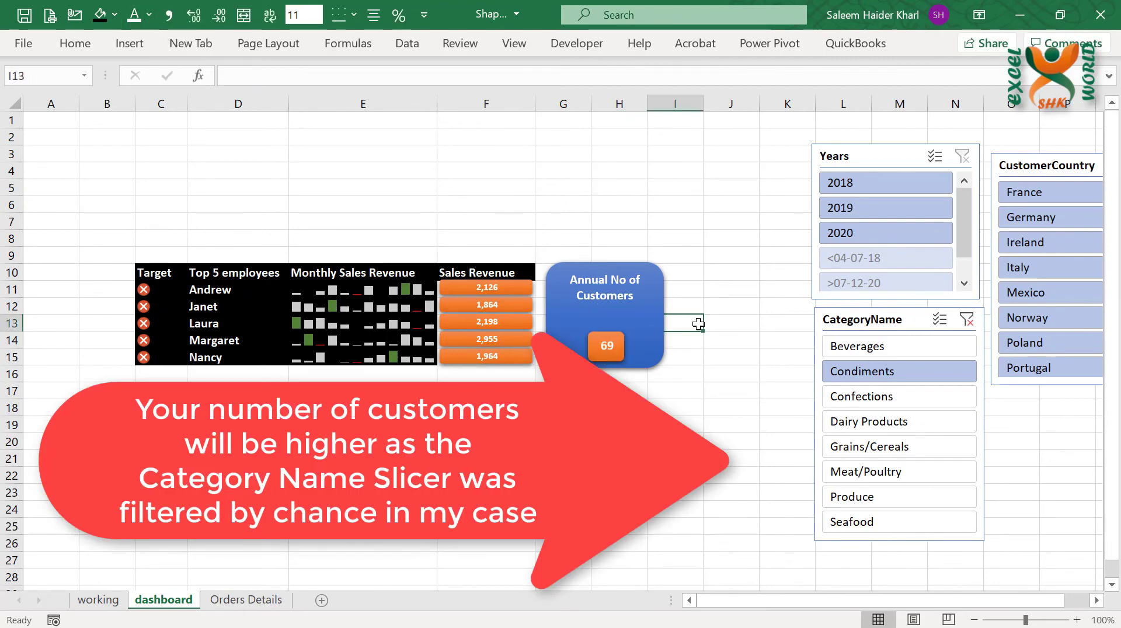
# Enter =working!U3 in dashboard cell I10, beside the Annual No of Customers card.
pyautogui.click(681, 277)
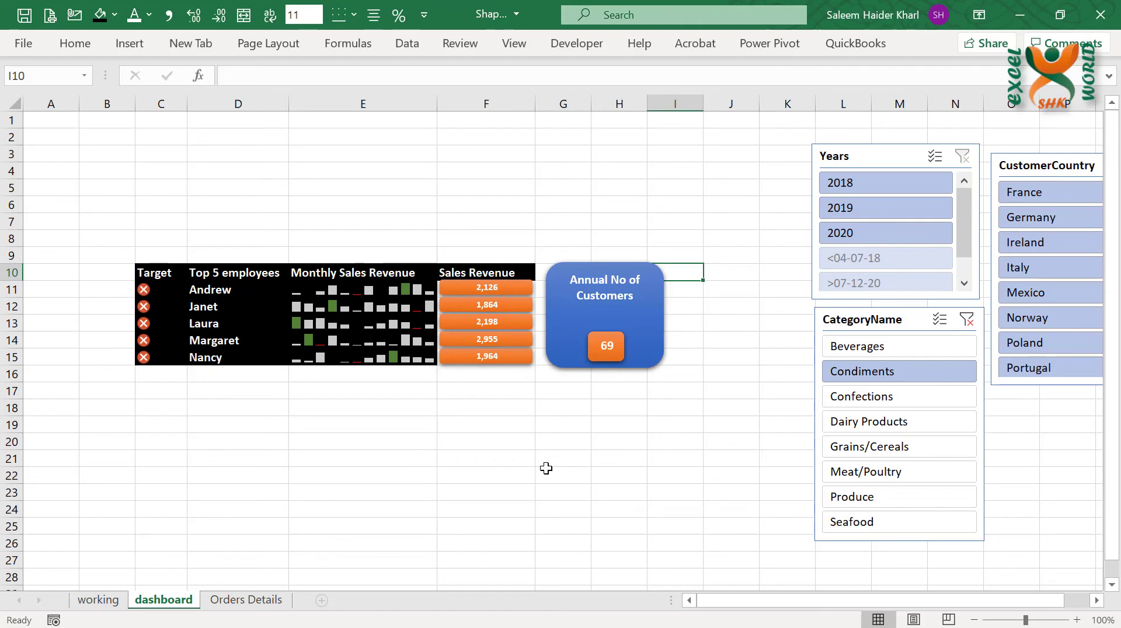
pyautogui.write('=')
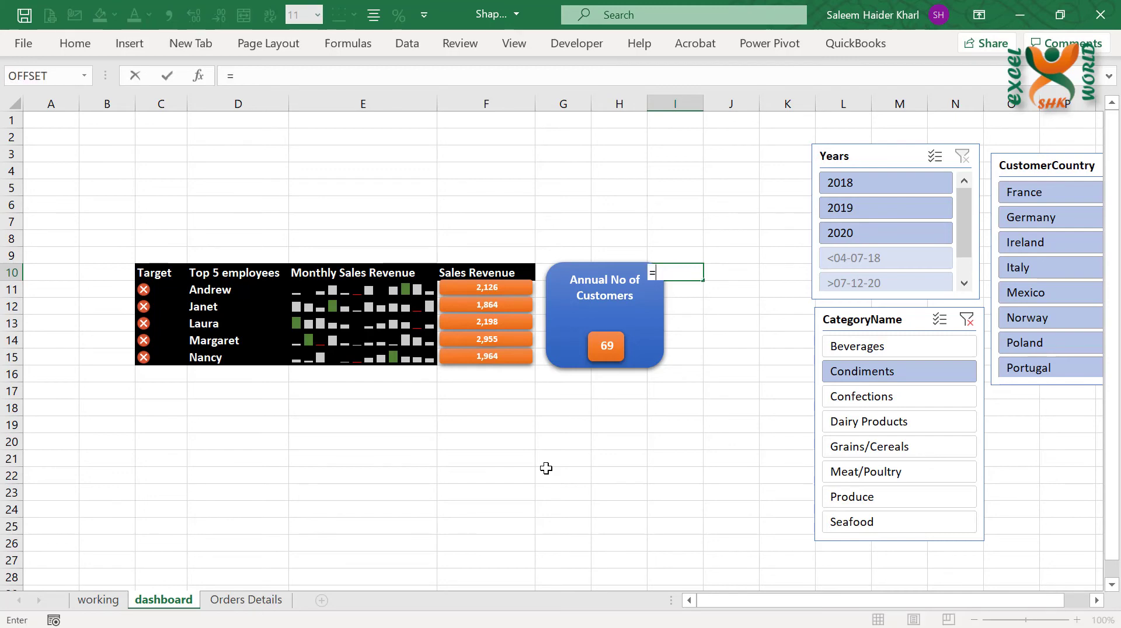
pyautogui.click(97, 600)
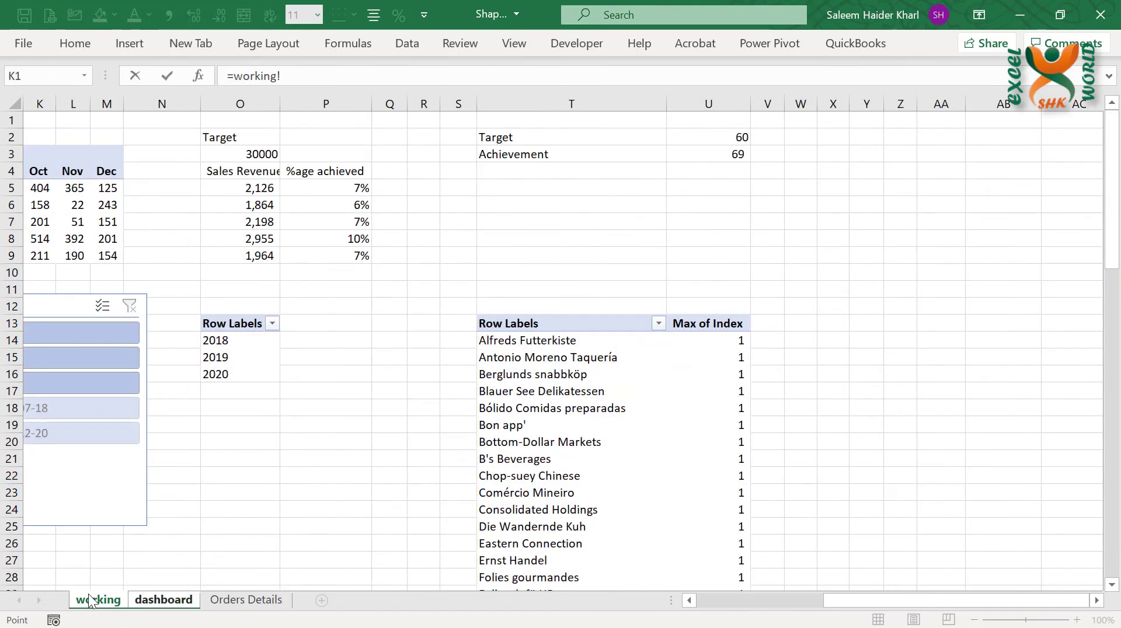
pyautogui.click(723, 153)
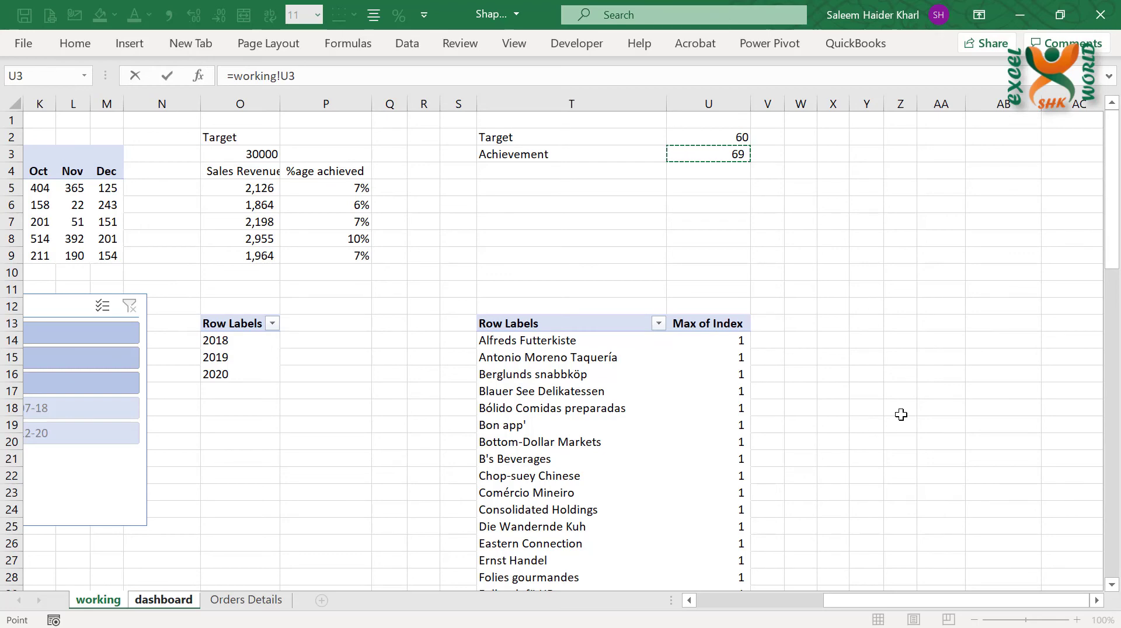
pyautogui.press('Return')
pyautogui.press('Up')
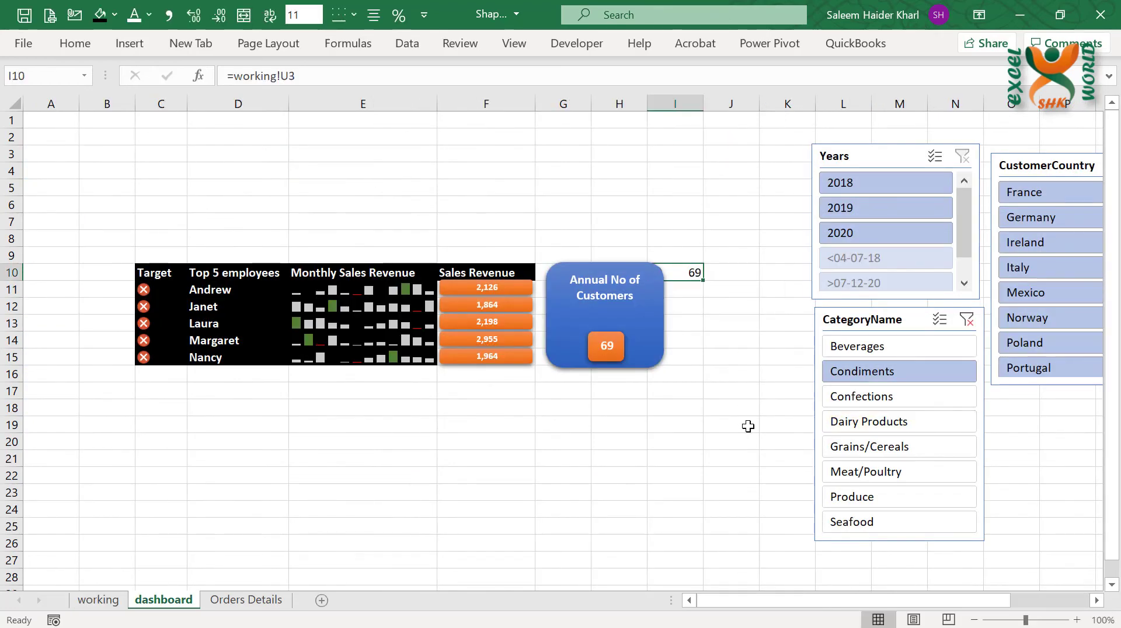
# Apply the 3 Symbols (Circled) icon set as conditional formatting to cell I10.
pyautogui.click(76, 45)
pyautogui.click(623, 107)
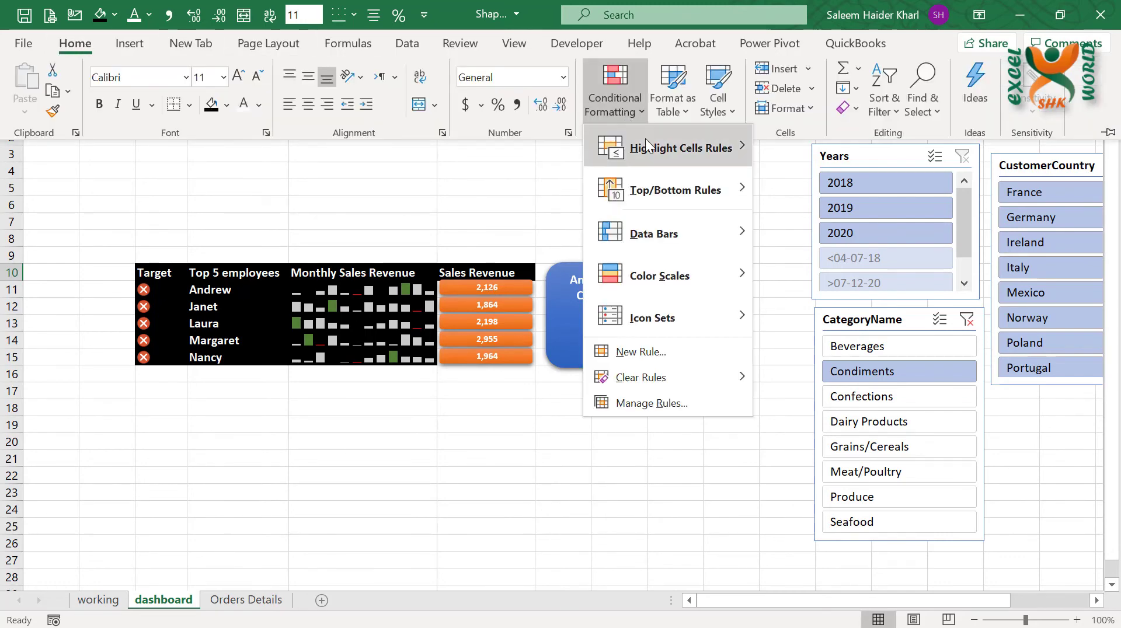
pyautogui.moveTo(681, 316)
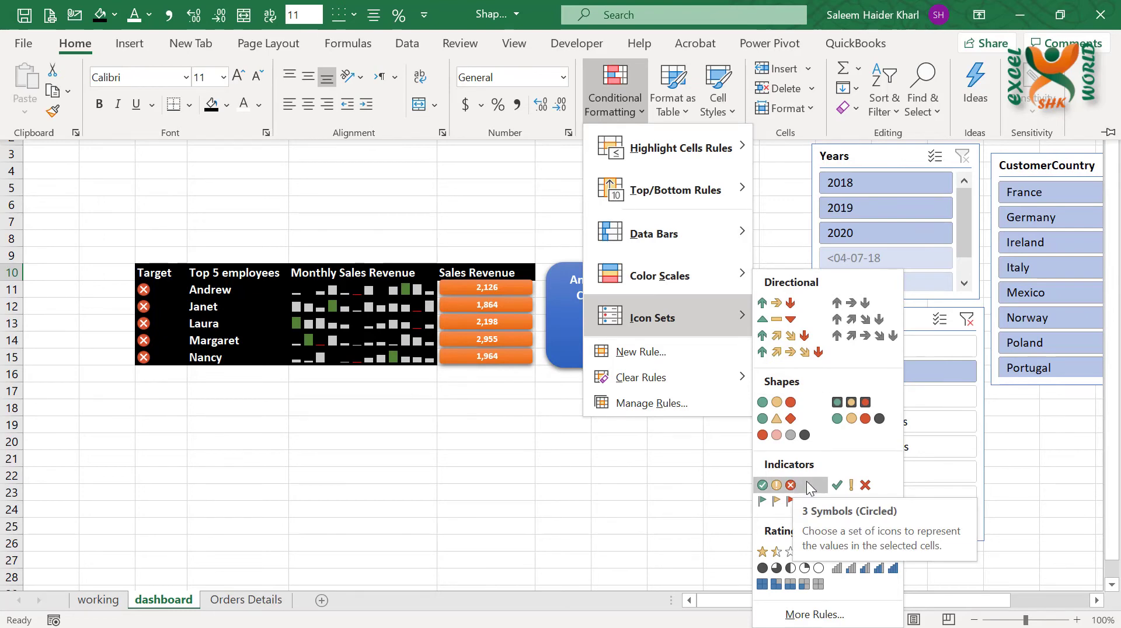
pyautogui.click(370, 162)
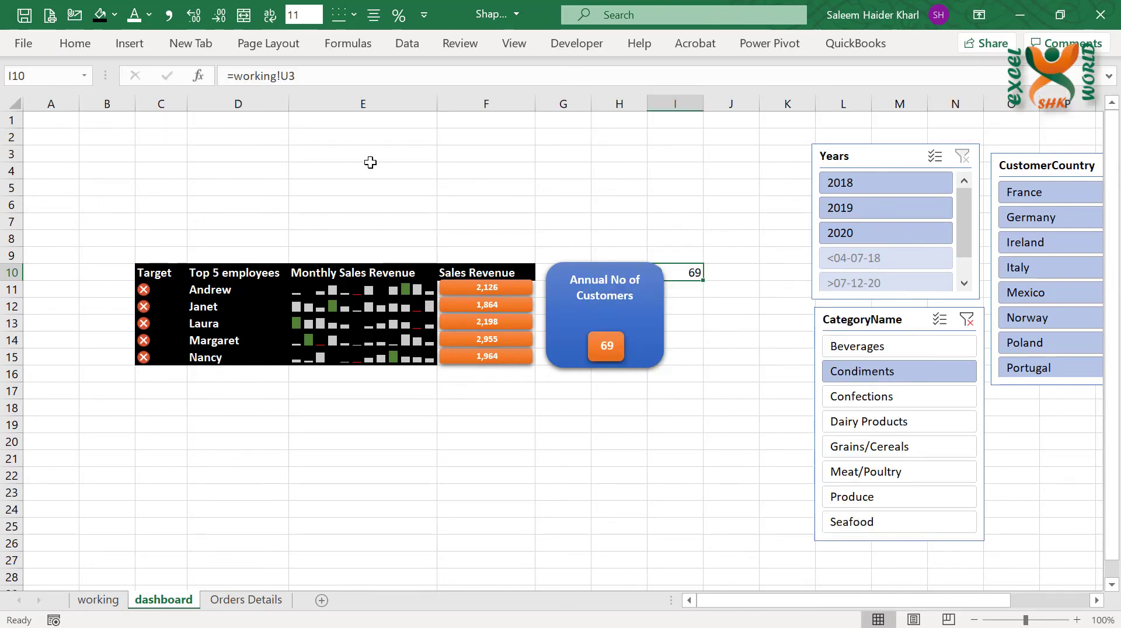
# Widen column H slightly and narrow the Annual No of Customers card so it clears cell I10.
pyautogui.moveTo(647, 104); pyautogui.dragTo(676, 108)
pyautogui.click(688, 313)
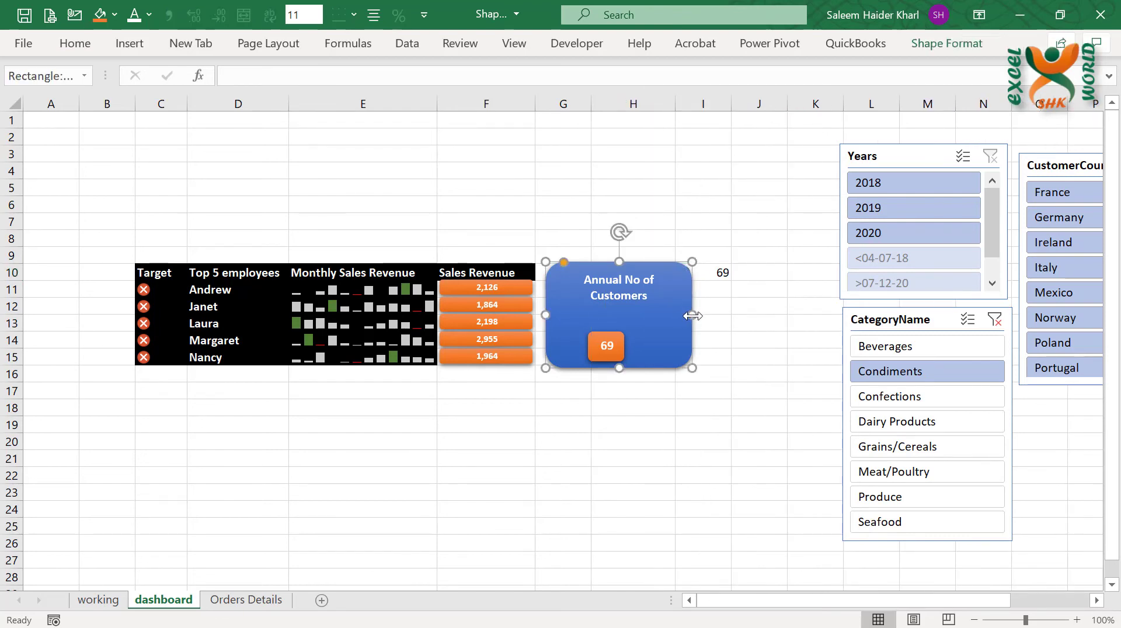
pyautogui.moveTo(693, 316); pyautogui.dragTo(671, 315)
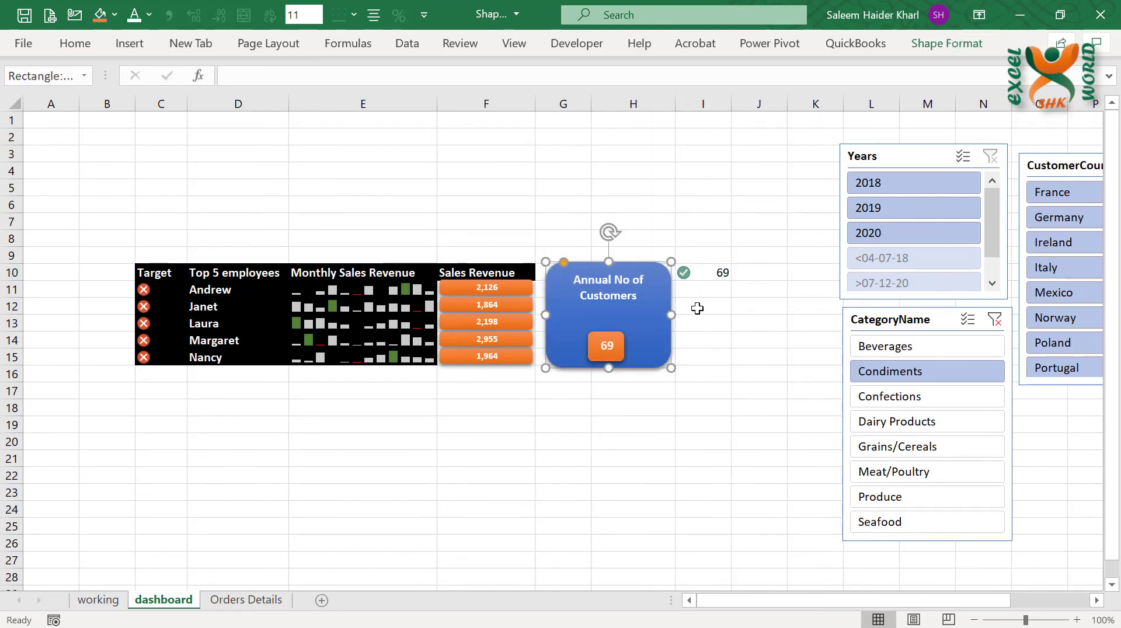
# Edit cell I10's icon set rule so the green icon uses type Number with the threshold >= =working!$U$2.
pyautogui.click(709, 273)
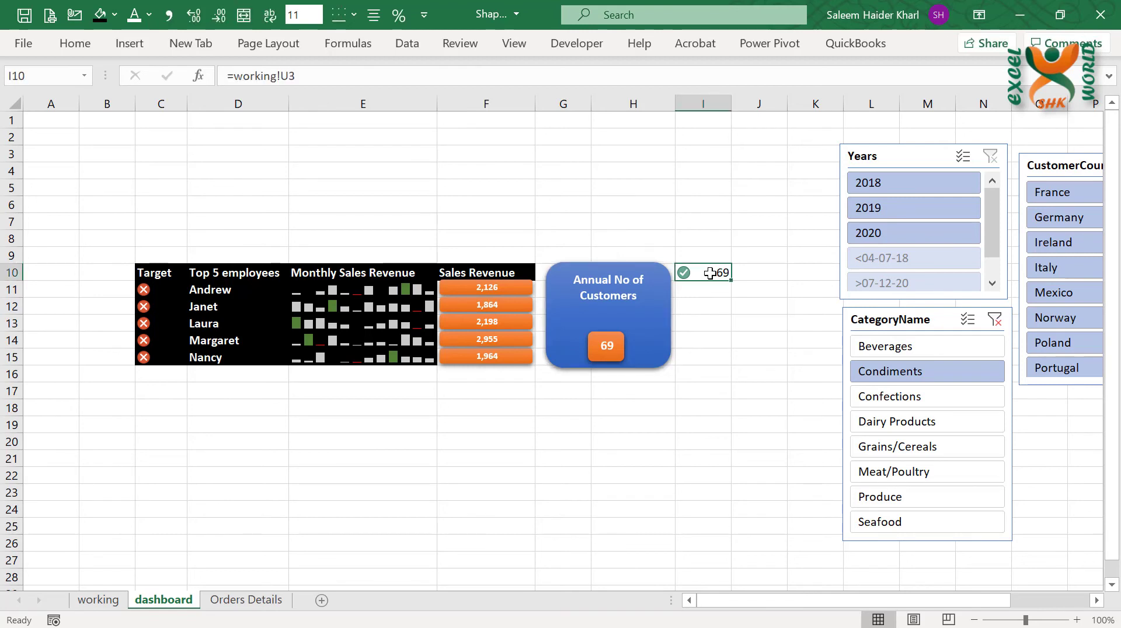
pyautogui.click(76, 44)
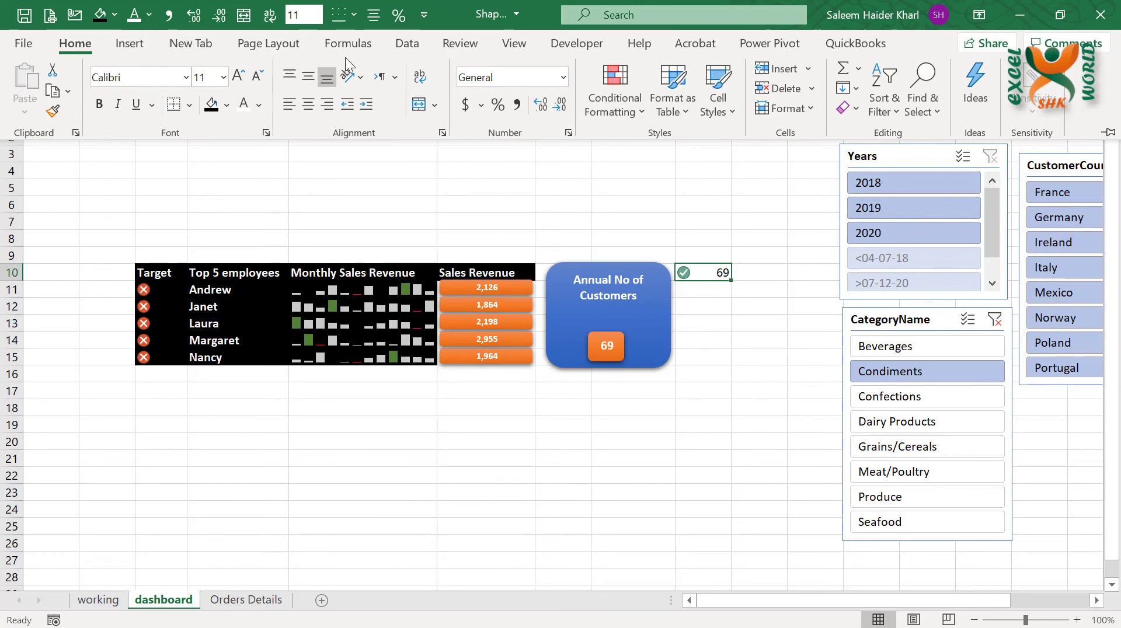
pyautogui.click(633, 112)
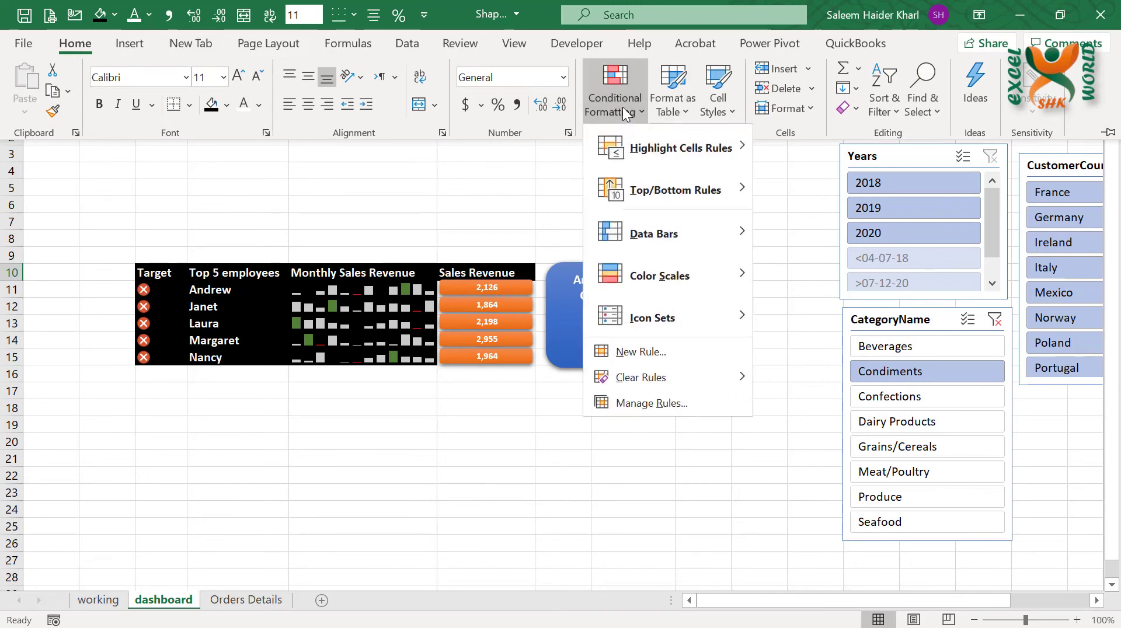
pyautogui.click(653, 403)
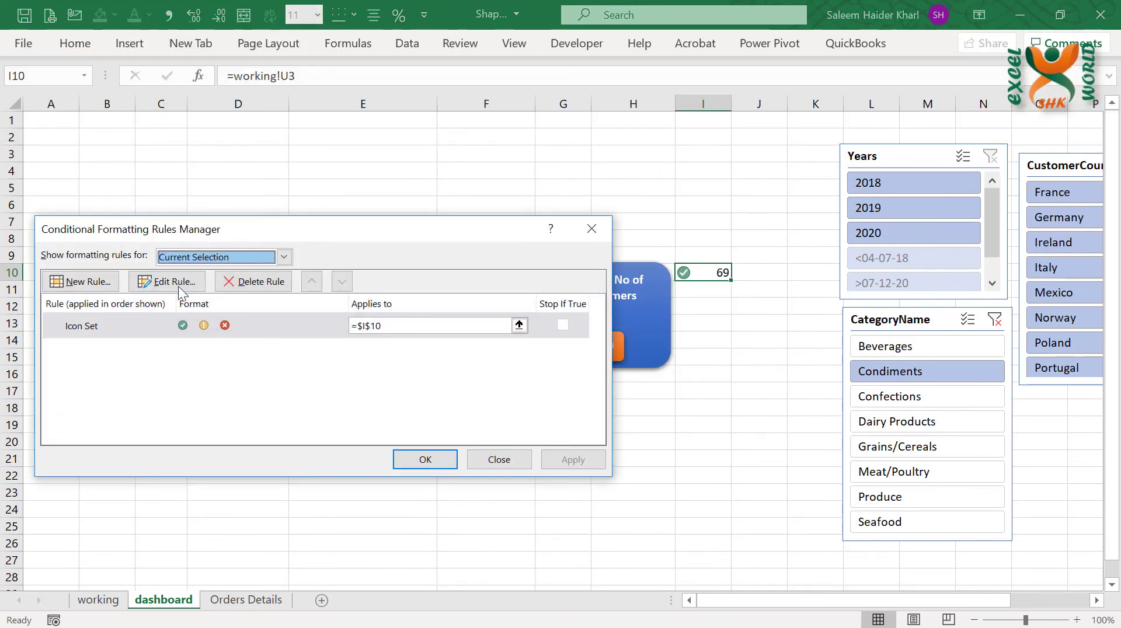
pyautogui.click(176, 282)
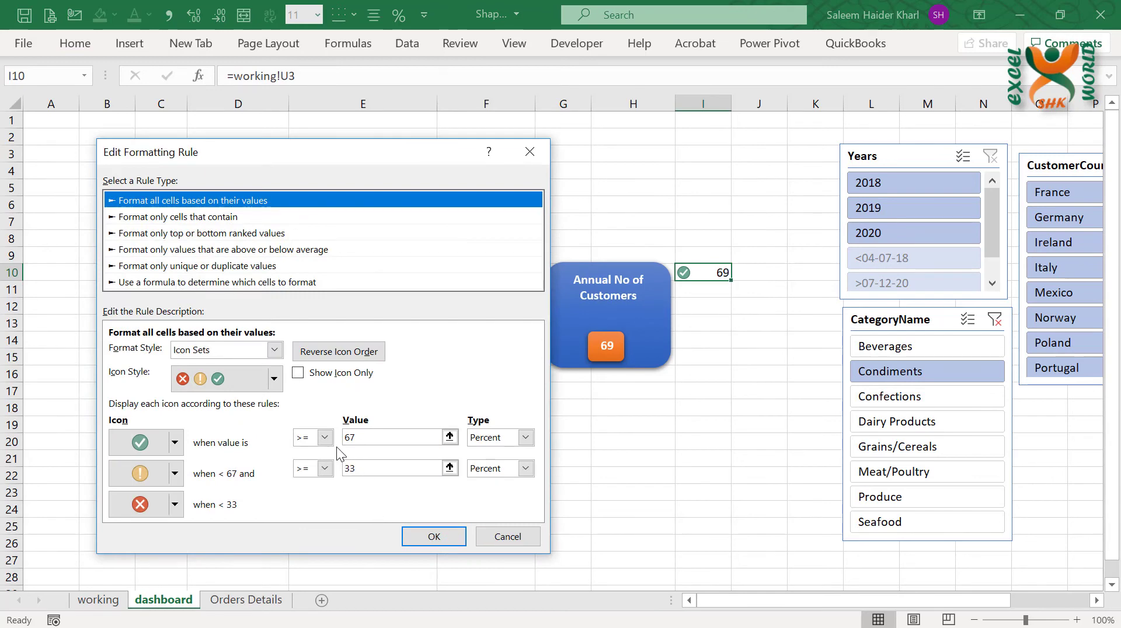
pyautogui.click(525, 438)
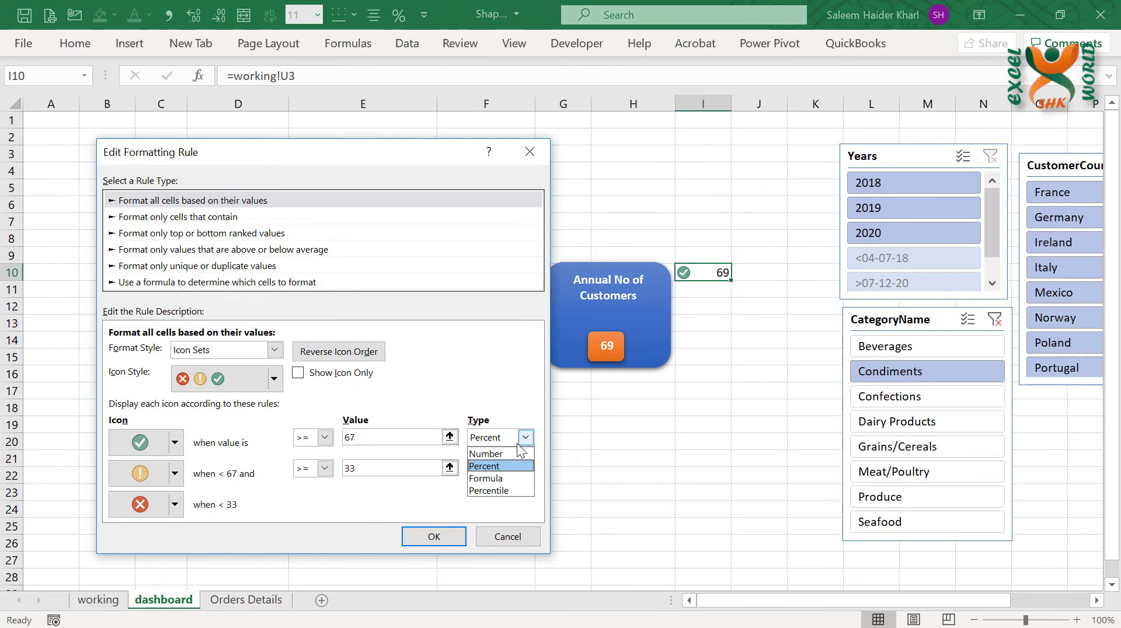
pyautogui.click(494, 455)
pyautogui.click(390, 441)
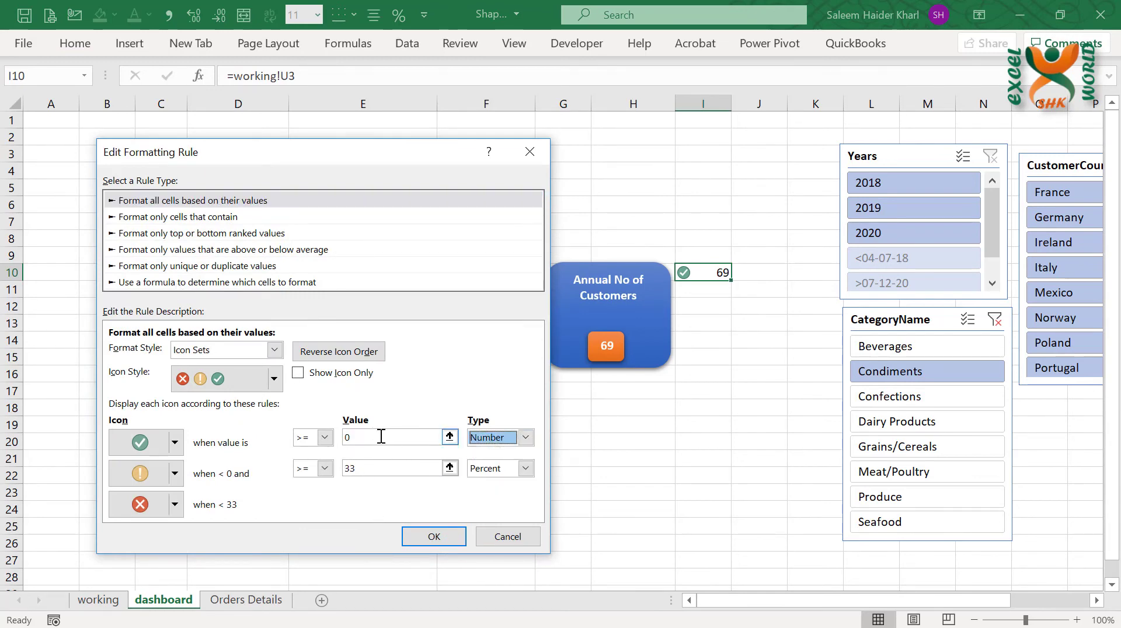
pyautogui.press('BackSpace')
pyautogui.write('=')
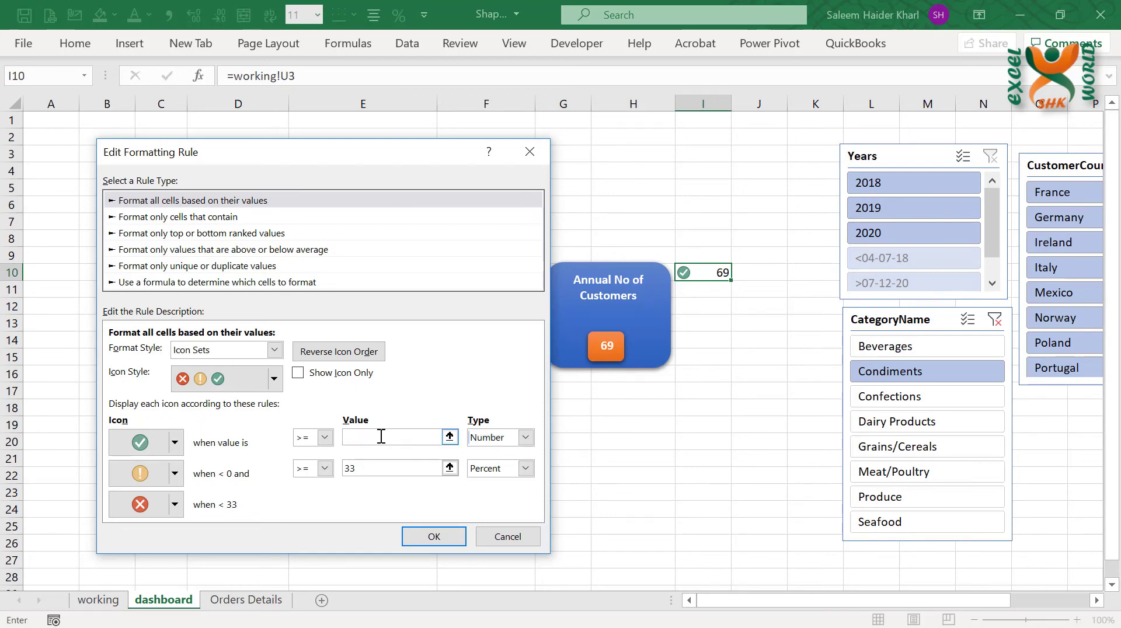
pyautogui.click(113, 603)
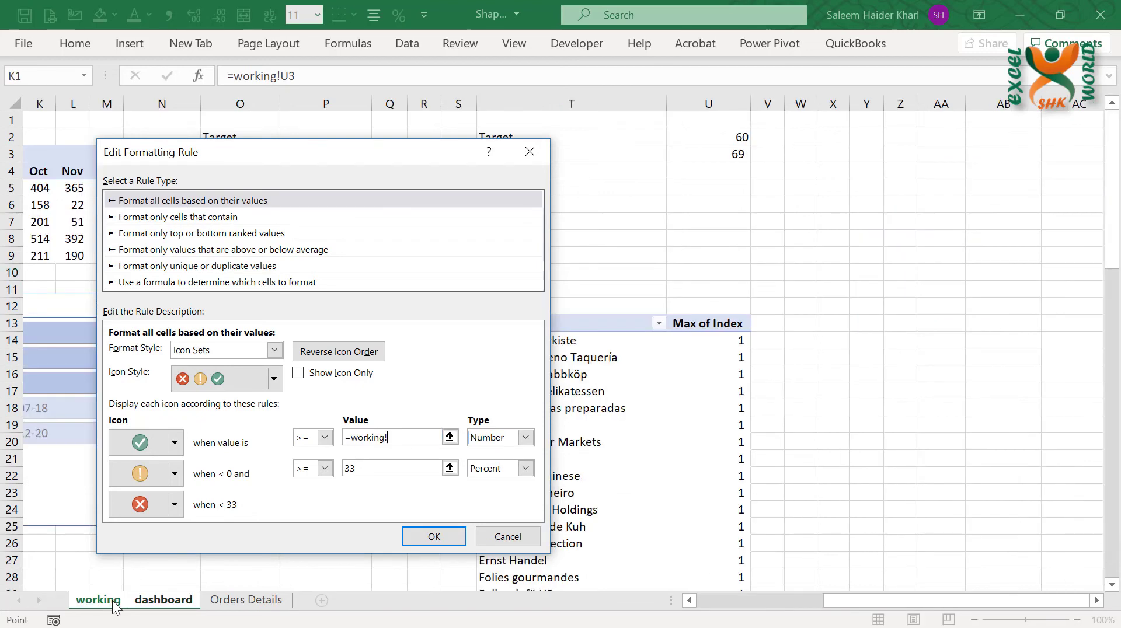
pyautogui.click(714, 141)
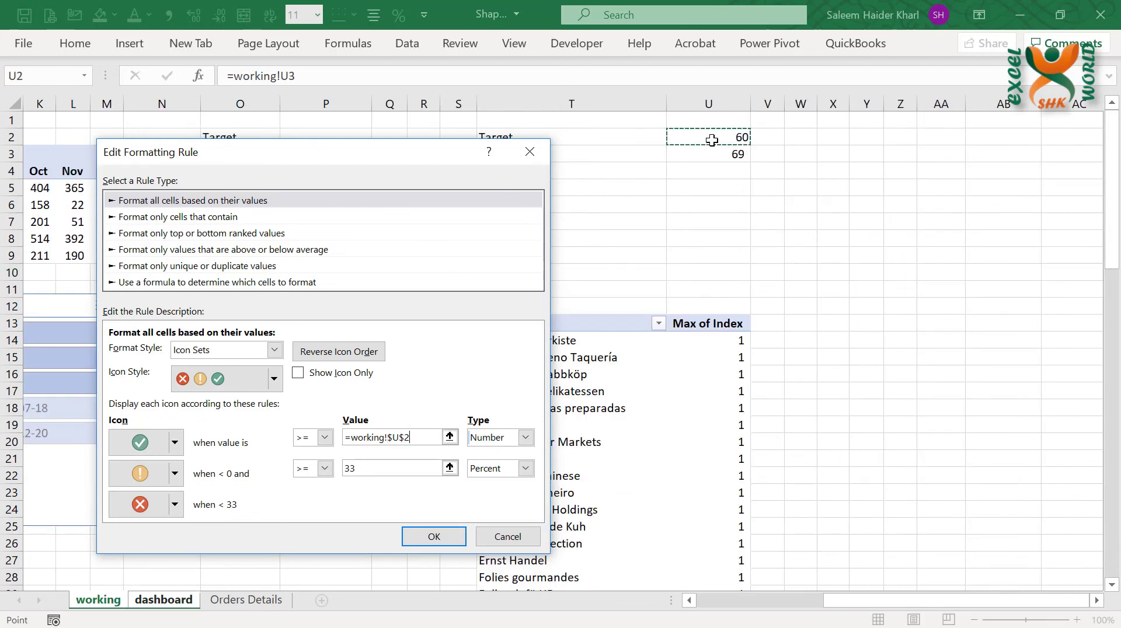
# Set the yellow icon's threshold to >= 50 percent and apply the edited rule to cell I10.
pyautogui.click(397, 474)
pyautogui.write('50')
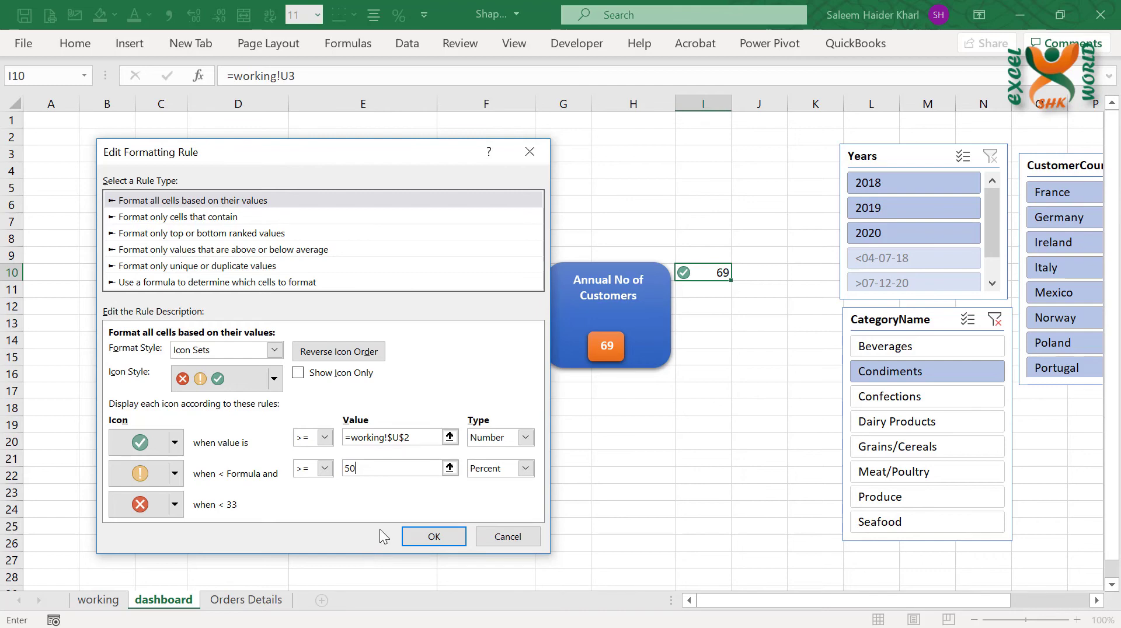
pyautogui.click(435, 536)
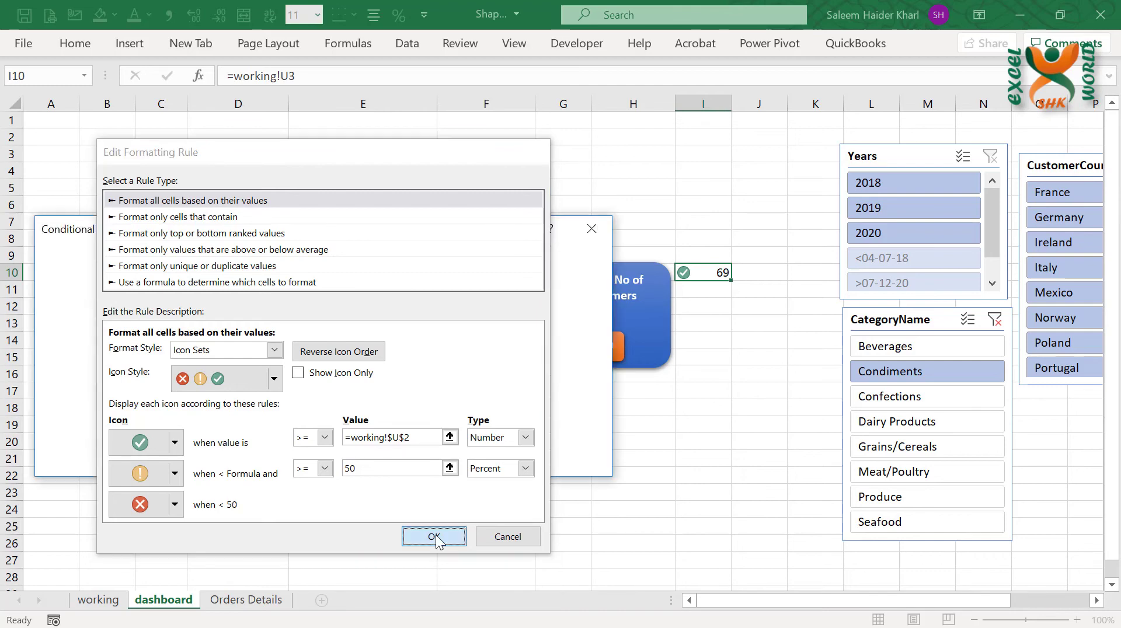
pyautogui.click(572, 459)
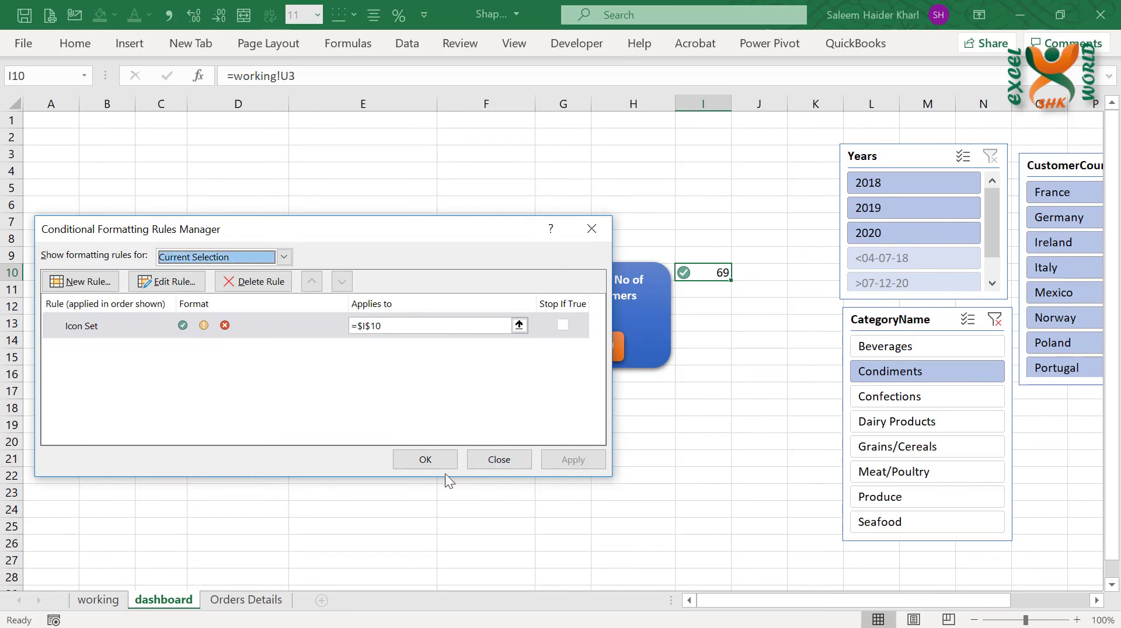
pyautogui.click(426, 461)
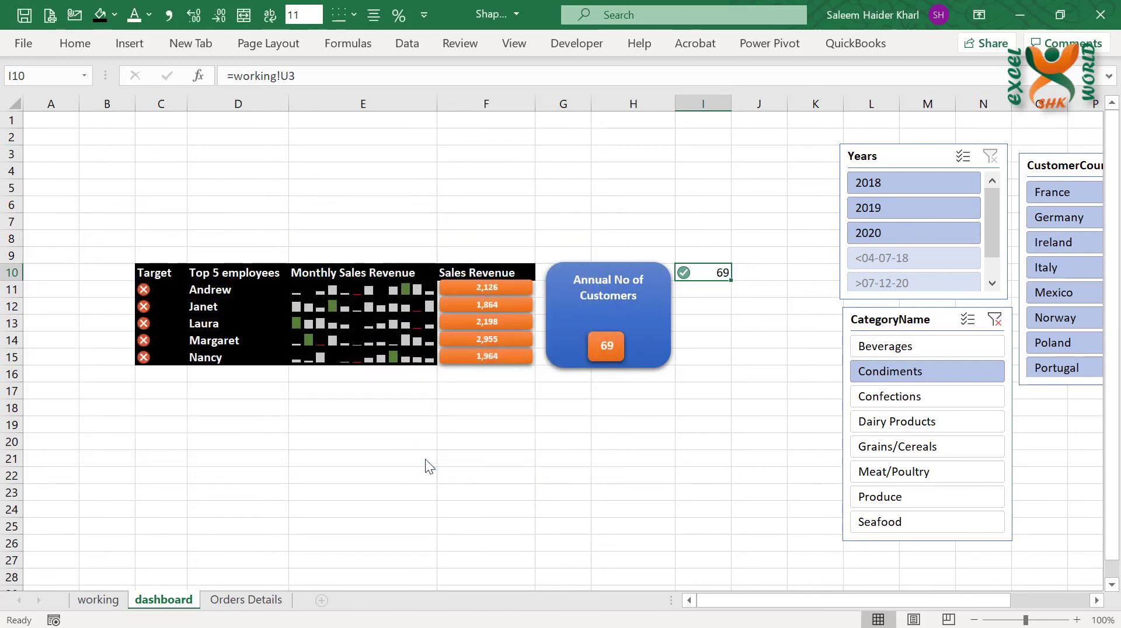
# Filter the dashboard to 2019 with the Years slicer and select cell I10 to check its icon.
pyautogui.click(758, 412)
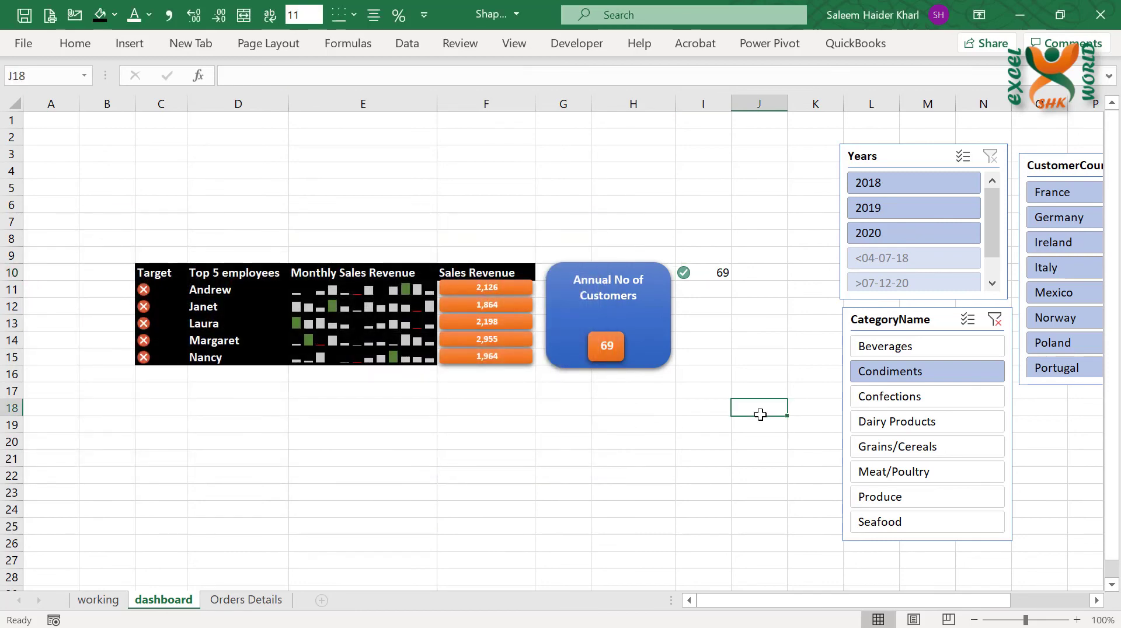
pyautogui.click(892, 205)
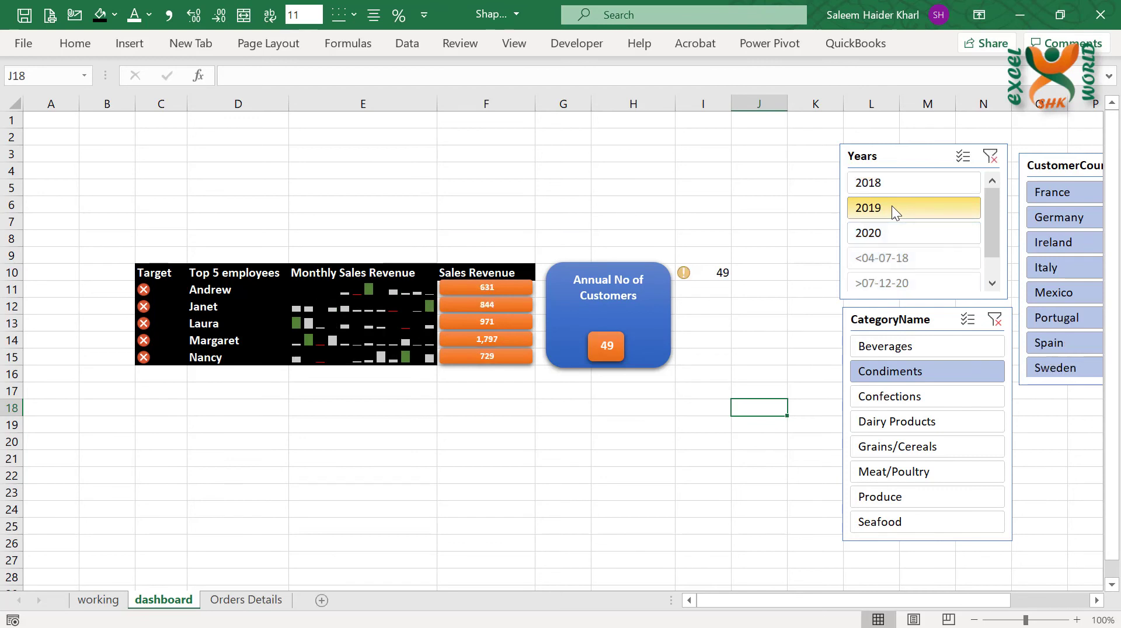
pyautogui.click(722, 275)
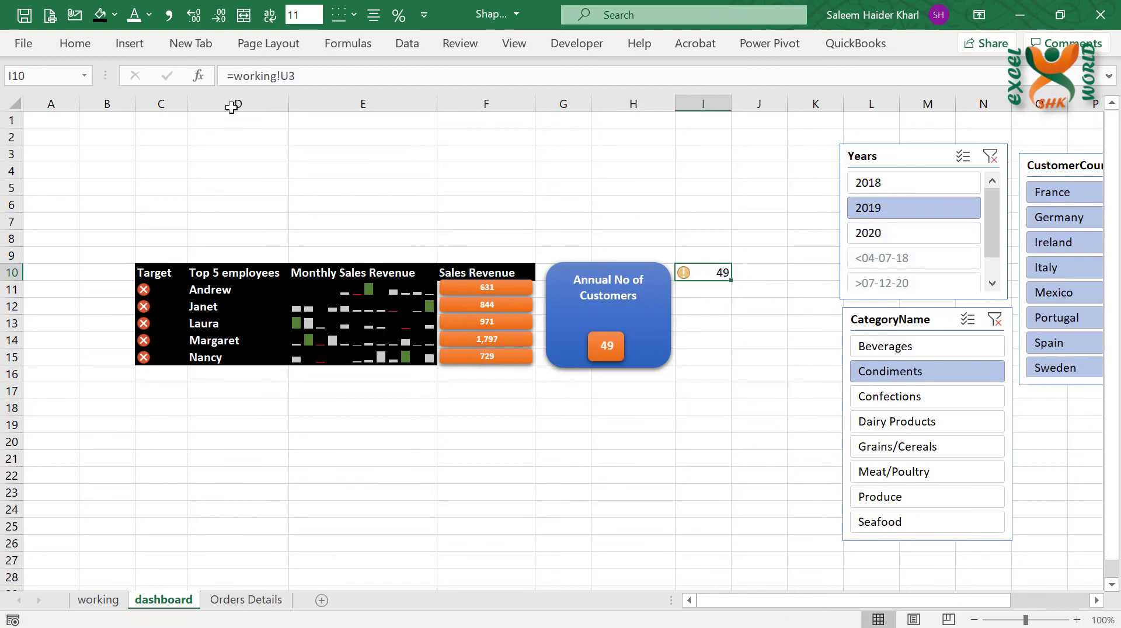
# Edit cell I10's icon set rule so the yellow icon uses type Number with the threshold >= 50, and apply it.
pyautogui.click(84, 46)
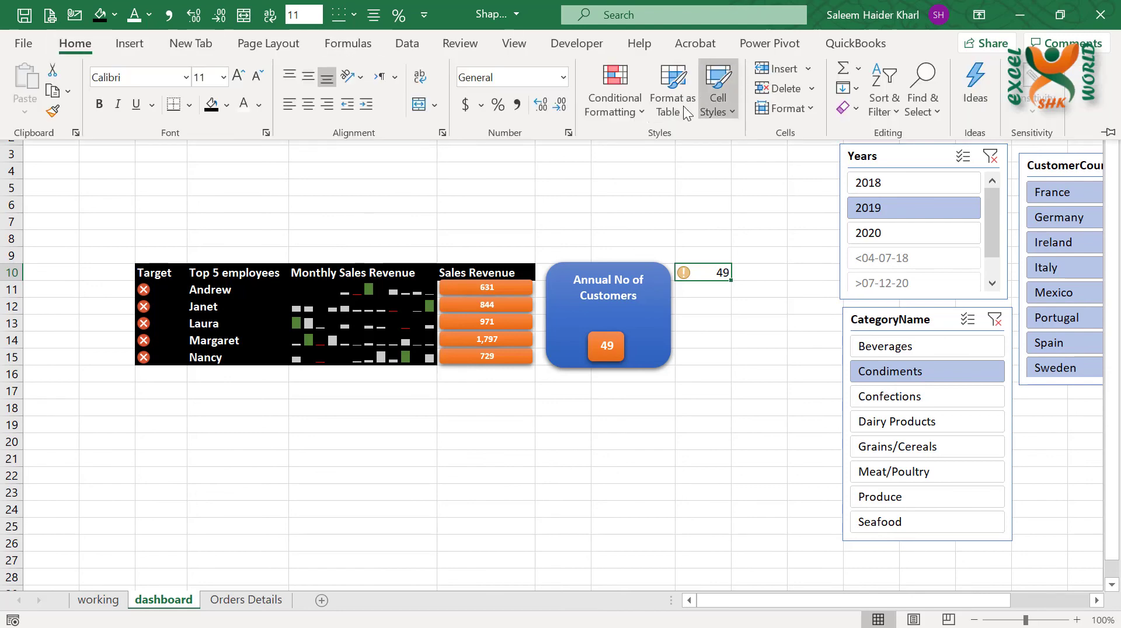
pyautogui.click(631, 113)
pyautogui.click(642, 407)
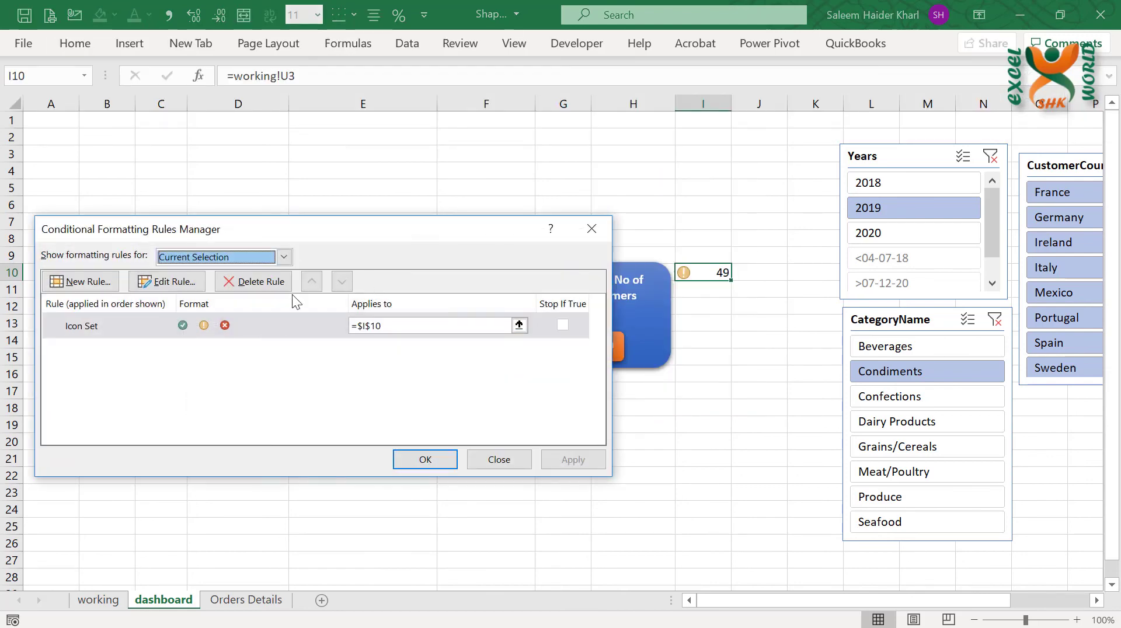
pyautogui.click(176, 283)
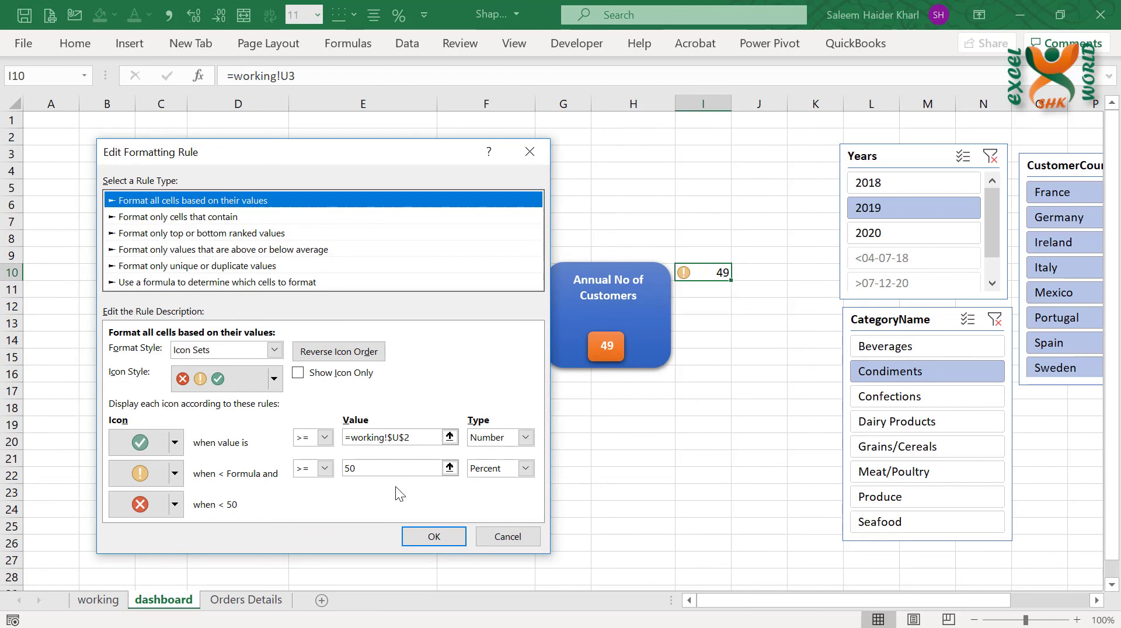
pyautogui.click(525, 469)
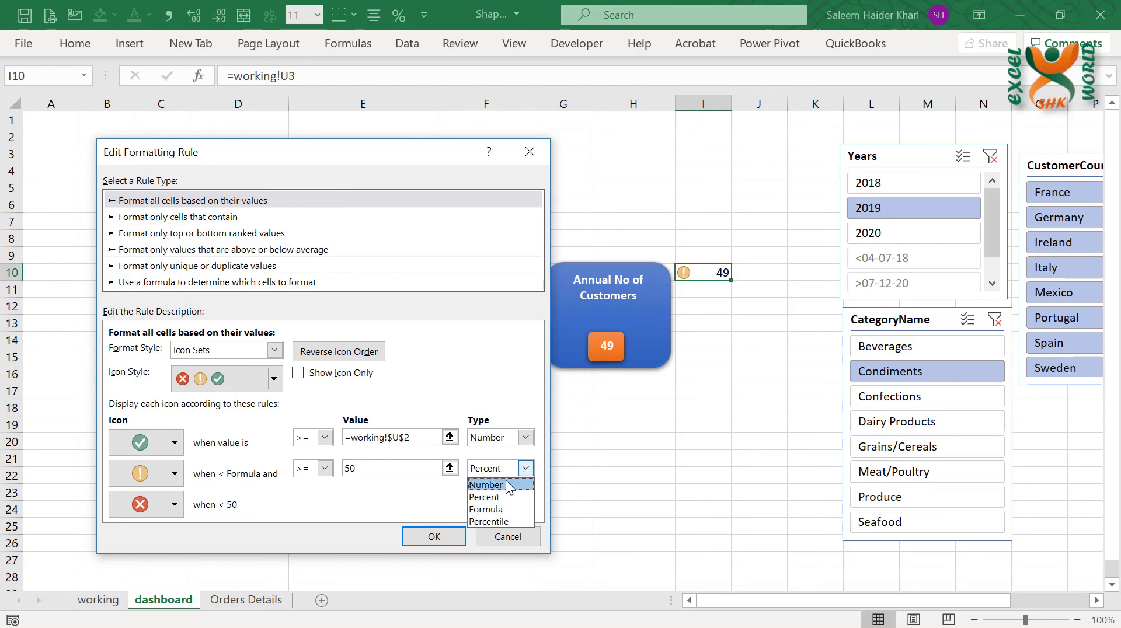
pyautogui.click(506, 484)
pyautogui.hotkey('shift', 'Tab')
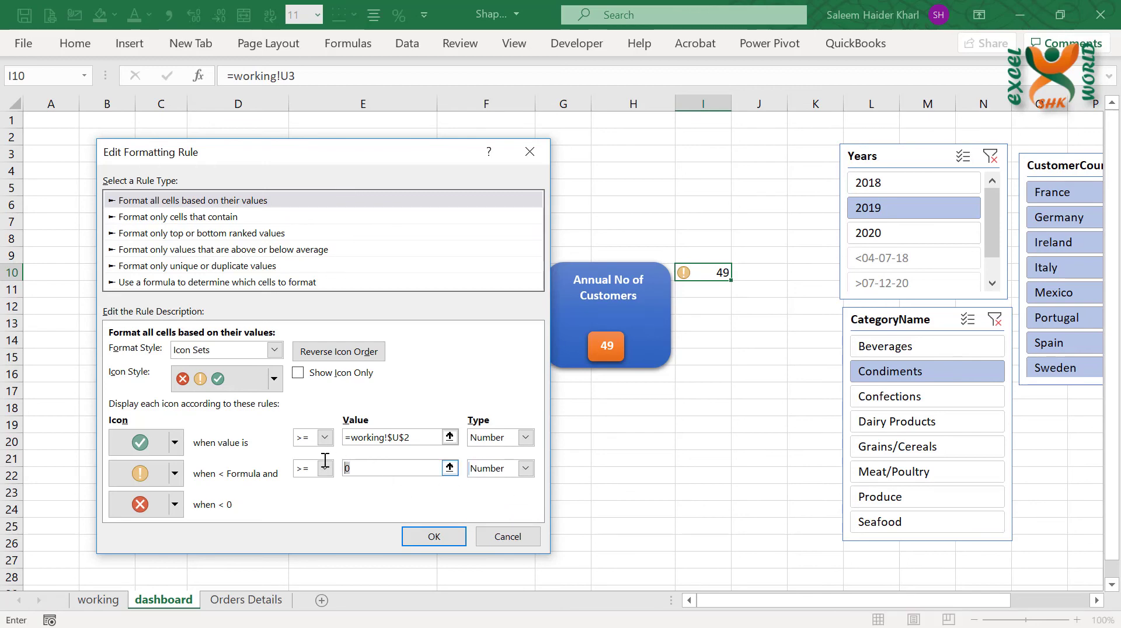
pyautogui.write('50')
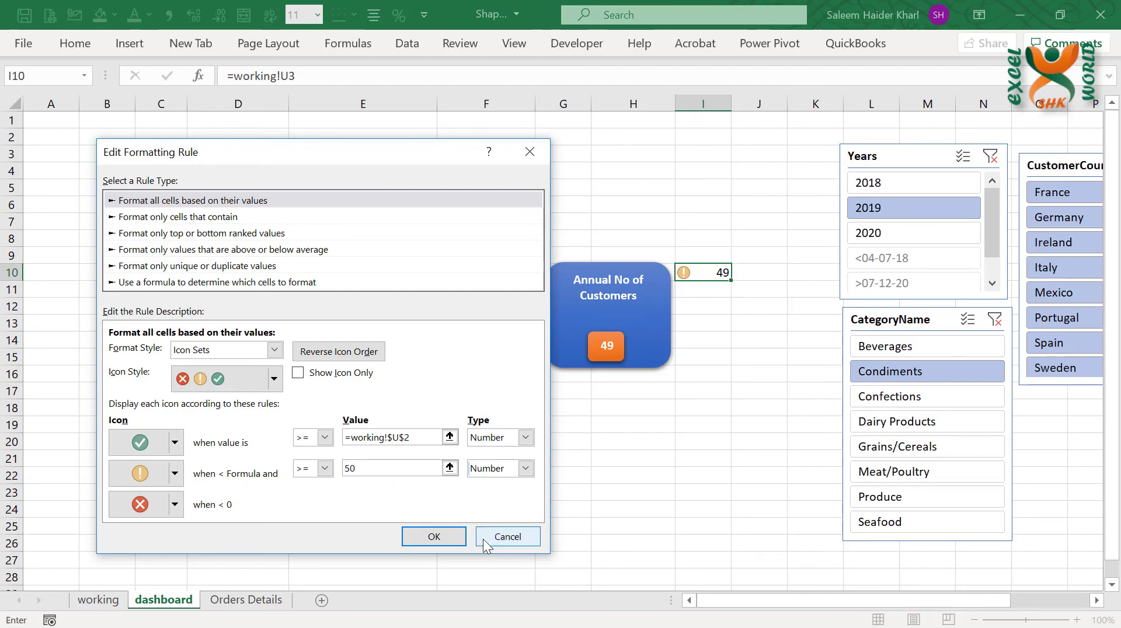
pyautogui.click(446, 541)
pyautogui.click(572, 460)
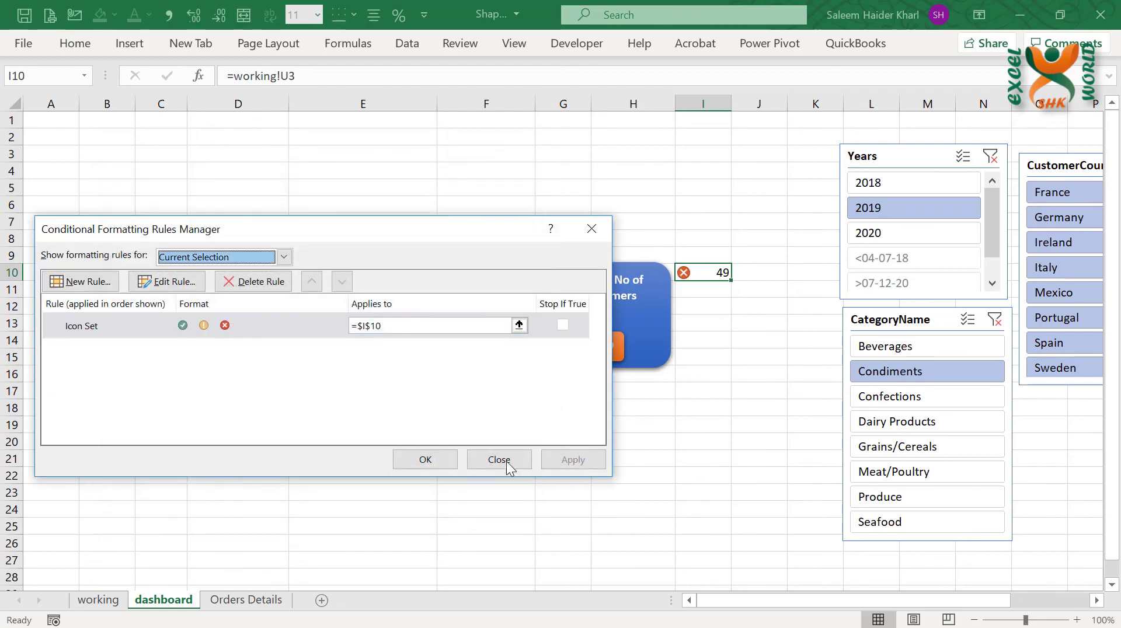
pyautogui.click(439, 462)
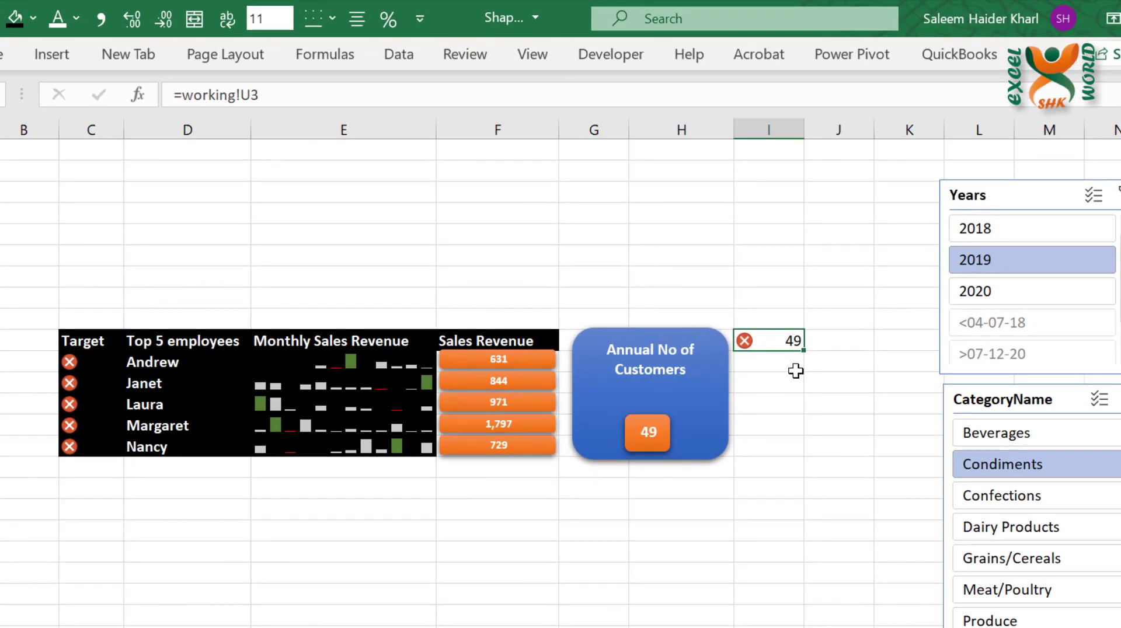
# Fill the range C10:I16 with black and narrow column I around its status icon.
pyautogui.hotkey('shift', 'Left')
pyautogui.hotkey('shift', 'Left')
pyautogui.hotkey('shift', 'Left')
pyautogui.hotkey('shift', 'Left')
pyautogui.hotkey('shift', 'Left')
pyautogui.hotkey('shift', 'Left')
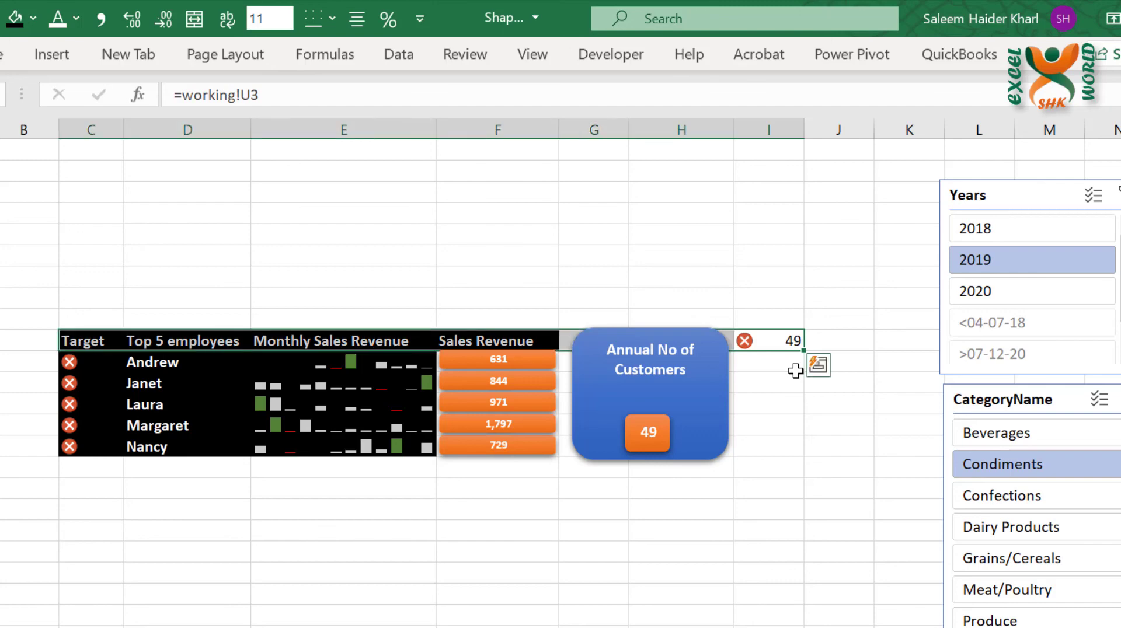
pyautogui.hotkey('shift', 'Down')
pyautogui.hotkey('shift', 'Down')
pyautogui.hotkey('shift', 'Down')
pyautogui.hotkey('shift', 'Down')
pyautogui.hotkey('shift', 'Down')
pyautogui.hotkey('shift', 'Down')
pyautogui.hotkey('shift', 'Down')
pyautogui.hotkey('shift', 'Down')
pyautogui.hotkey('shift', 'Up')
pyautogui.hotkey('shift', 'Up')
pyautogui.hotkey('shift', 'Up')
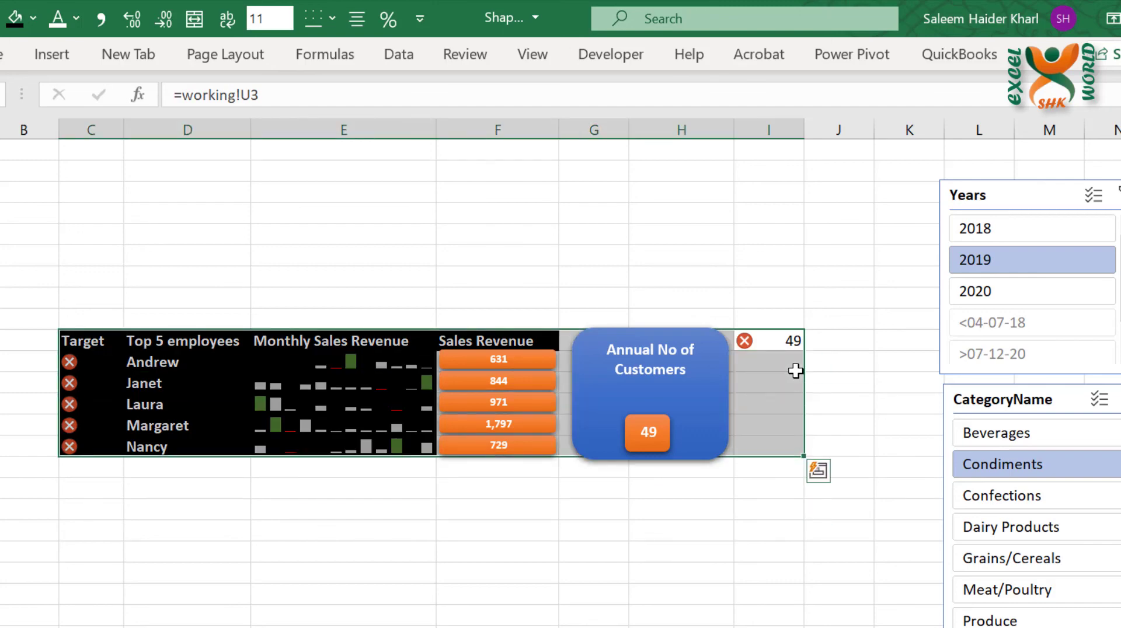
pyautogui.hotkey('shift', 'Down')
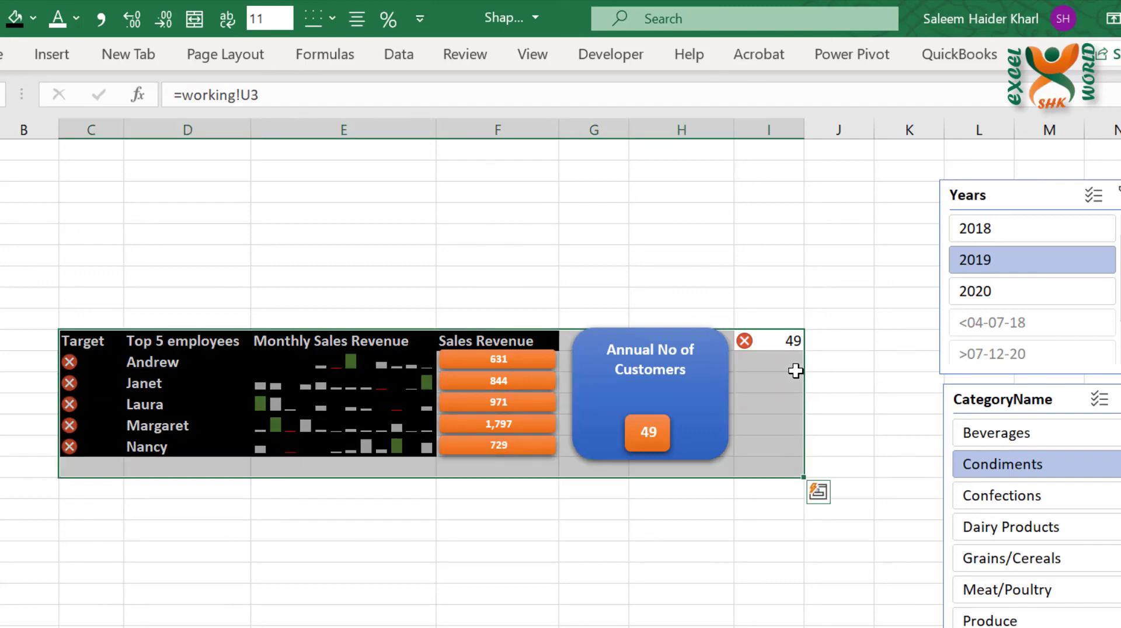
pyautogui.click(14, 21)
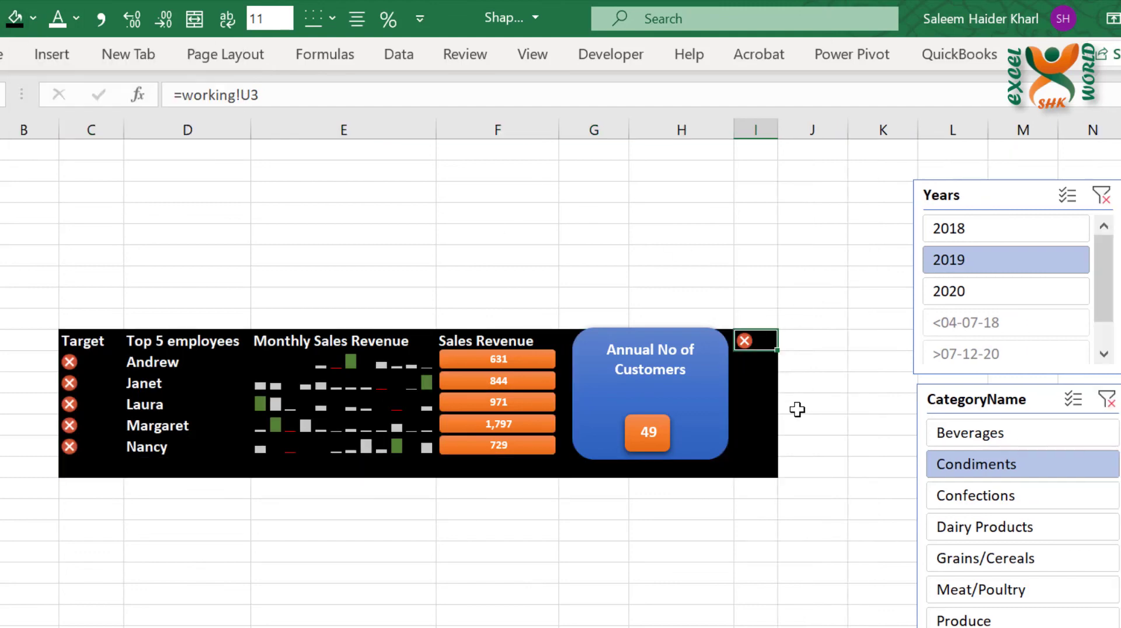
pyautogui.click(798, 410)
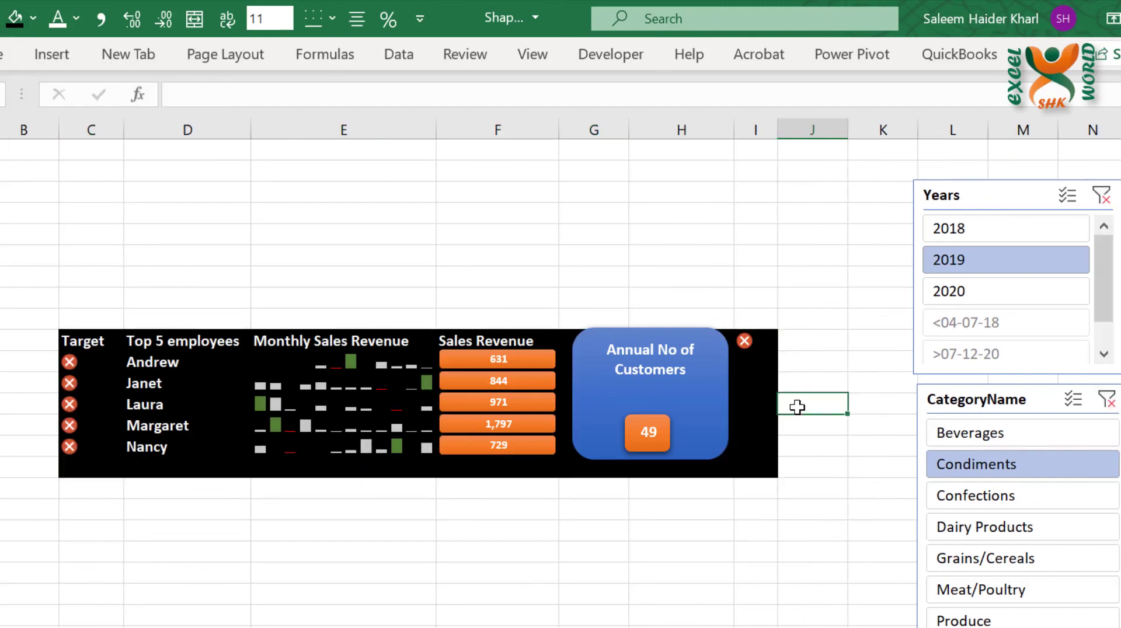
# Move the Annual No of Customers card slightly right and down so it sits inside the black background.
pyautogui.click(753, 346)
pyautogui.moveTo(731, 377); pyautogui.dragTo(730, 381)
pyautogui.click(840, 391)
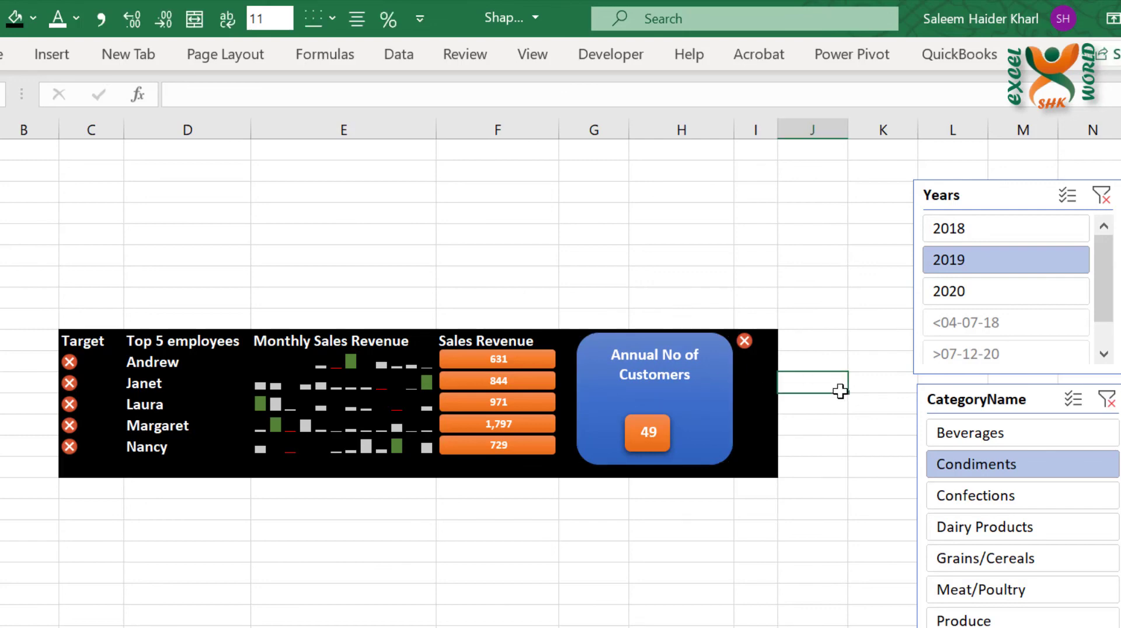
# Check the card's count and status icon for 2020, 2018, 2019 and 2020 again with the Years slicer, and clear the year filter.
pyautogui.click(989, 290)
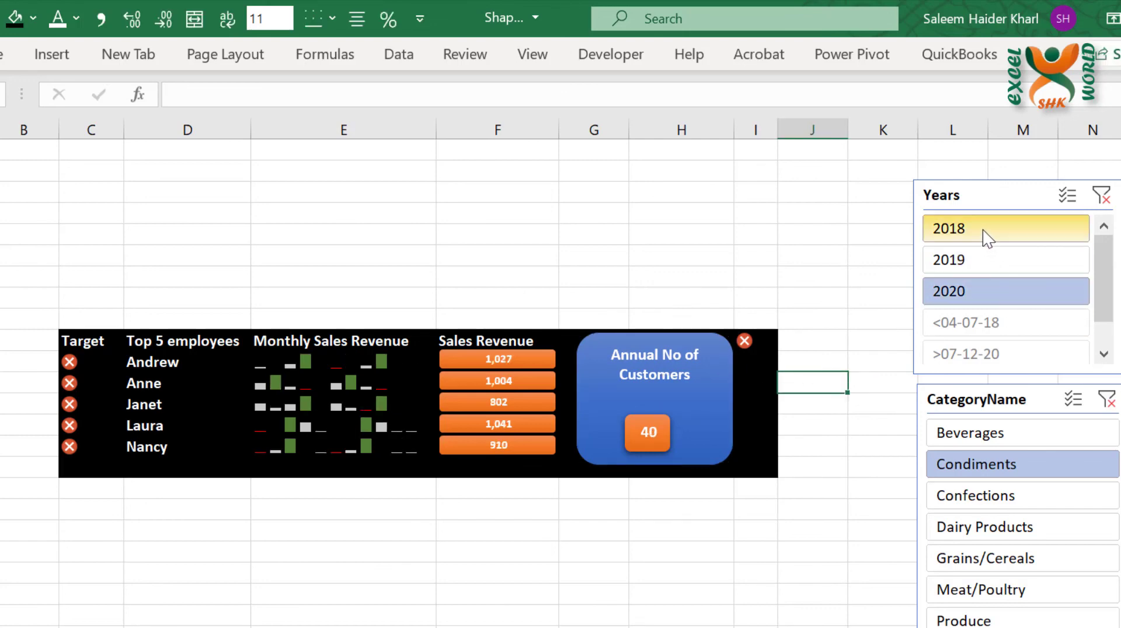
pyautogui.click(987, 233)
pyautogui.click(987, 266)
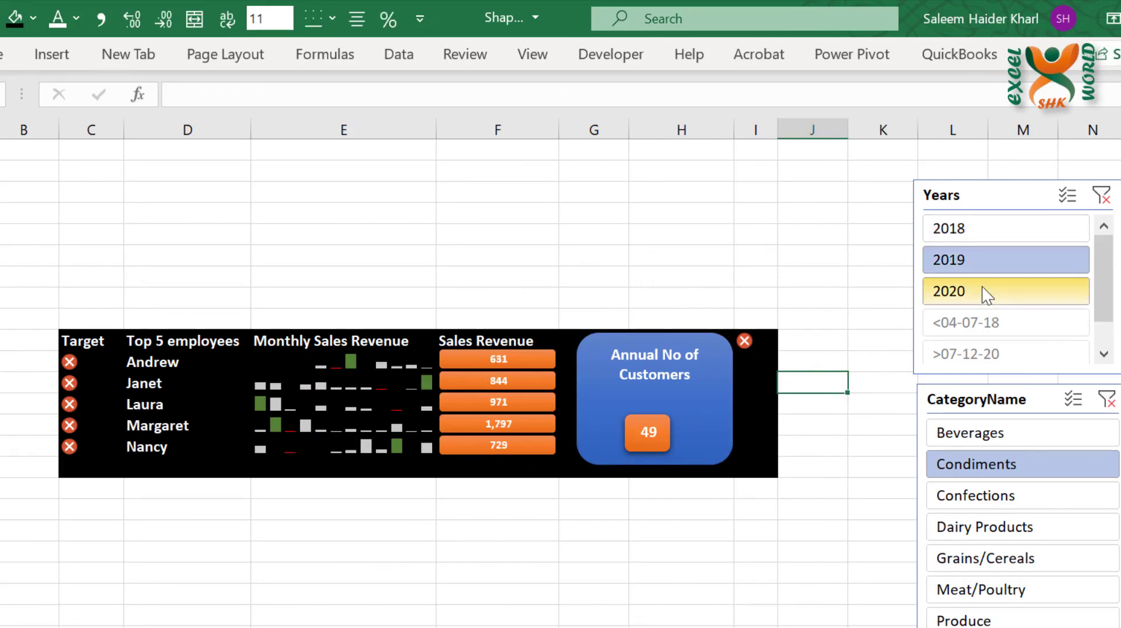
pyautogui.click(987, 292)
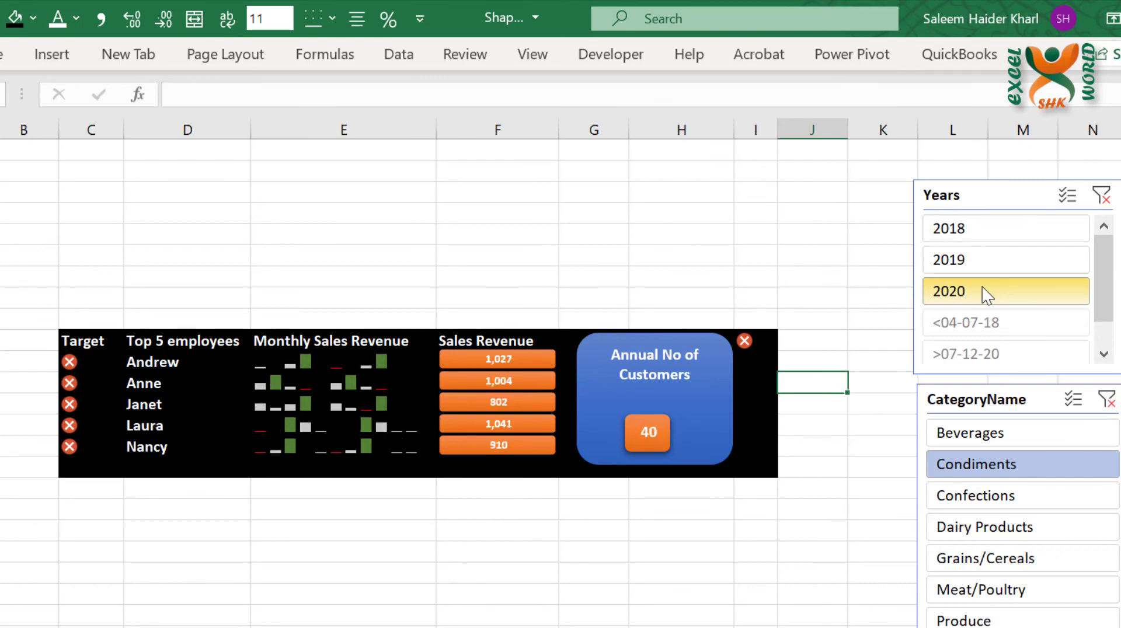
pyautogui.click(1100, 199)
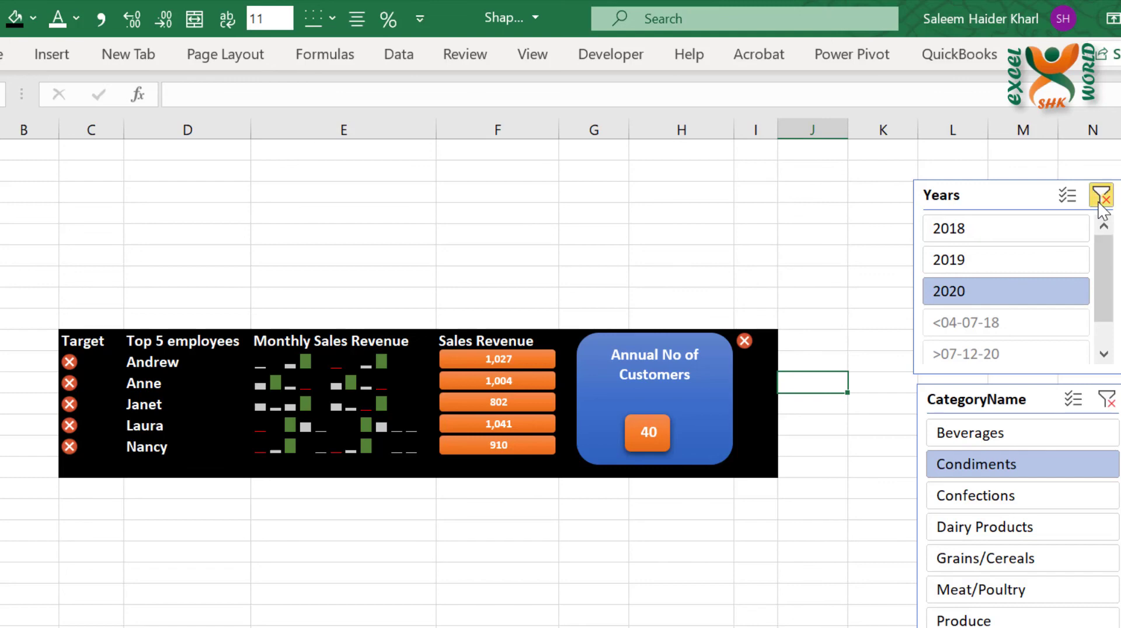